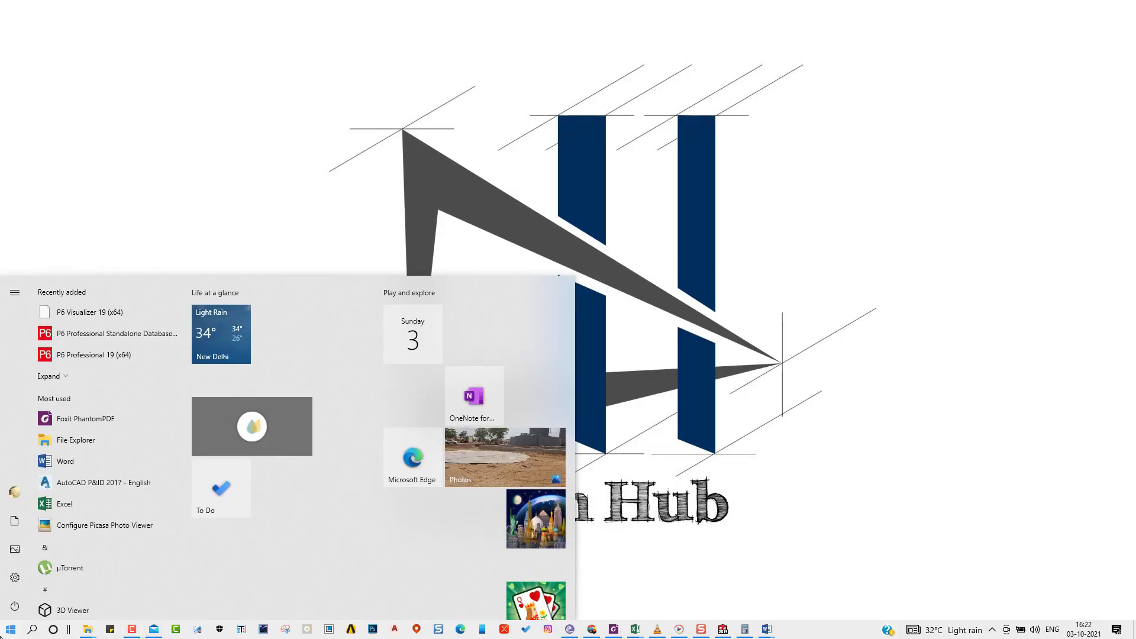
# - Launch Primavera P6 Professional 19, enter the account password to log in to the PMDB database, and dismiss the startup notice
pyautogui.click(65, 356)
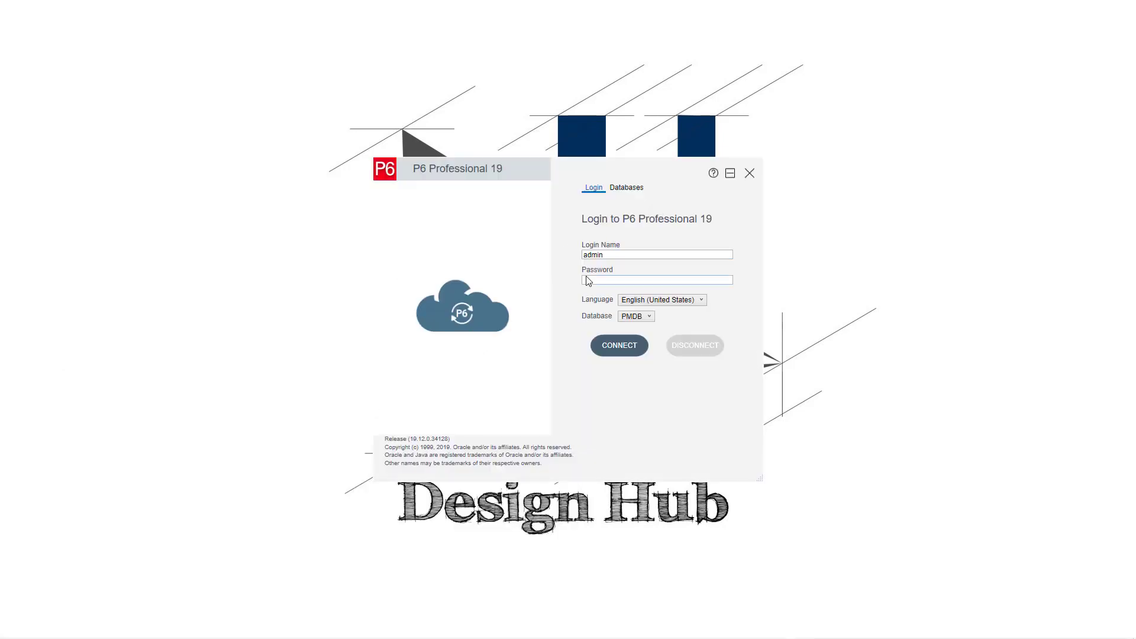
pyautogui.click(590, 281)
pyautogui.click(630, 345)
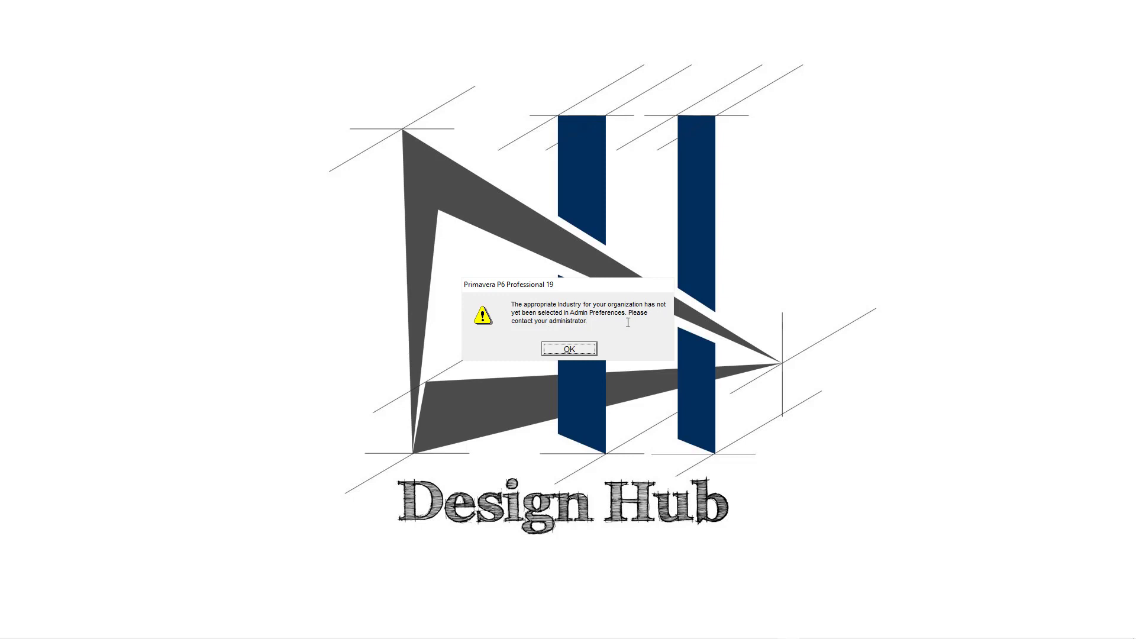
pyautogui.click(569, 350)
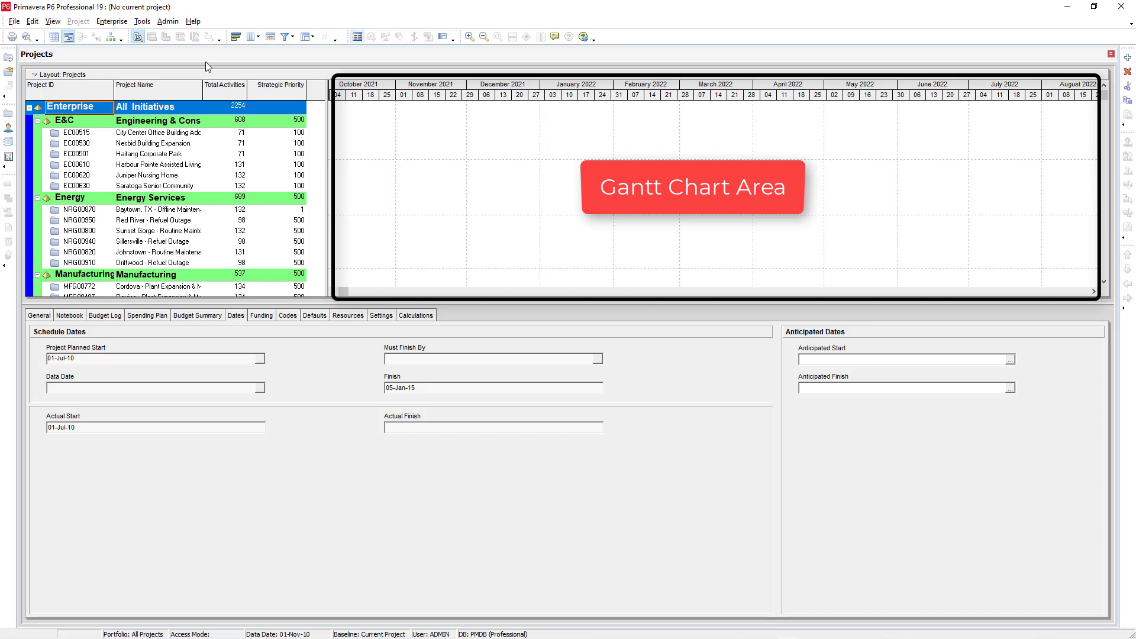
# - Set the time display in User Preferences to the 12 hour format, after checking the time unit settings
pyautogui.click(32, 21)
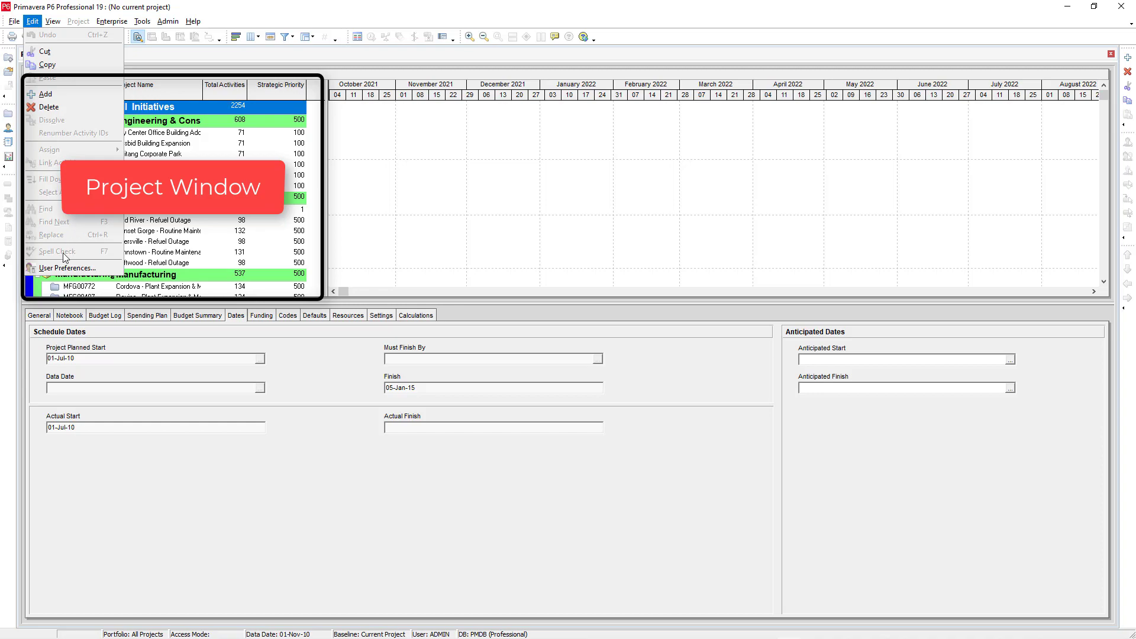
pyautogui.click(65, 269)
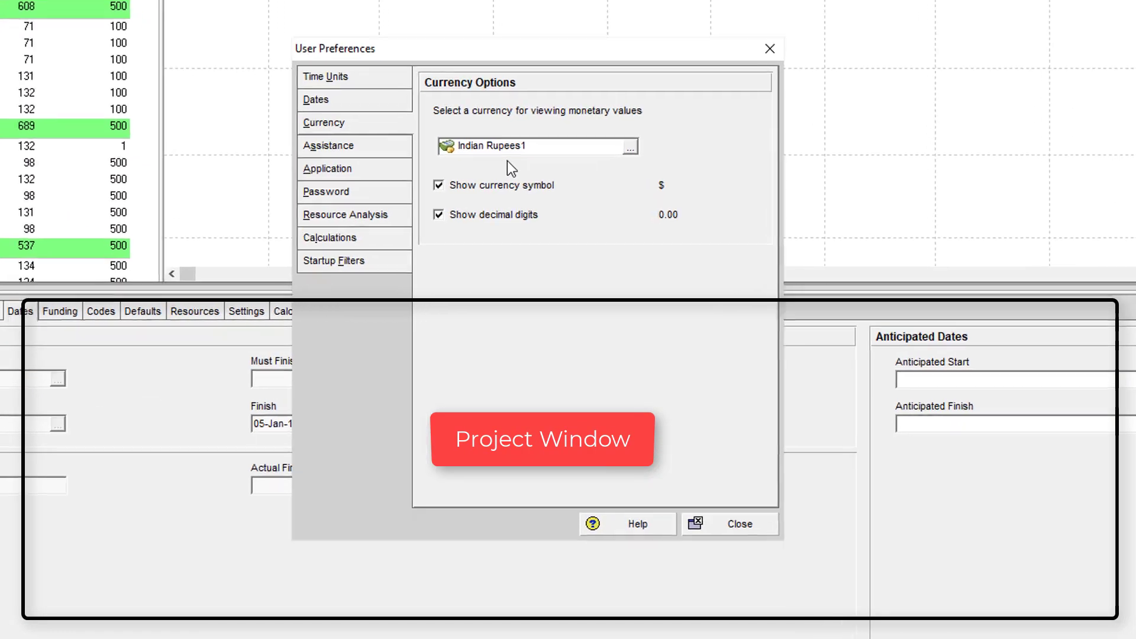
pyautogui.click(450, 178)
pyautogui.hotkey('alt', 'u')
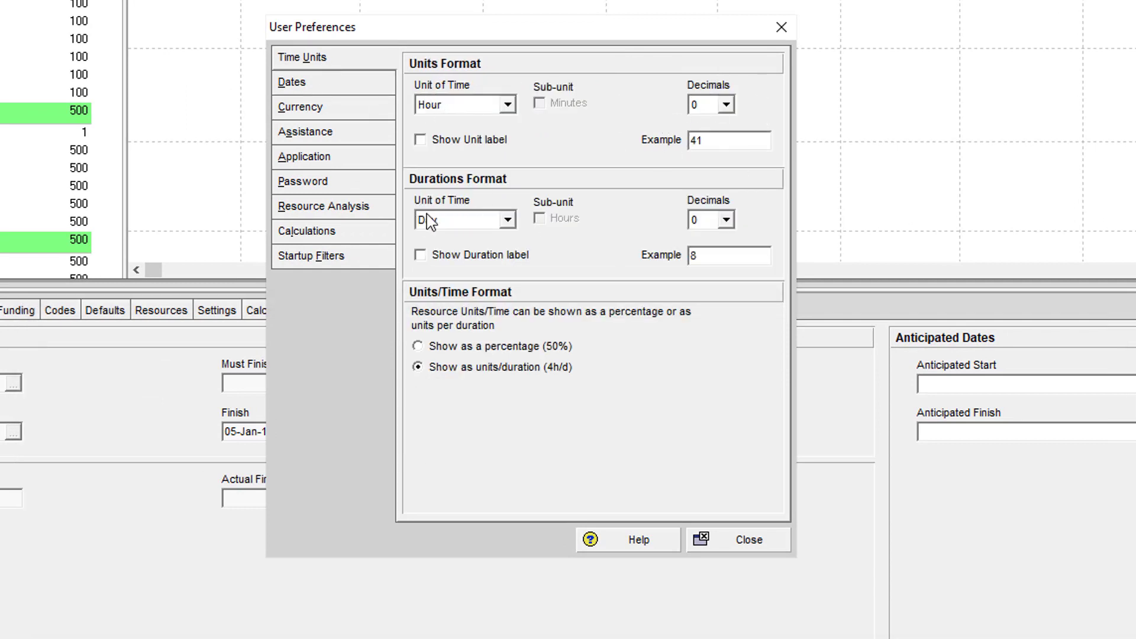
pyautogui.click(322, 89)
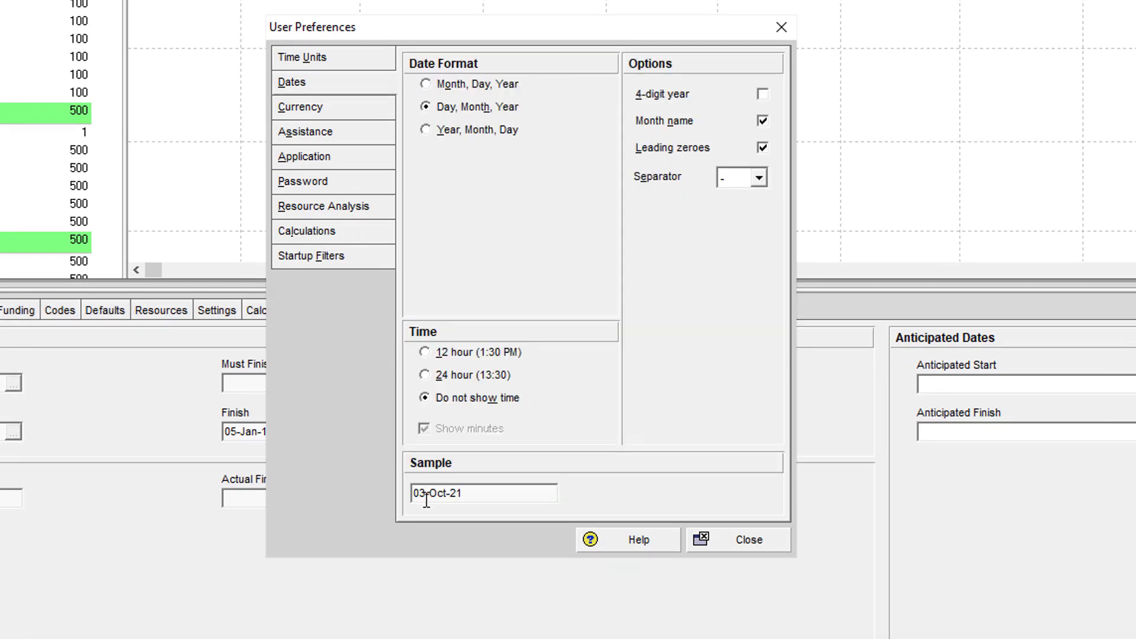
pyautogui.click(467, 357)
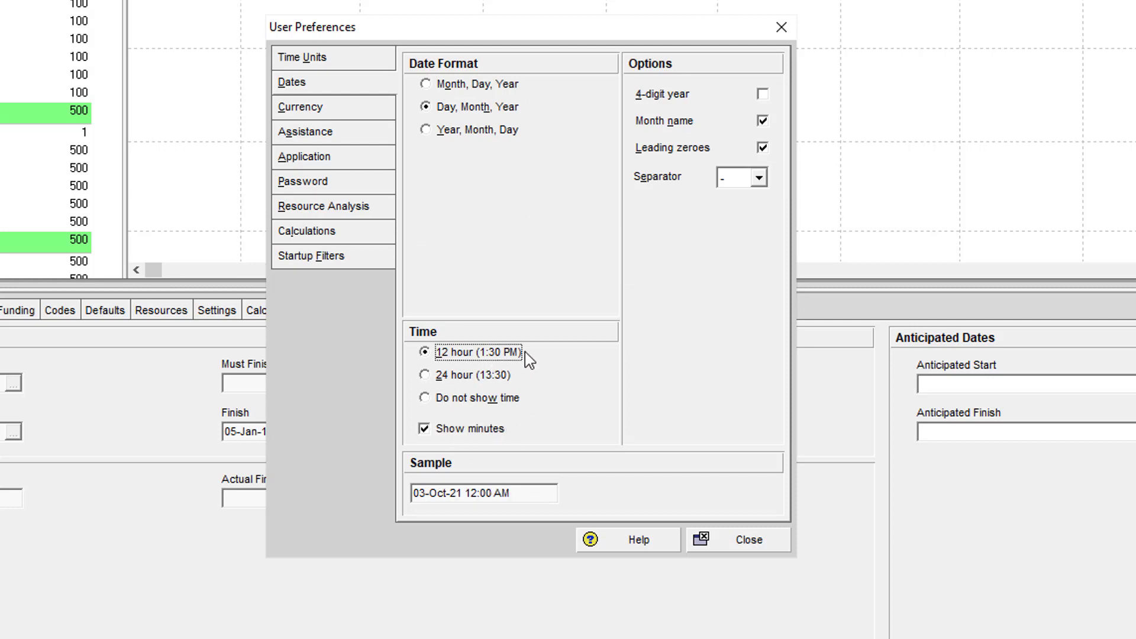
# - Browse the currencies available for viewing monetary values in User Preferences, then close the preferences
pyautogui.click(301, 110)
pyautogui.click(632, 134)
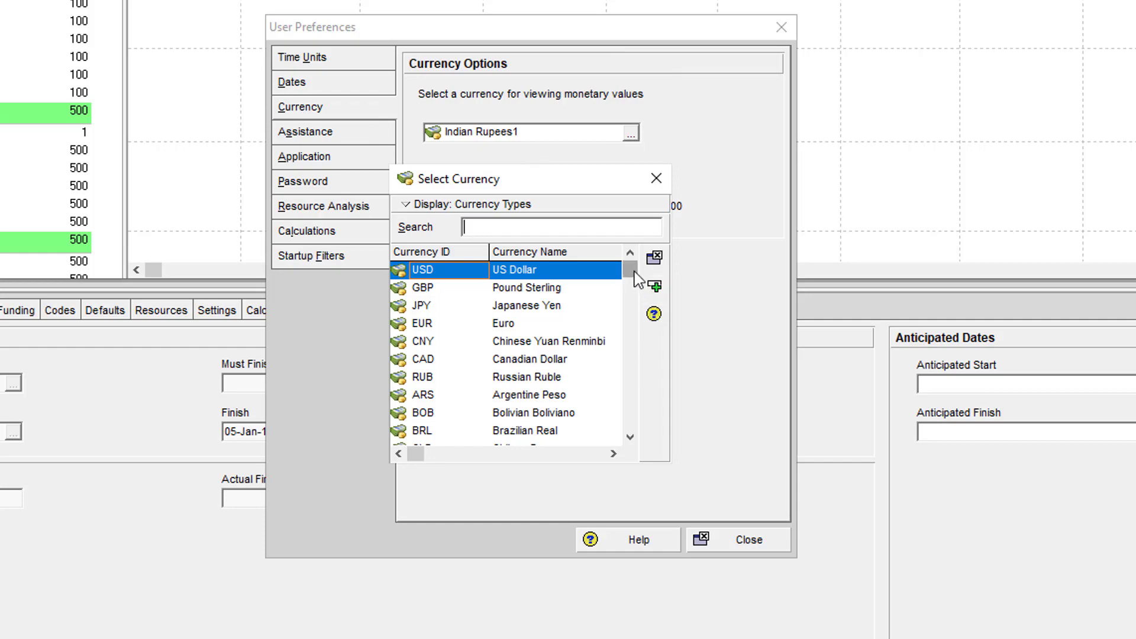
pyautogui.moveTo(630, 270); pyautogui.dragTo(630, 420)
pyautogui.click(656, 178)
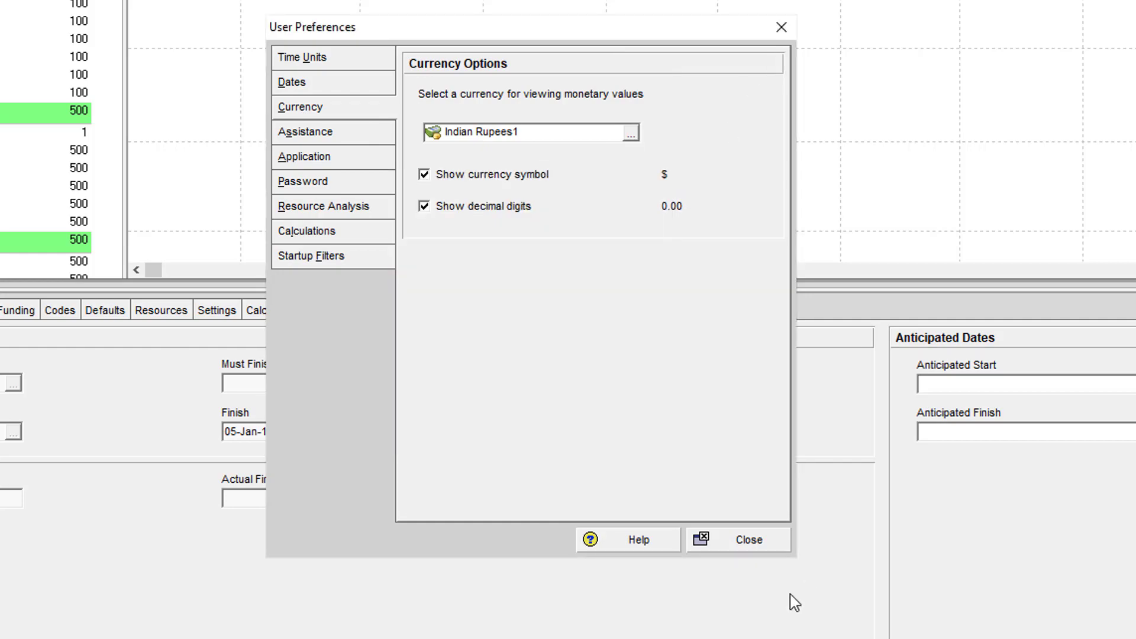
pyautogui.click(763, 541)
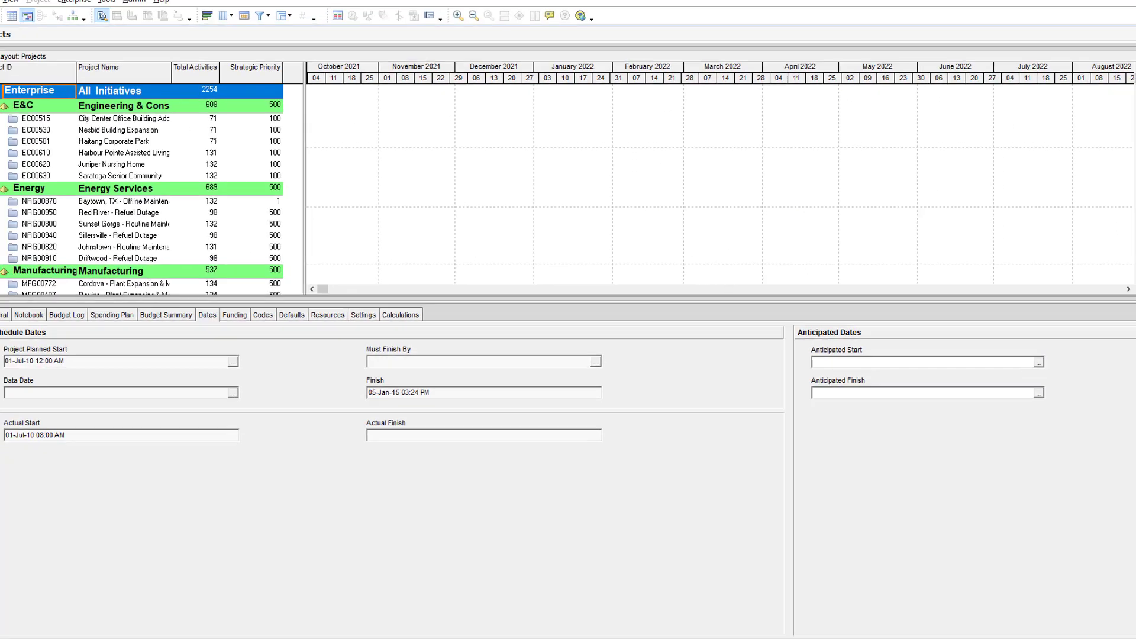
# - Add a new entry to the administrator's currency list with the currency ID INR2
pyautogui.click(74, 0)
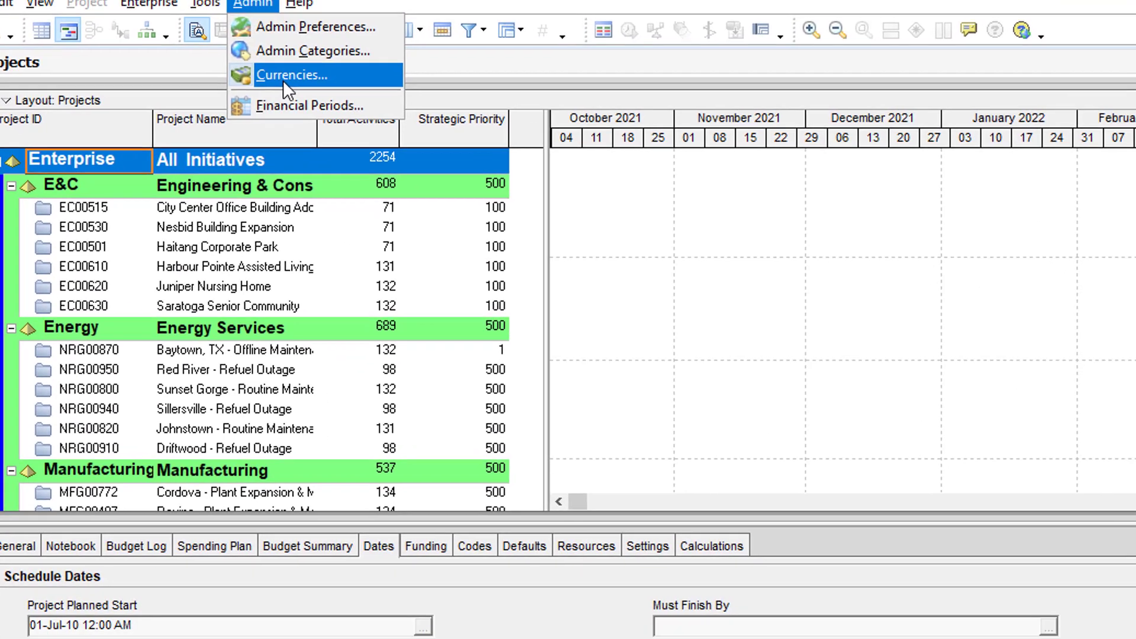
pyautogui.click(349, 112)
pyautogui.moveTo(793, 169); pyautogui.dragTo(765, 299)
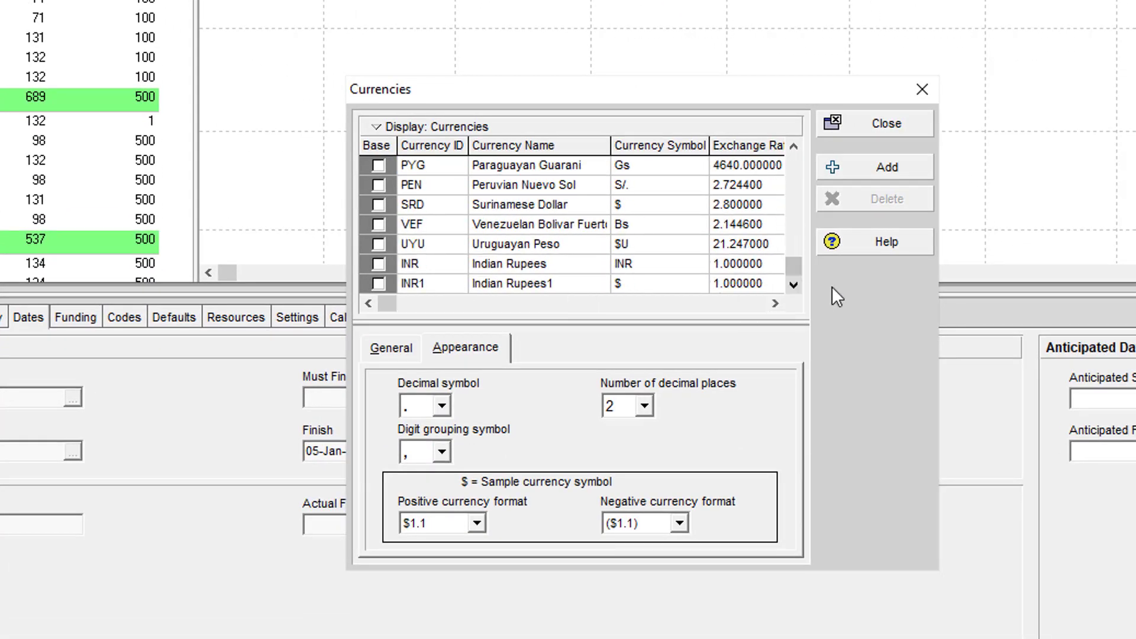
pyautogui.click(856, 172)
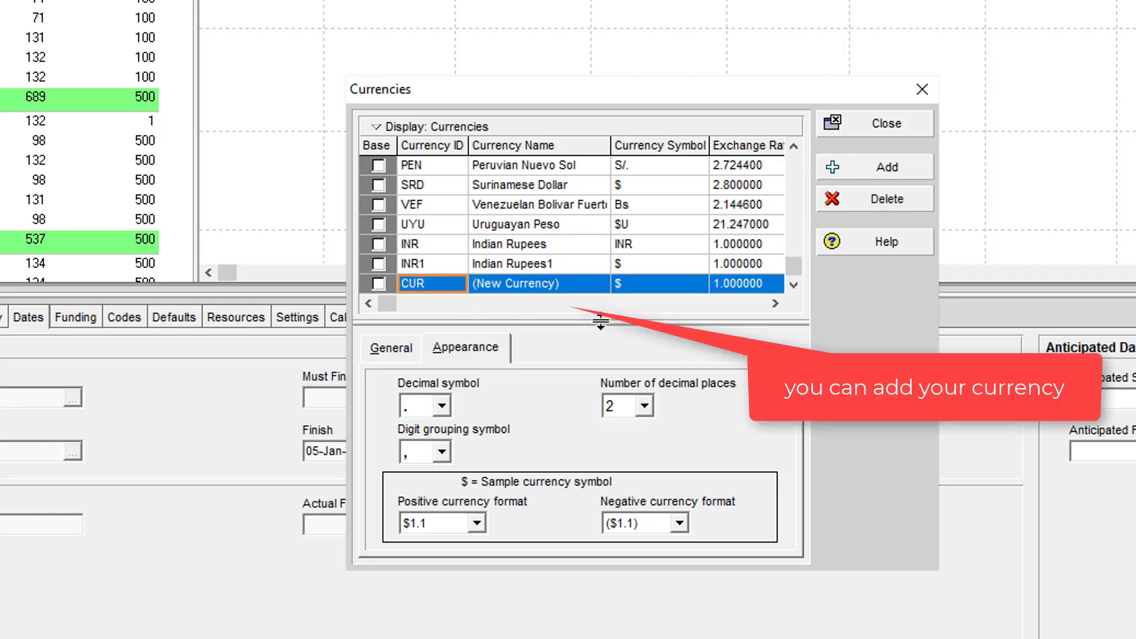
pyautogui.write('INR2')
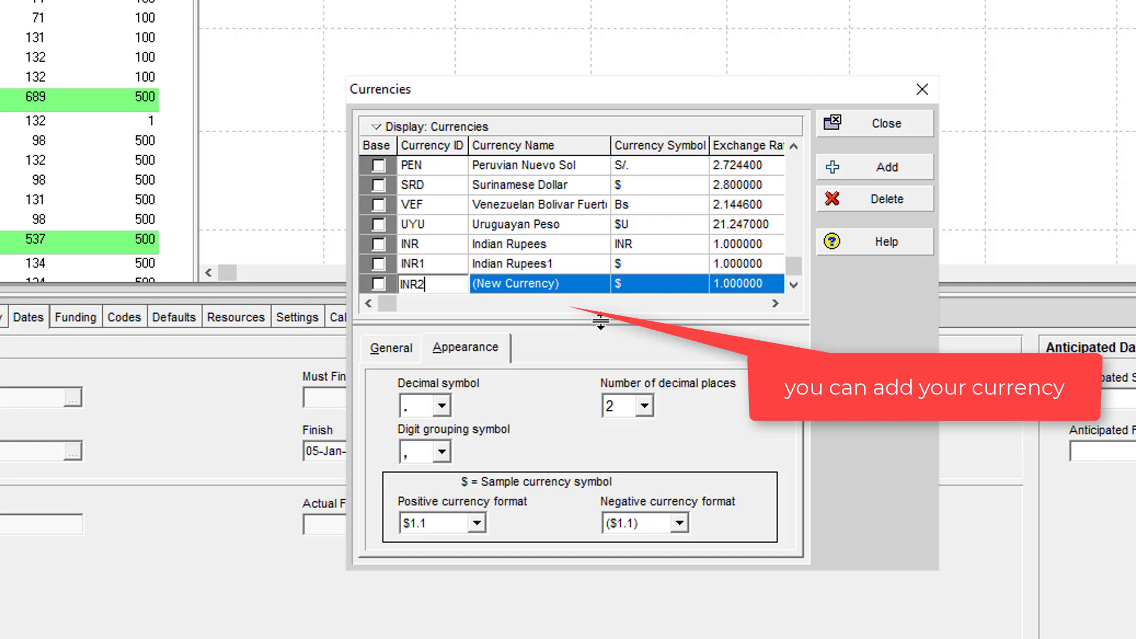
pyautogui.press('BackSpace')
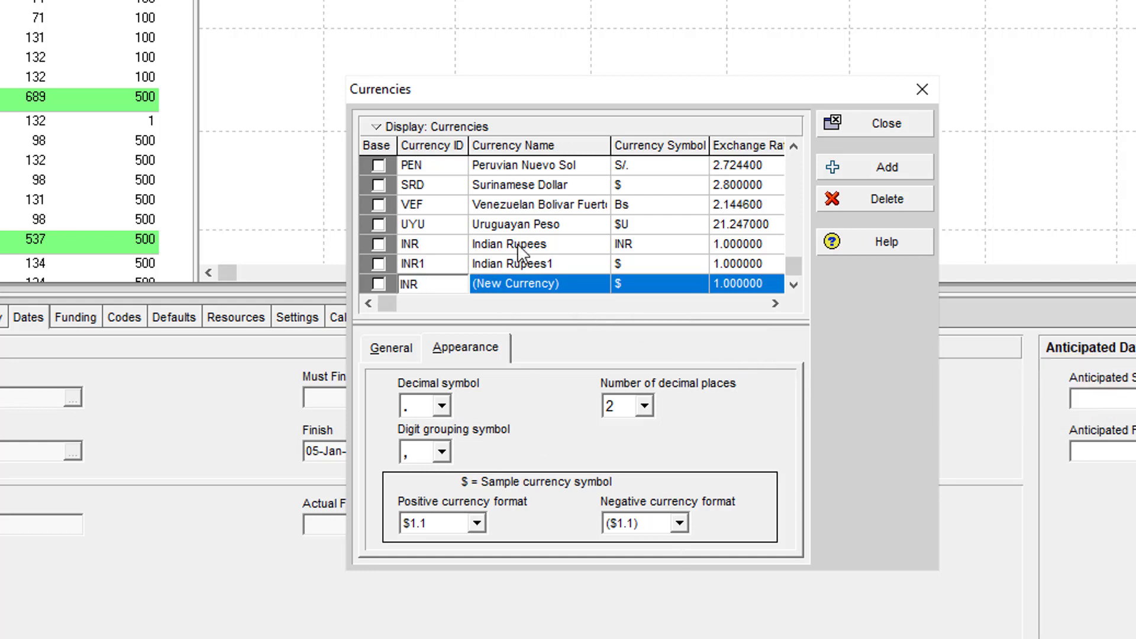
# - Try to delete the new INR2 currency and close the currency list
pyautogui.click(885, 197)
pyautogui.click(645, 373)
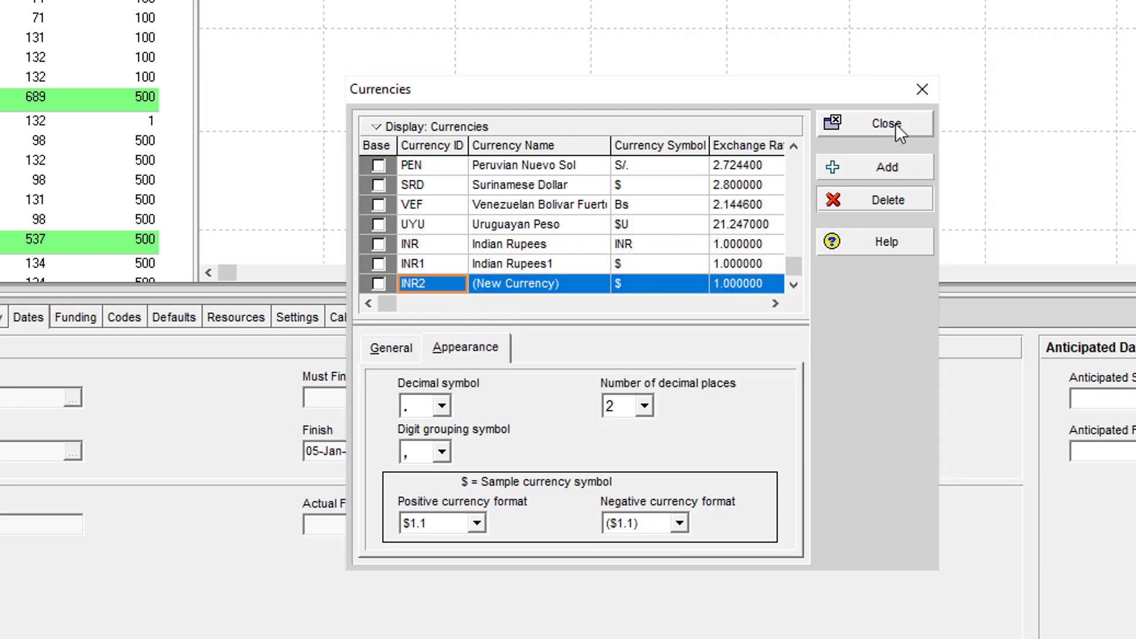
pyautogui.click(921, 89)
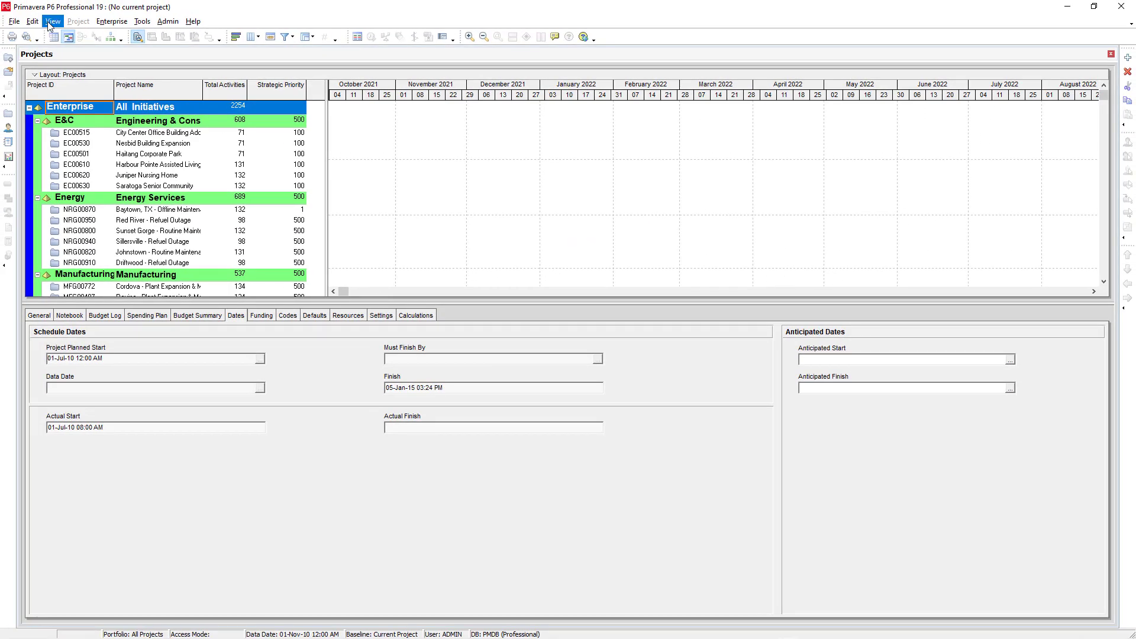
# - Review the assistance, application, password, resource analysis, calculations and startup filter settings in User Preferences
pyautogui.click(4, 3)
pyautogui.click(67, 268)
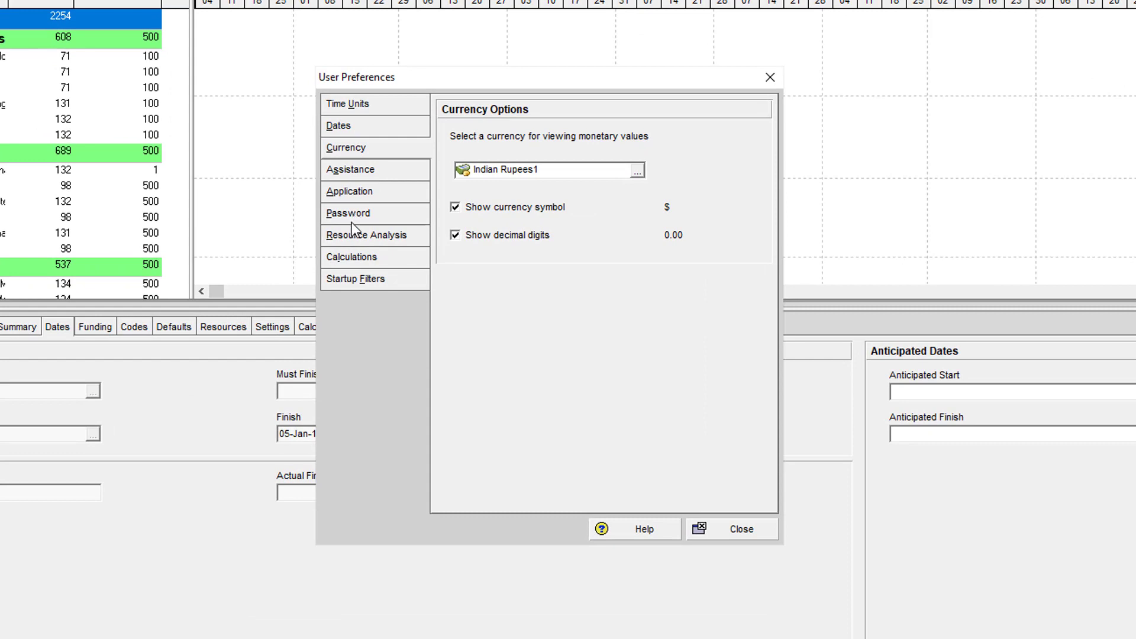
pyautogui.click(349, 169)
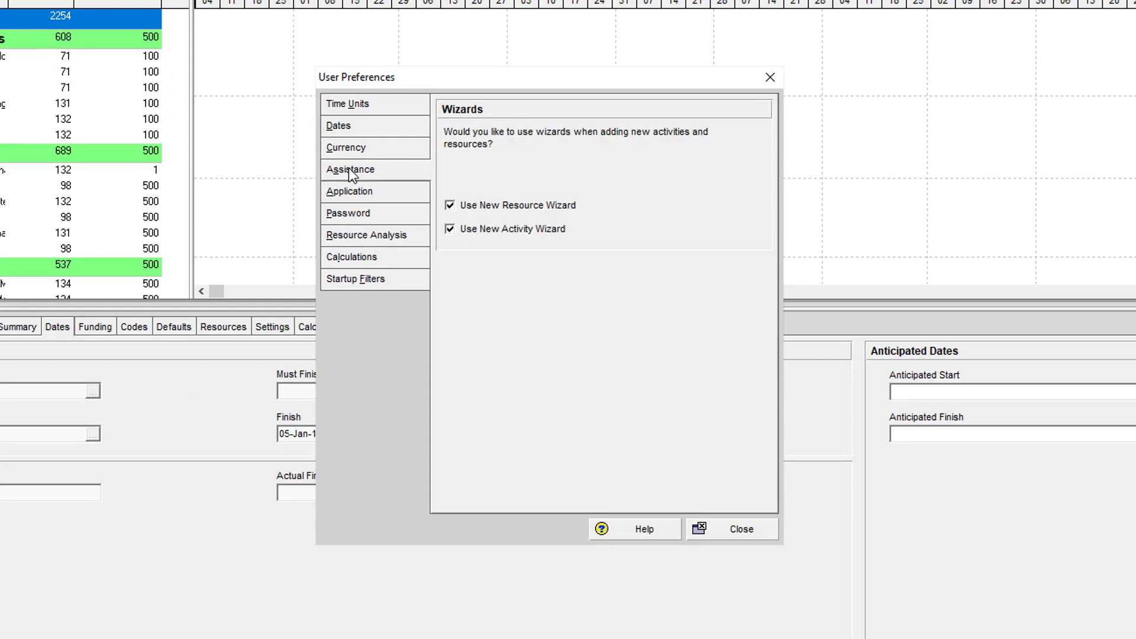
pyautogui.click(394, 184)
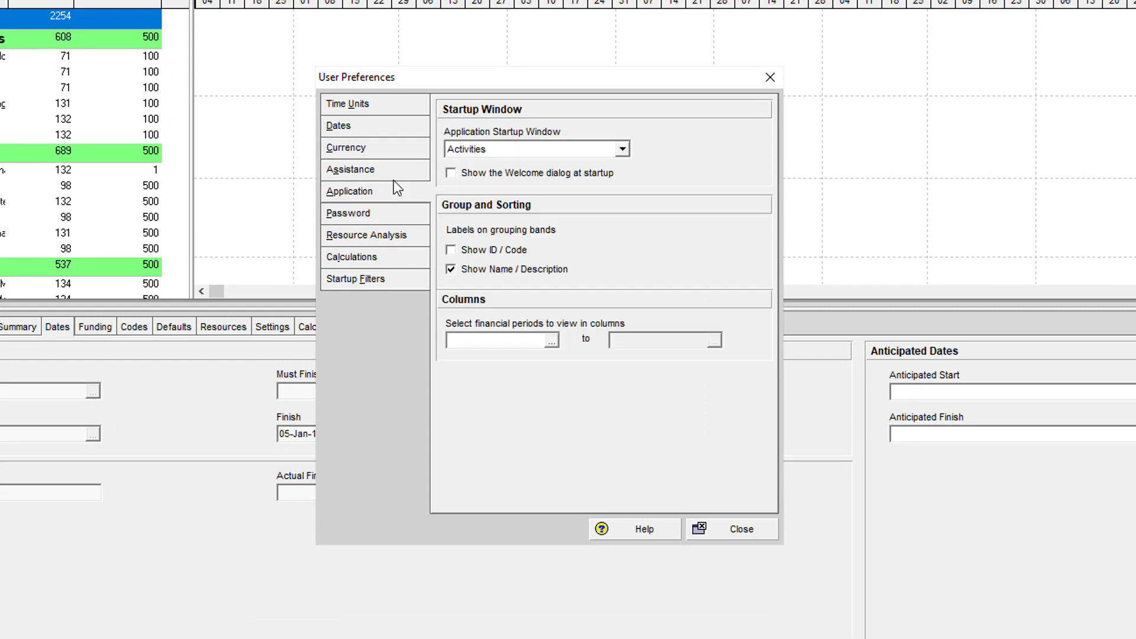
pyautogui.click(358, 214)
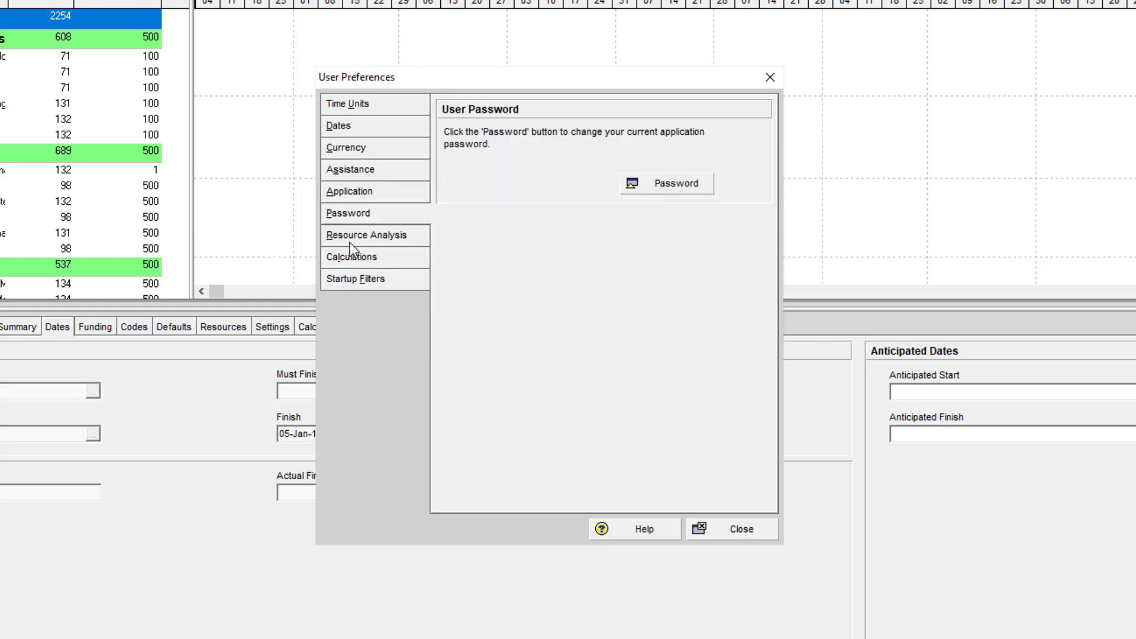
pyautogui.click(350, 236)
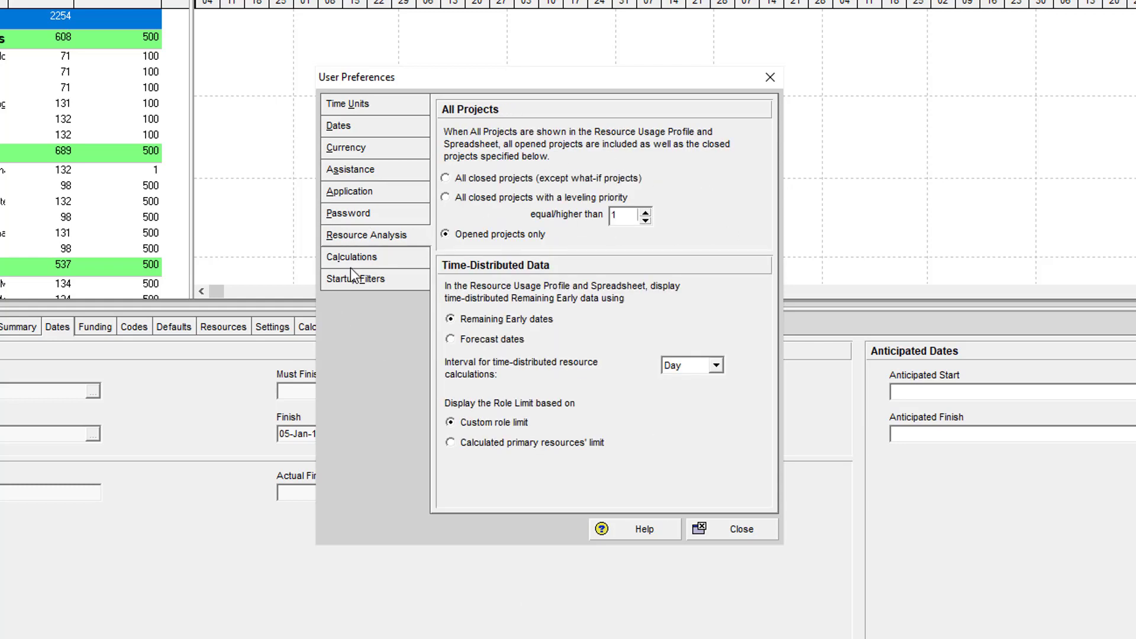
pyautogui.click(351, 259)
pyautogui.click(373, 279)
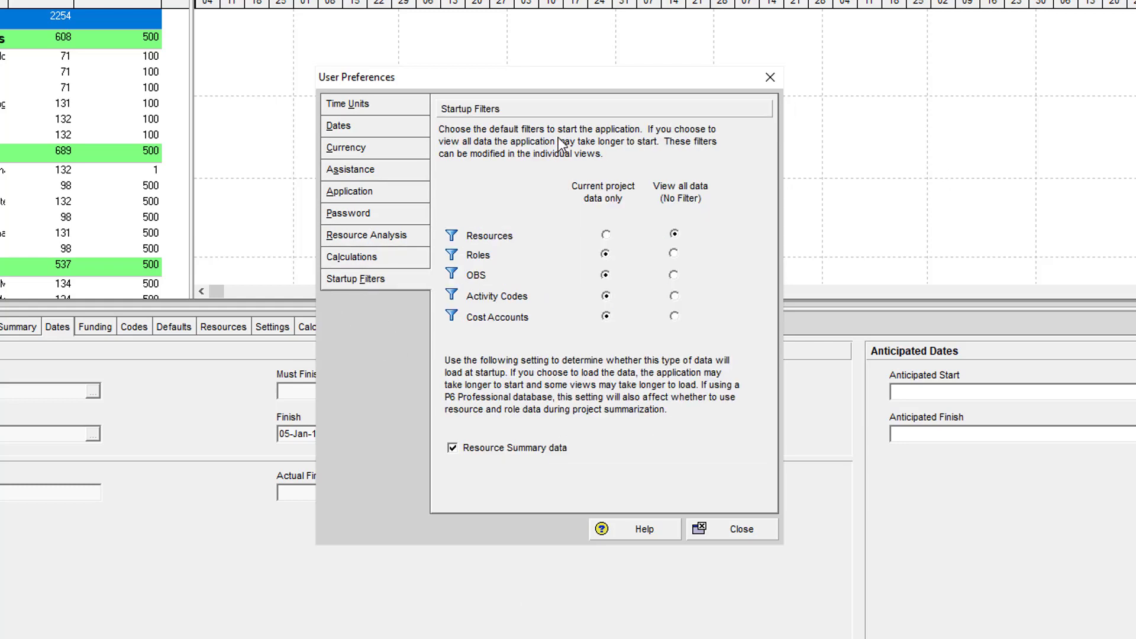
pyautogui.click(736, 528)
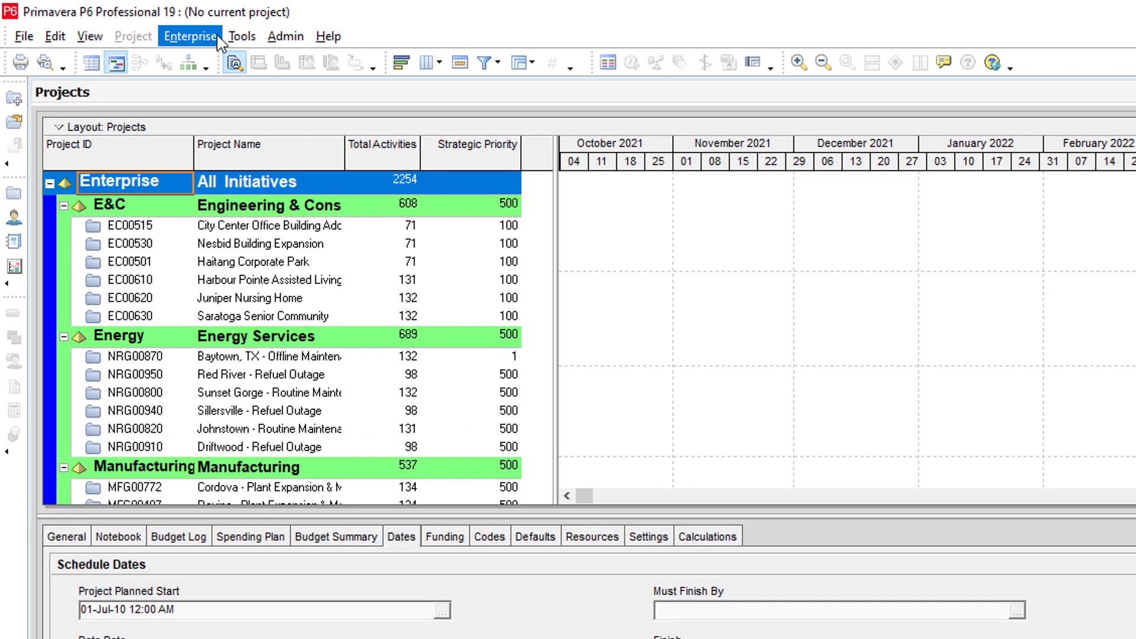
# - Set the first day of the week for calendars to Monday in Admin Preferences
pyautogui.click(218, 36)
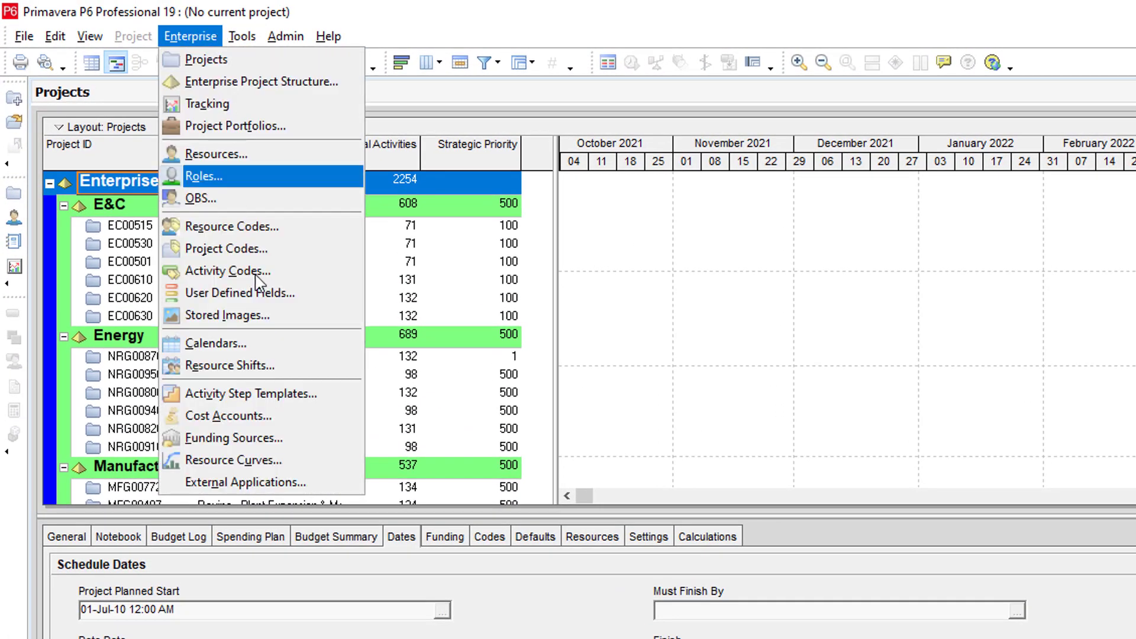
pyautogui.moveTo(283, 37)
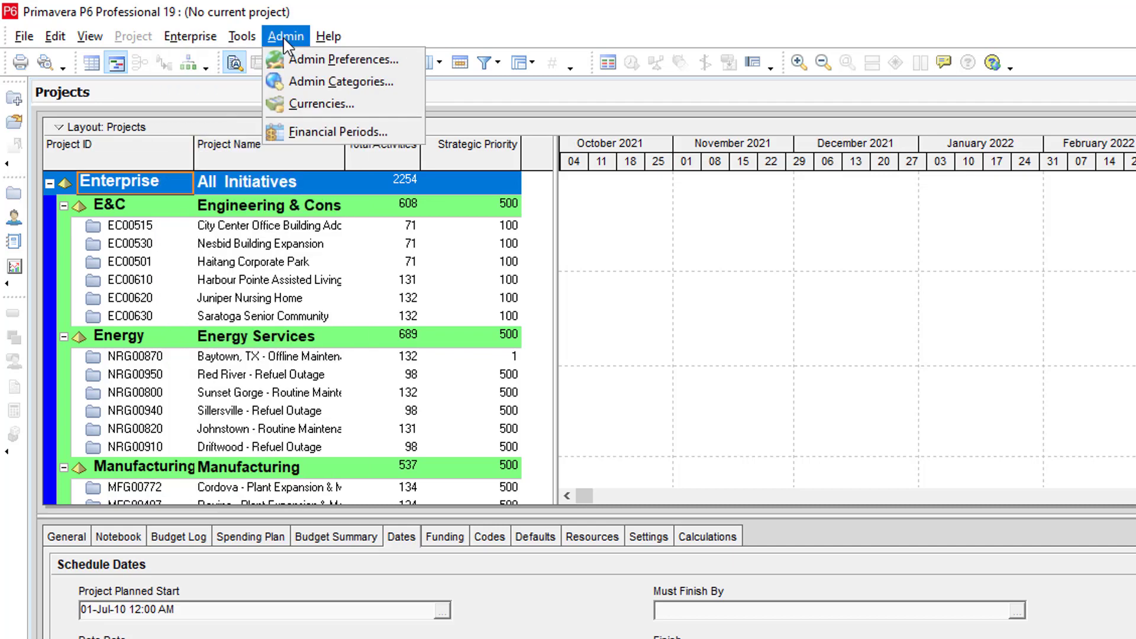
pyautogui.click(320, 63)
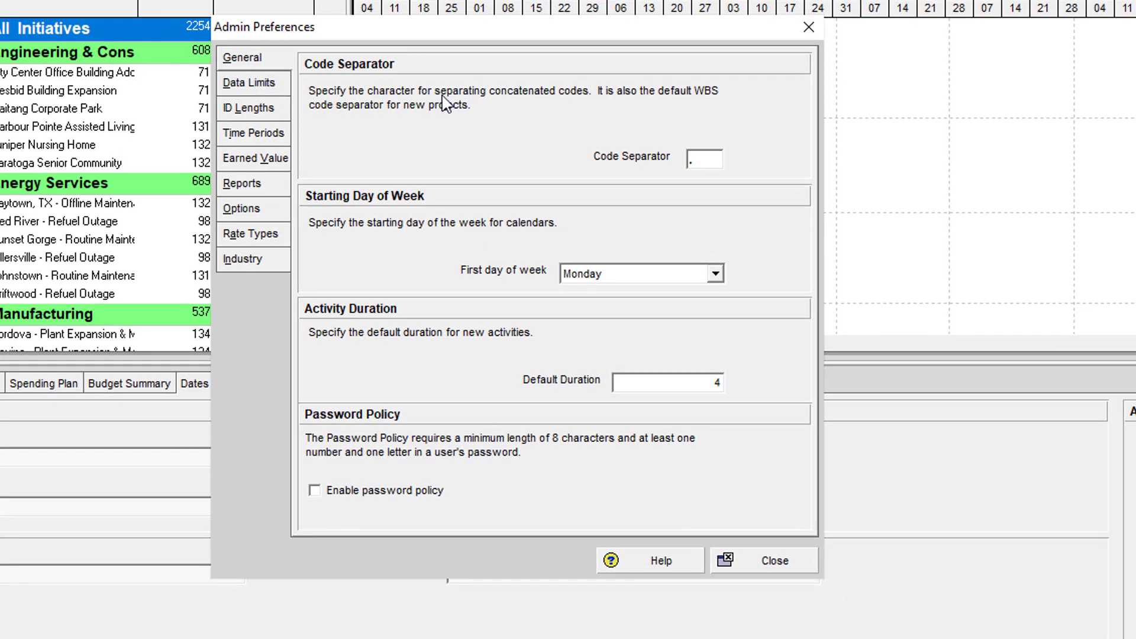
pyautogui.click(715, 273)
pyautogui.click(586, 307)
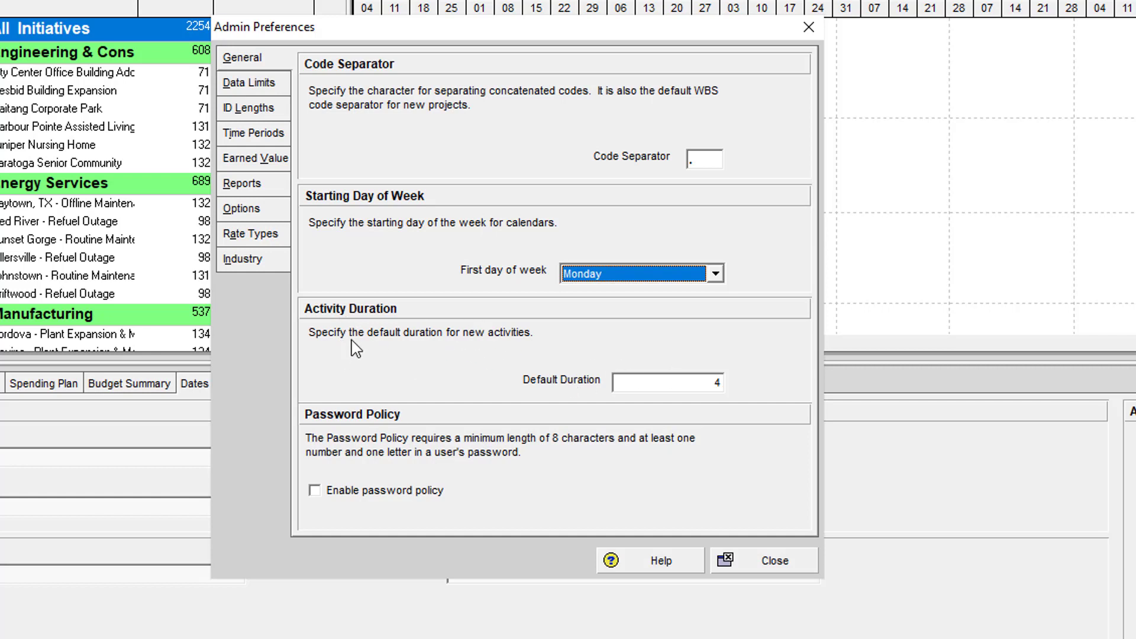
# - Check the data limits and ID lengths in Admin Preferences, then set the work hours per day to 8
pyautogui.click(261, 85)
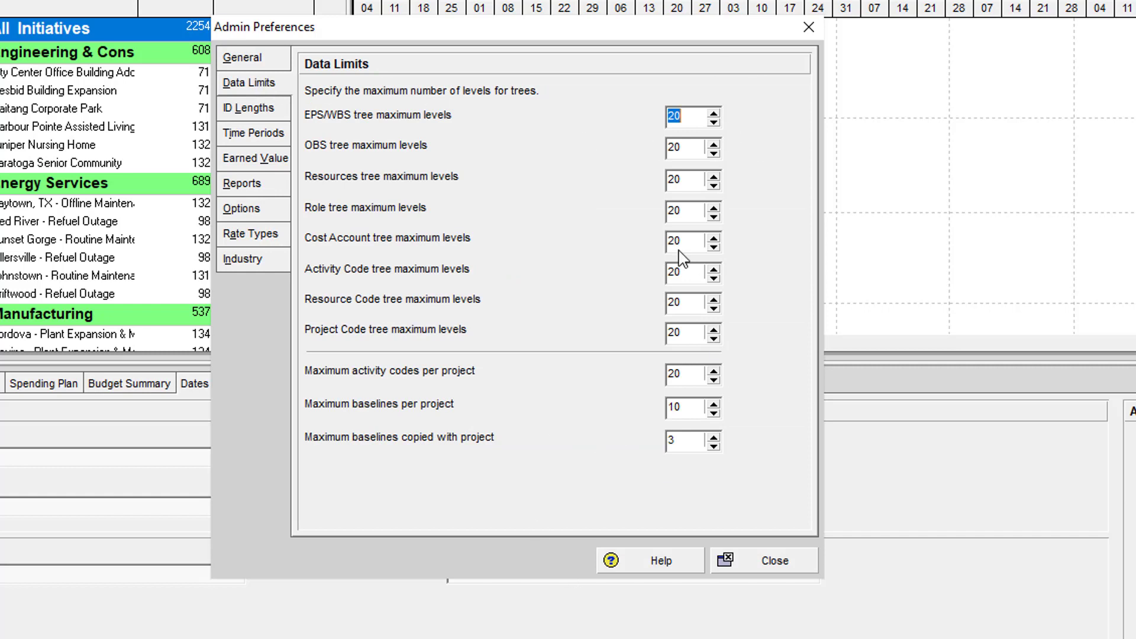
pyautogui.click(264, 114)
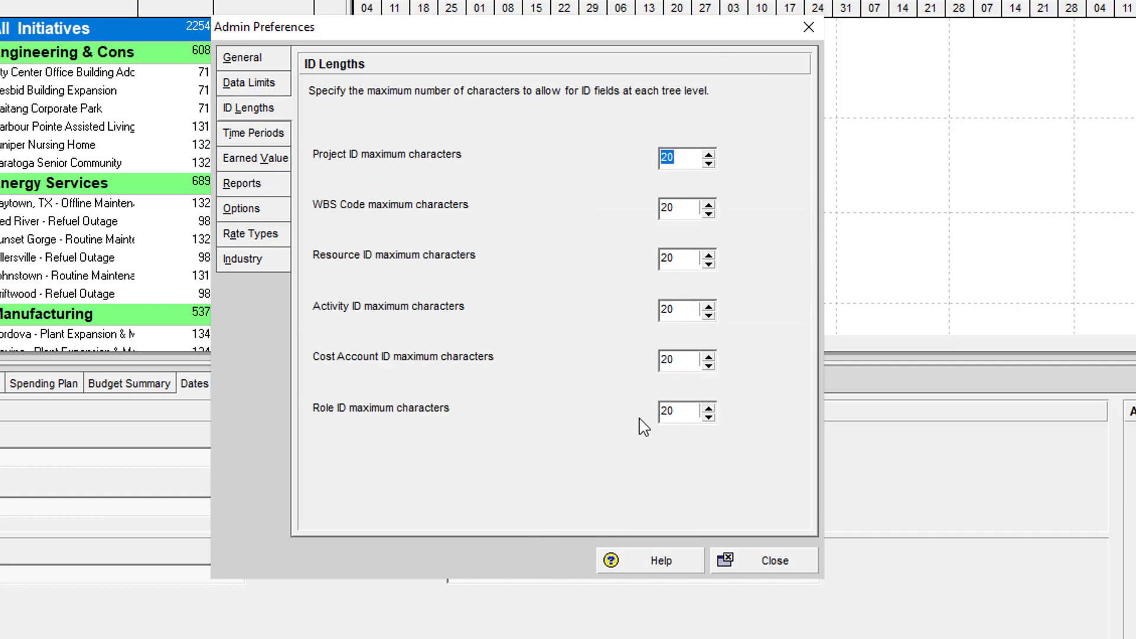
pyautogui.click(266, 144)
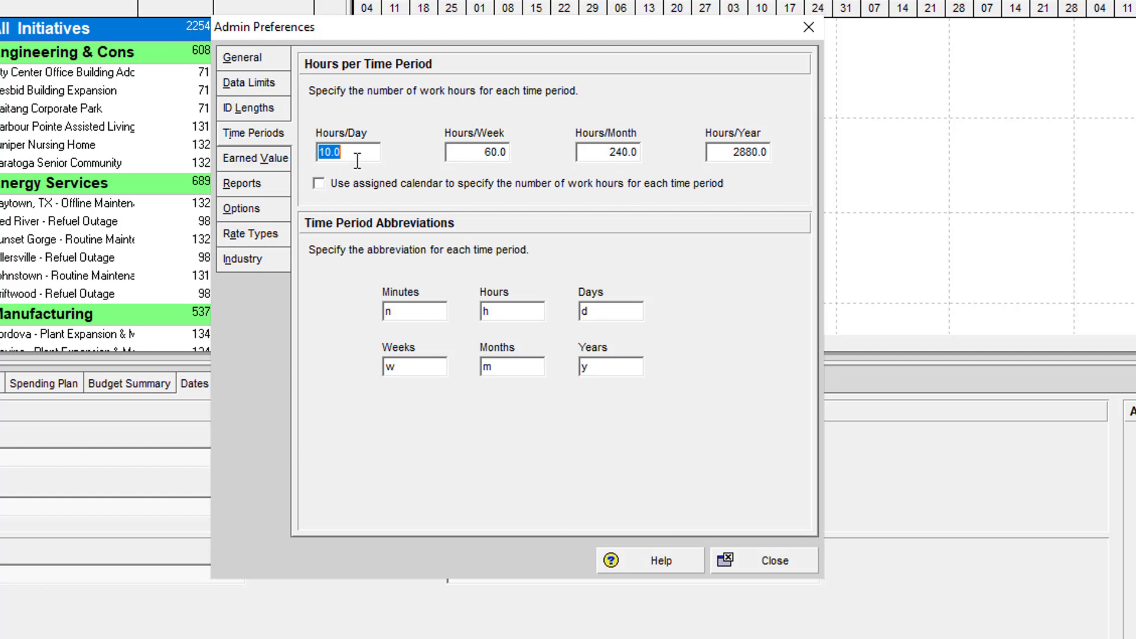
pyautogui.write('8')
# - Check the earned value settings, then set the first report set's header label to "Design hub projects" and footer label to "# Design Hub"
pyautogui.click(265, 165)
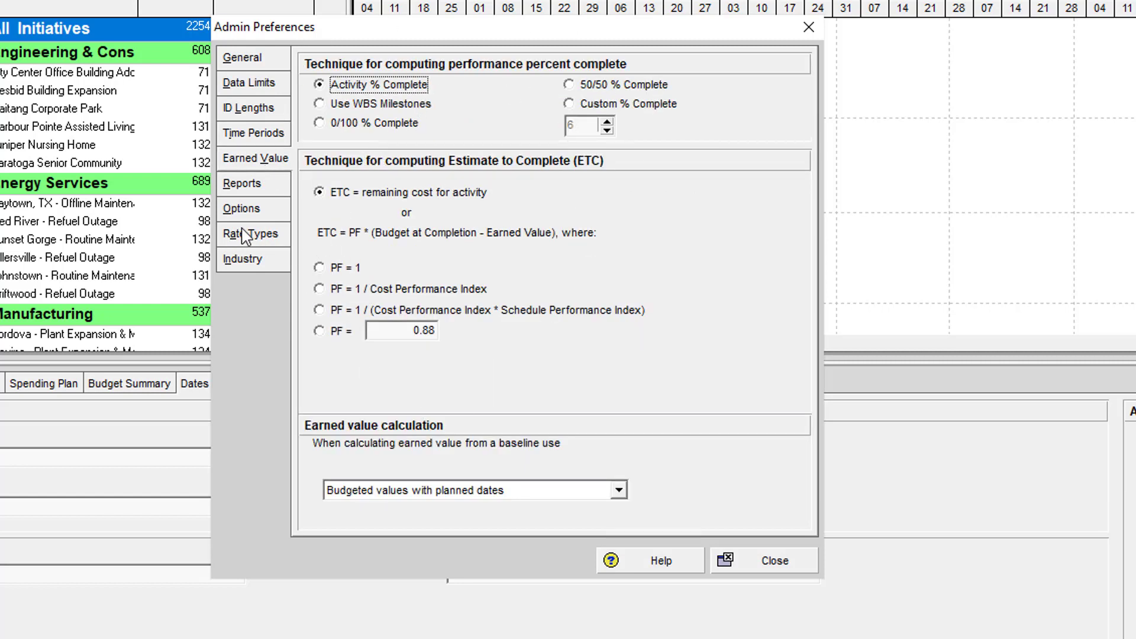
pyautogui.click(242, 184)
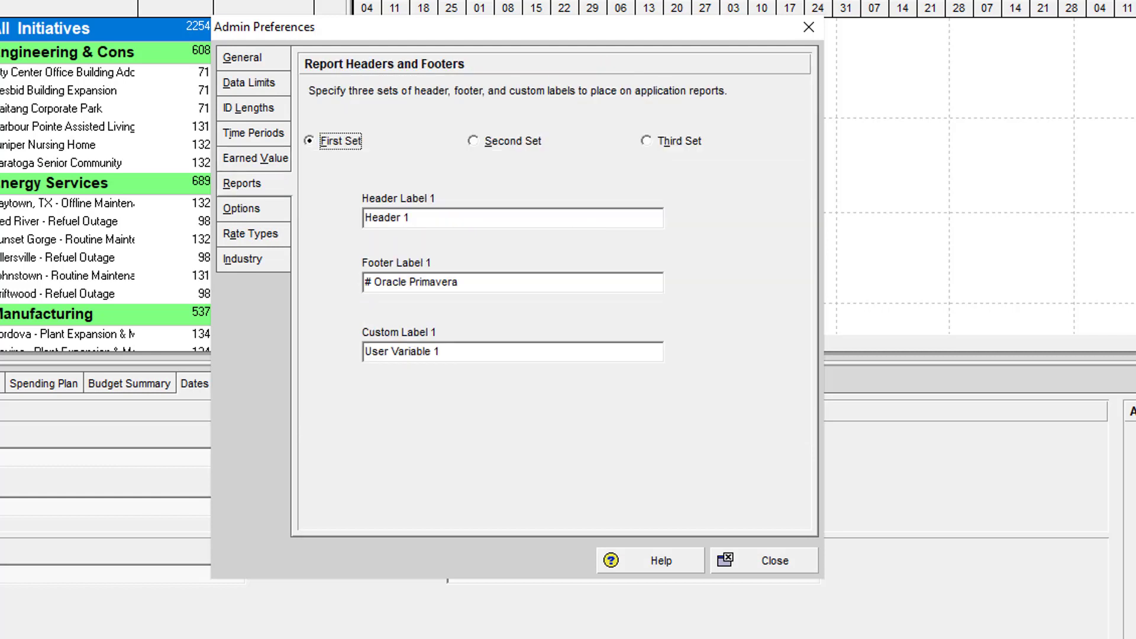
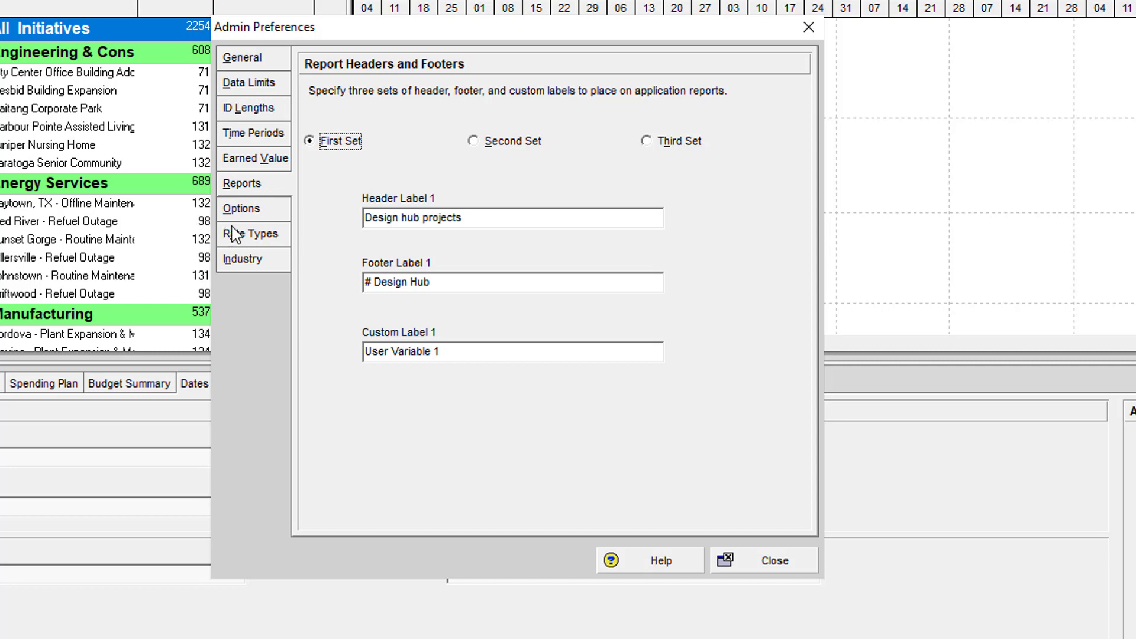
# - Check the options and rate types in Admin Preferences, then set the industry to Engineering and Construction and close the preferences
pyautogui.click(259, 212)
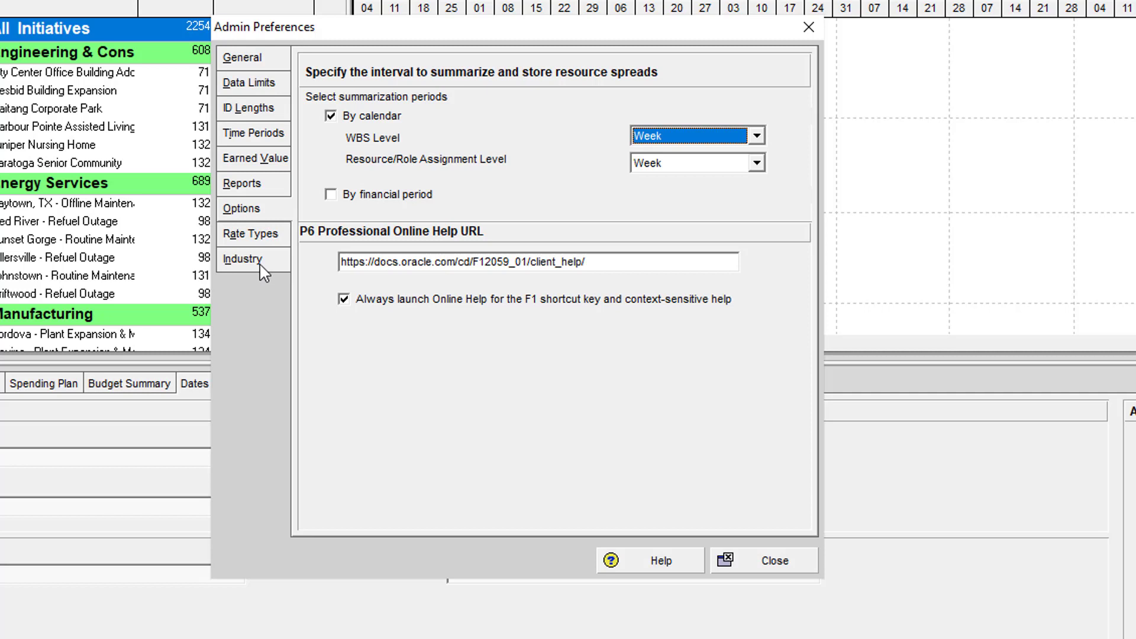
pyautogui.click(256, 236)
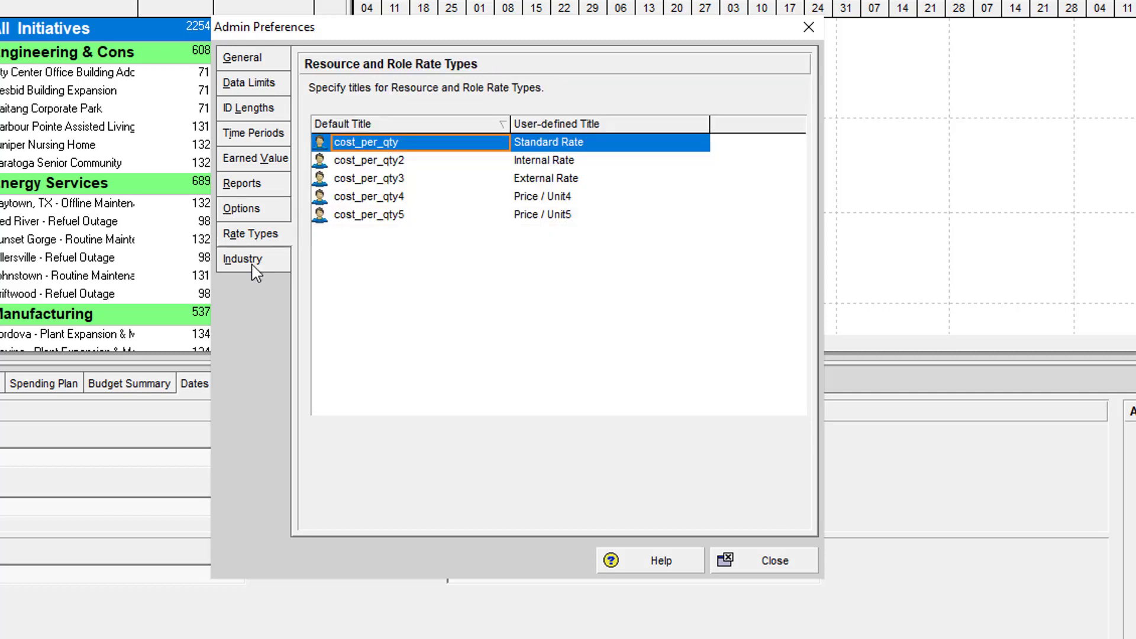
pyautogui.click(256, 260)
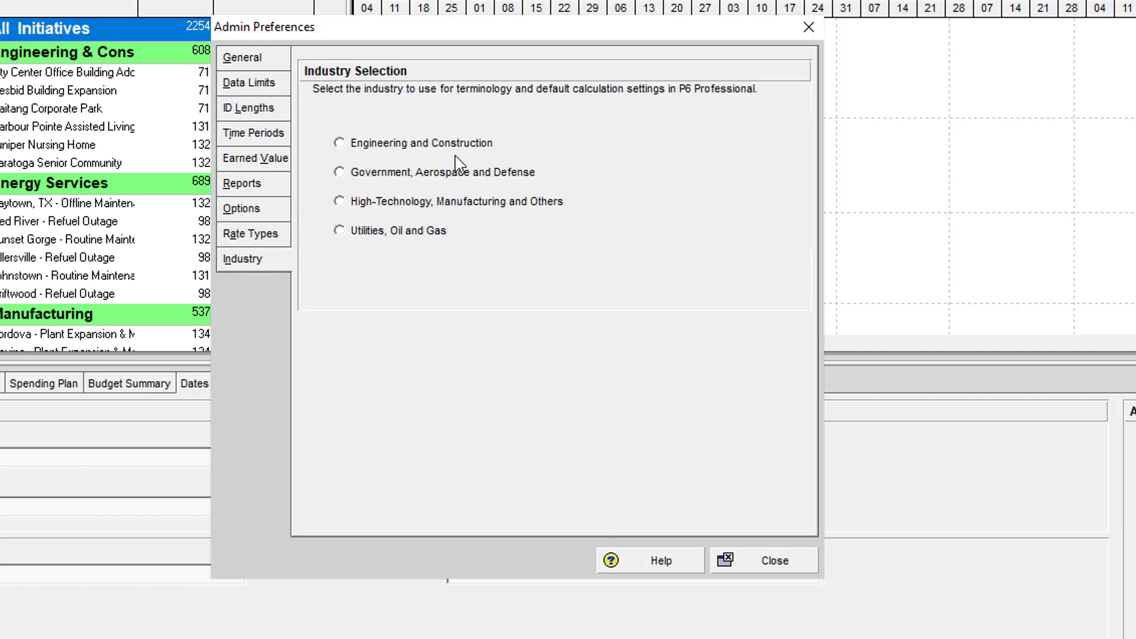
pyautogui.click(341, 146)
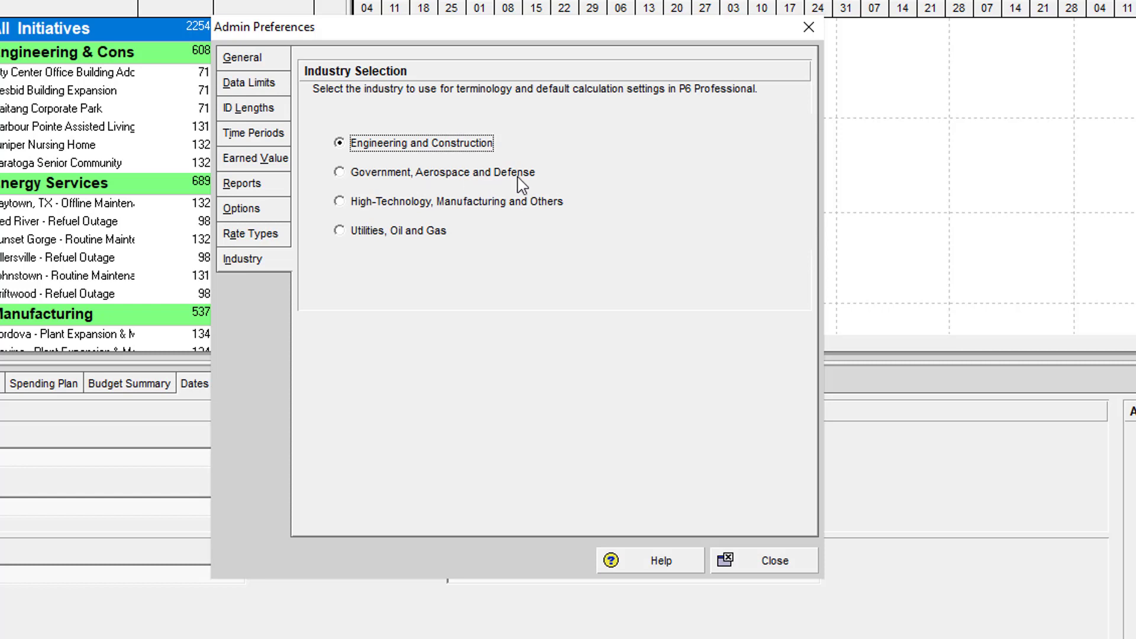
pyautogui.click(759, 561)
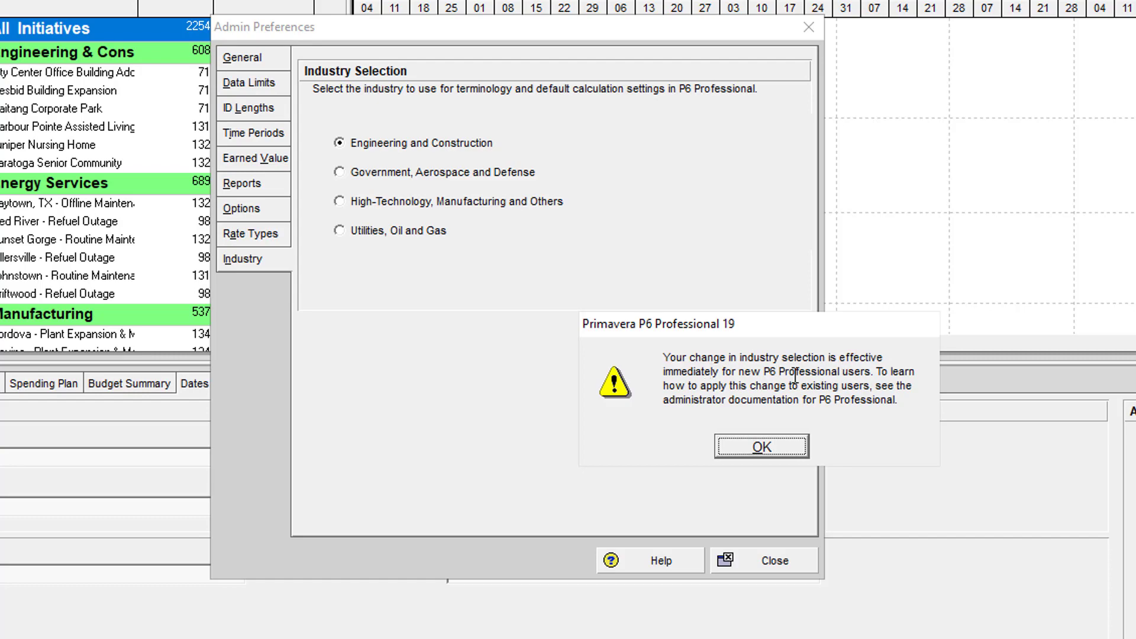
pyautogui.click(769, 448)
pyautogui.click(769, 553)
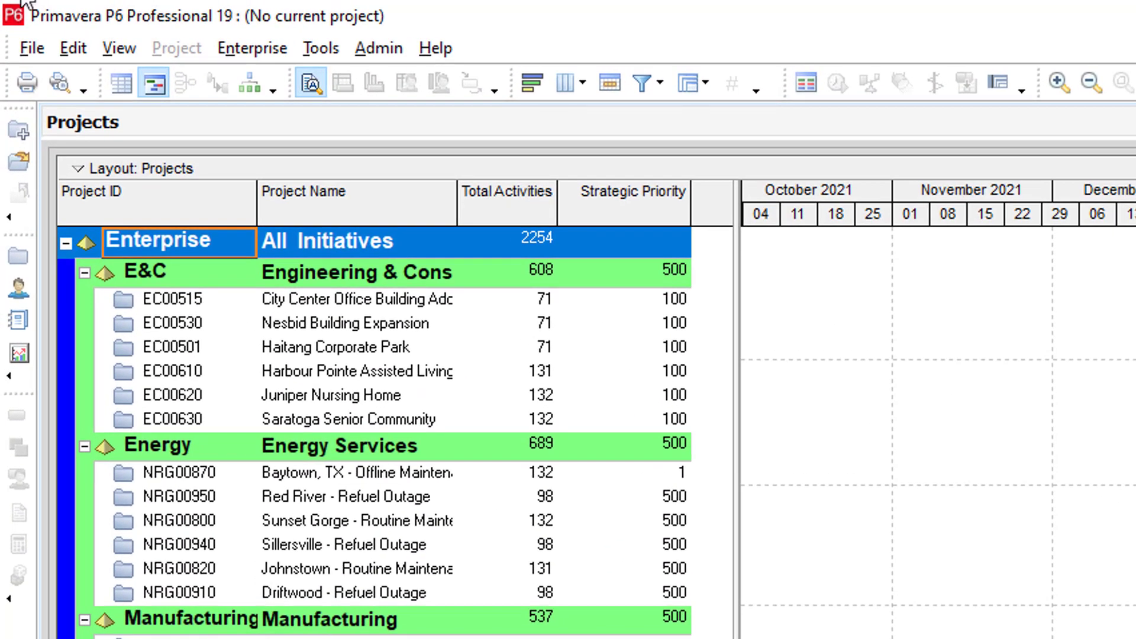
# - Add a global calendar copied from "Trades - 5 Day Workweek", name it "Dh EPC Project" and open it for modification
pyautogui.click(253, 50)
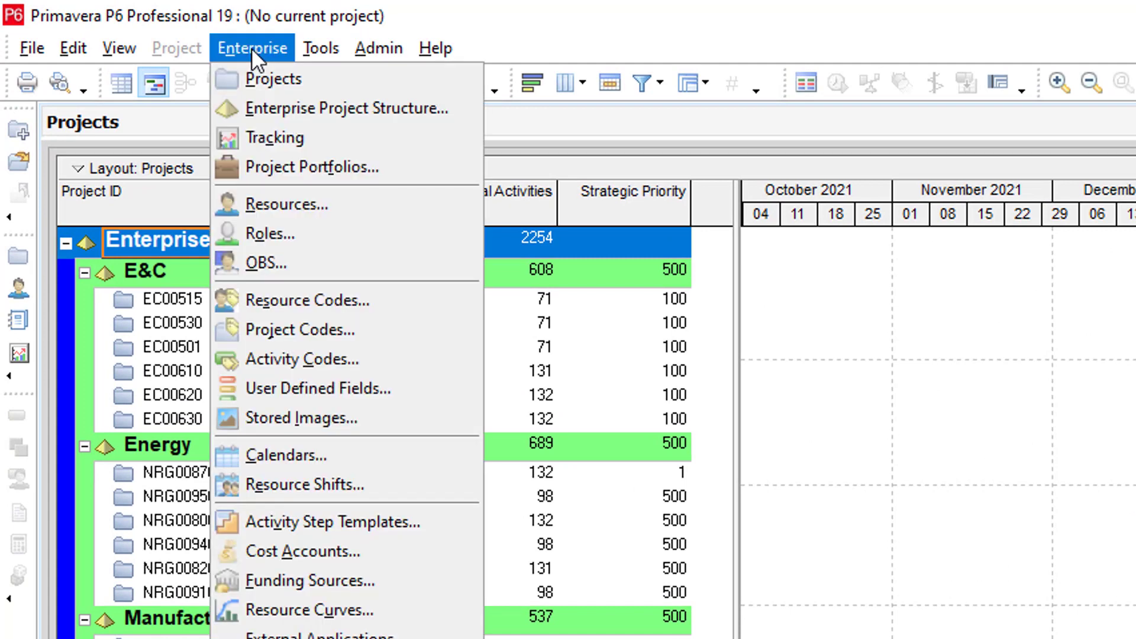
pyautogui.click(315, 458)
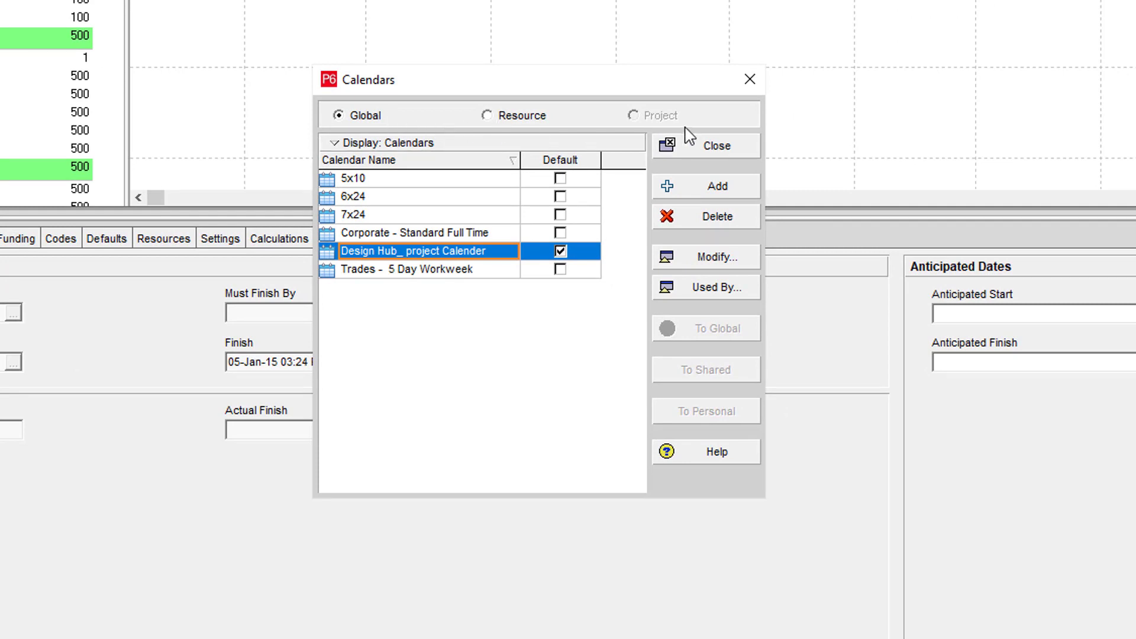
pyautogui.click(418, 234)
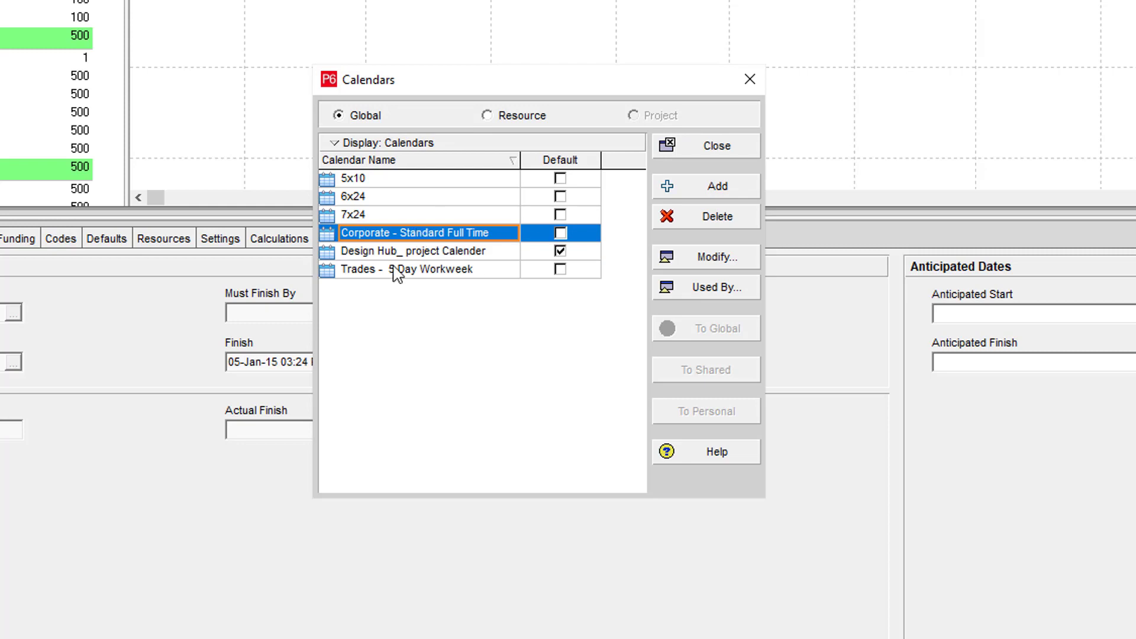
pyautogui.click(371, 254)
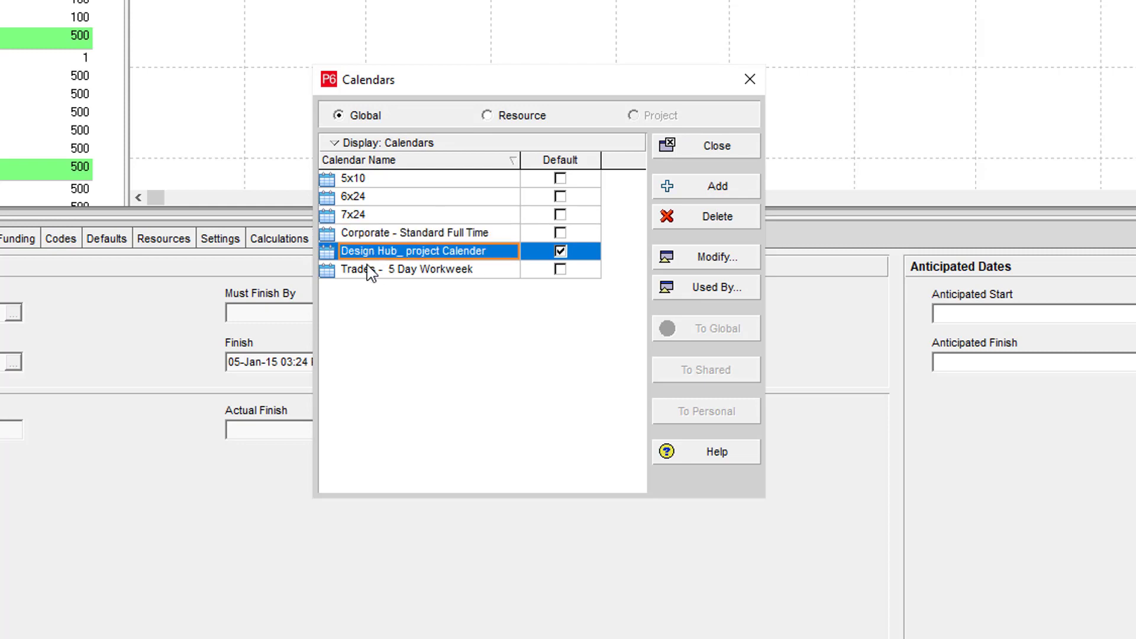
pyautogui.click(367, 270)
pyautogui.click(718, 190)
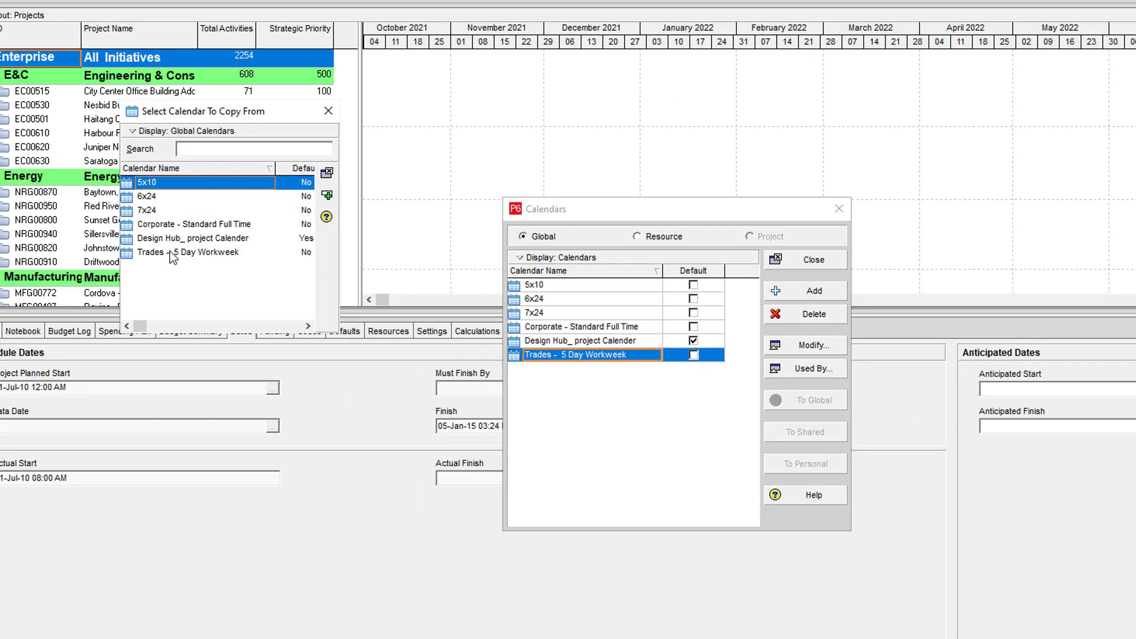
pyautogui.click(174, 252)
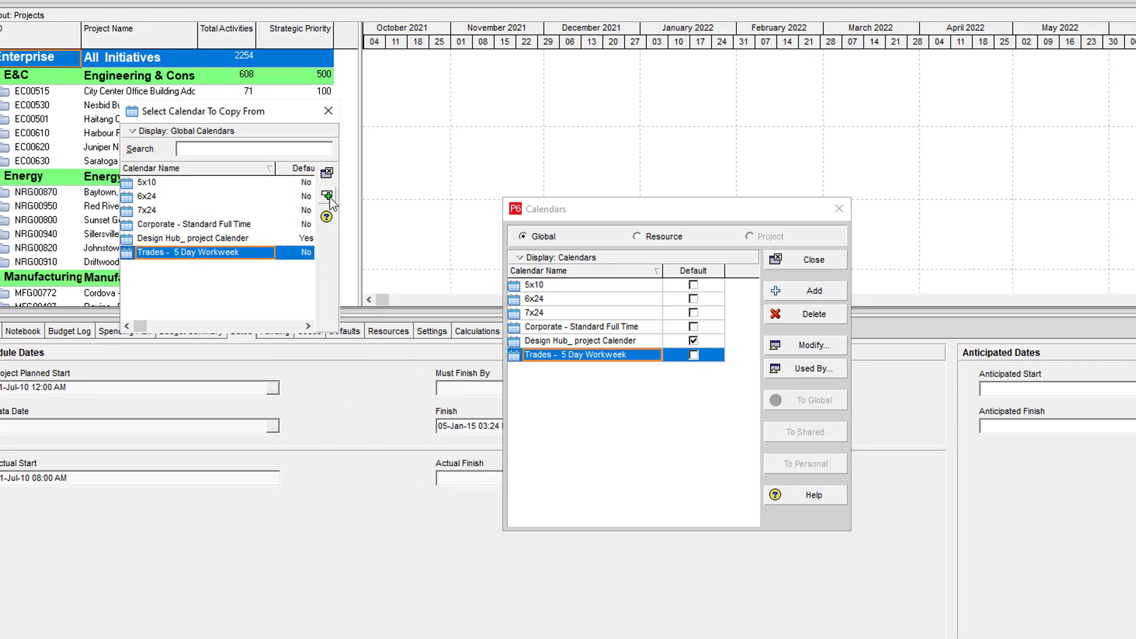
pyautogui.click(326, 195)
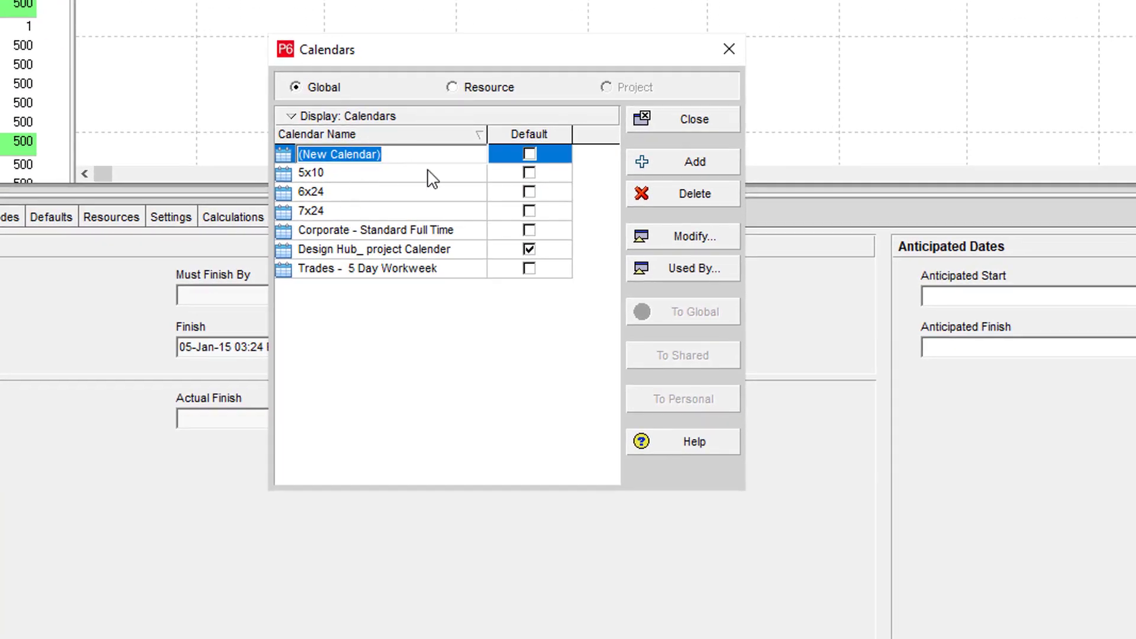
pyautogui.press('BackSpace')
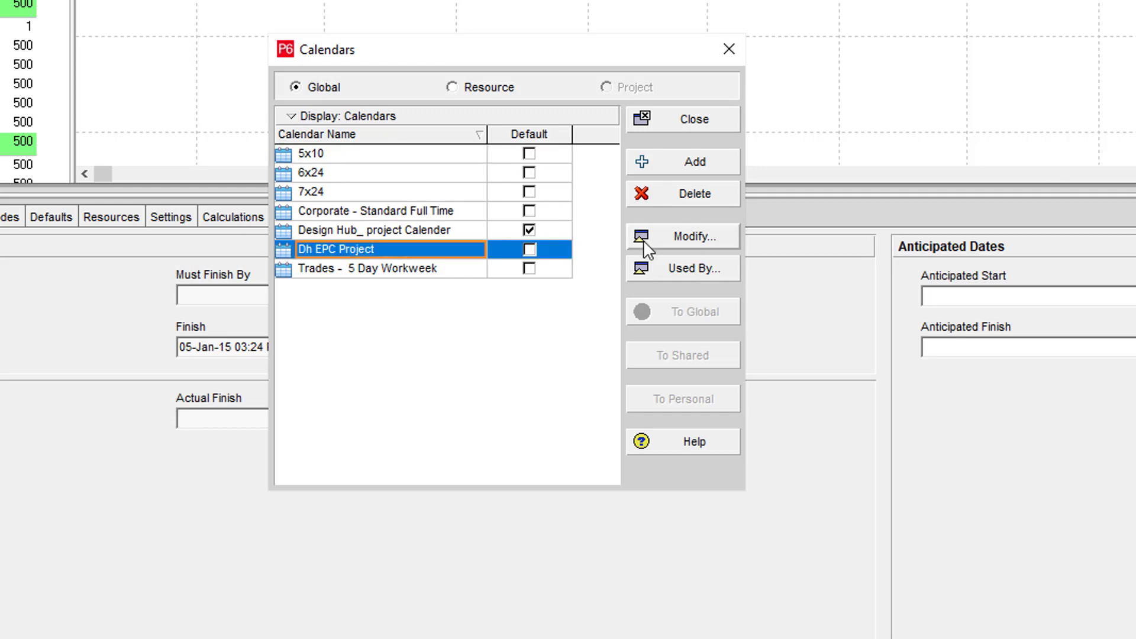
pyautogui.click(678, 232)
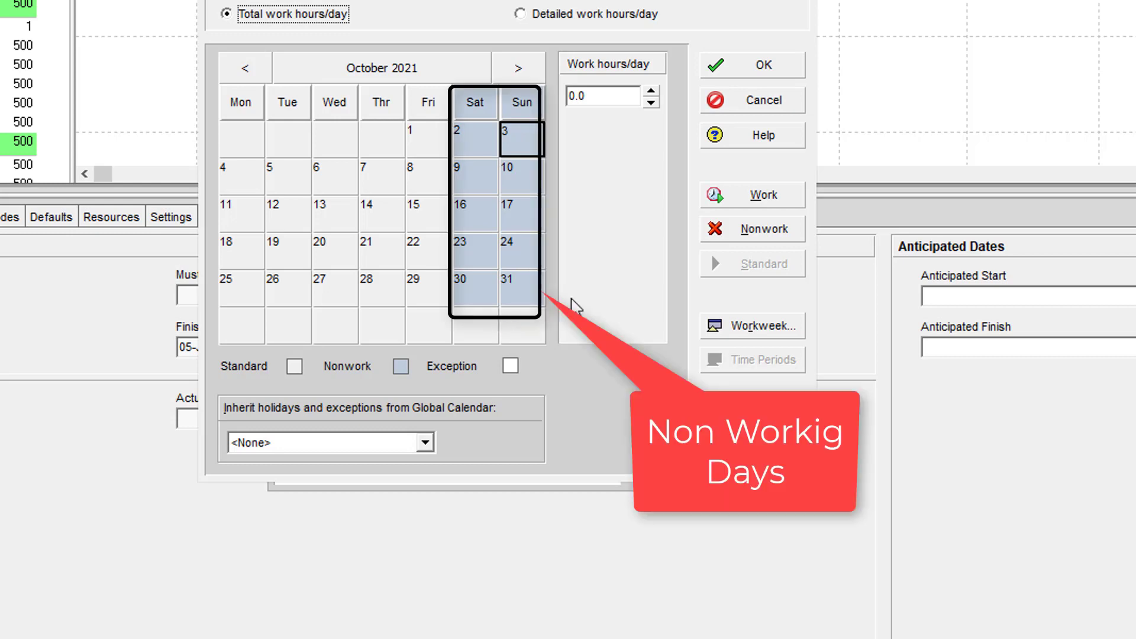
# - Try marking Saturday, 2 October 2021, as a work day and return it to nonwork
pyautogui.click(465, 148)
pyautogui.click(761, 194)
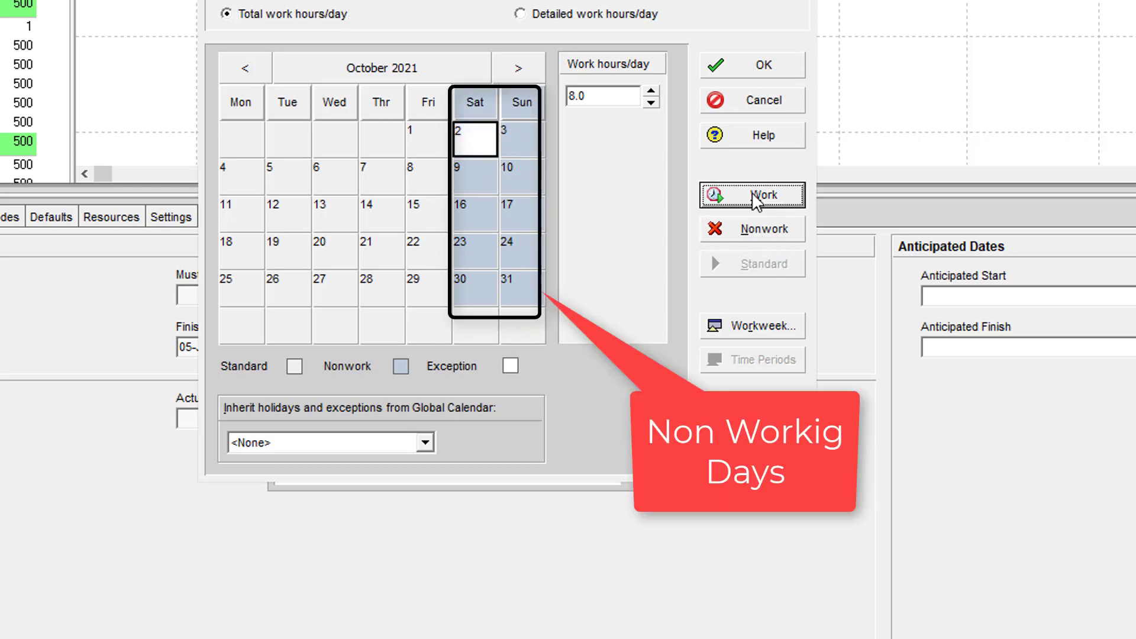
pyautogui.click(750, 234)
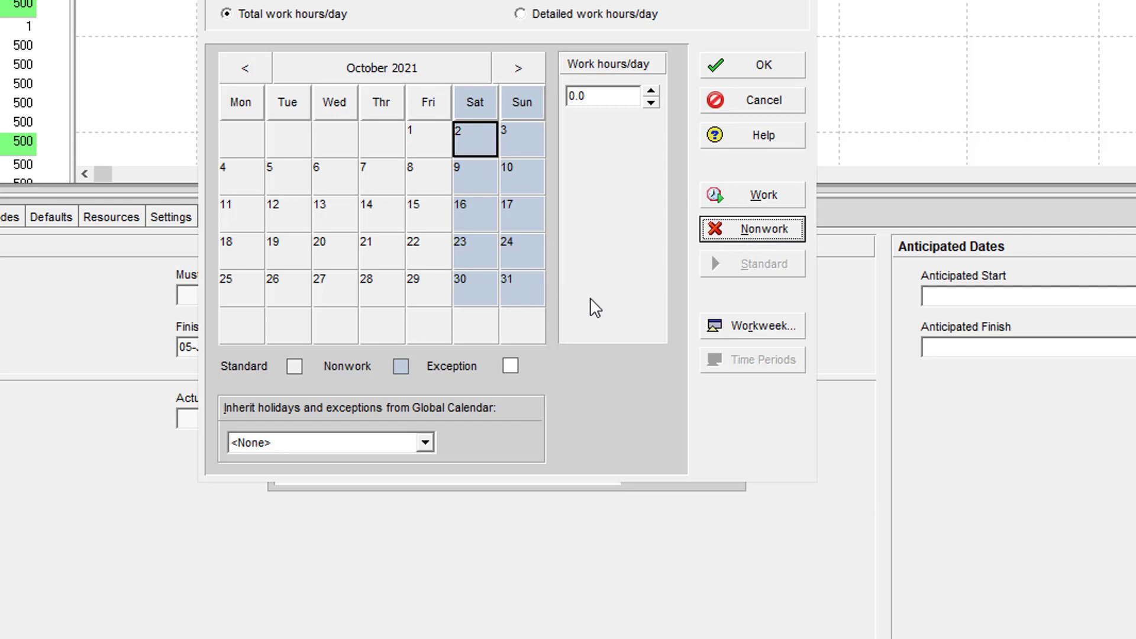
# - Set the calendar's standard weekly work hours for Saturday to 8
pyautogui.click(776, 329)
pyautogui.click(530, 249)
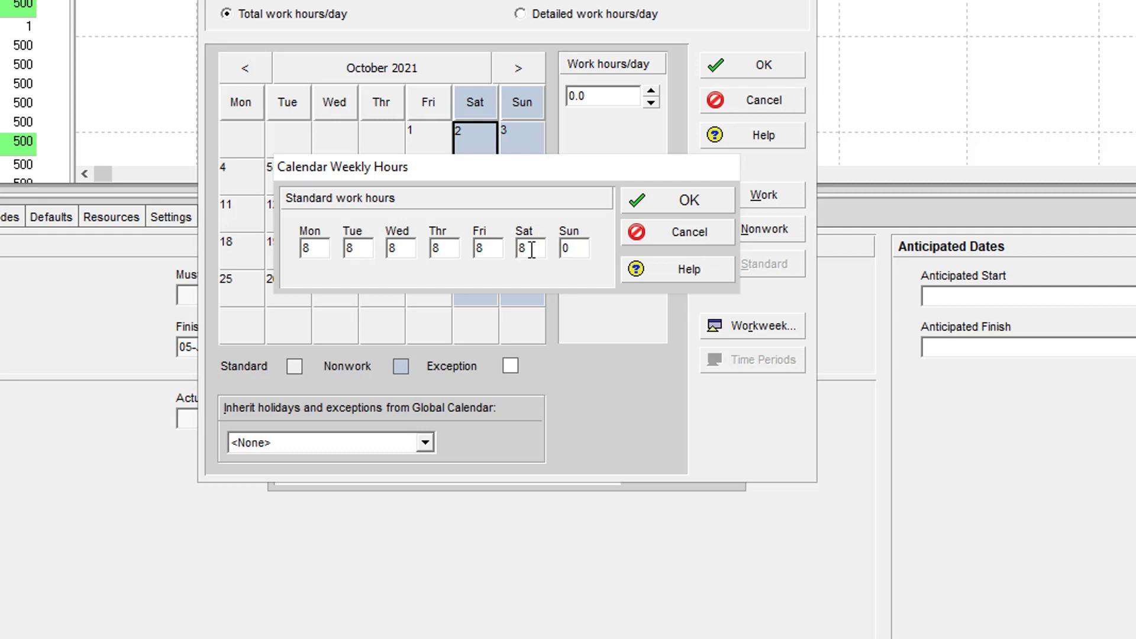
pyautogui.click(674, 204)
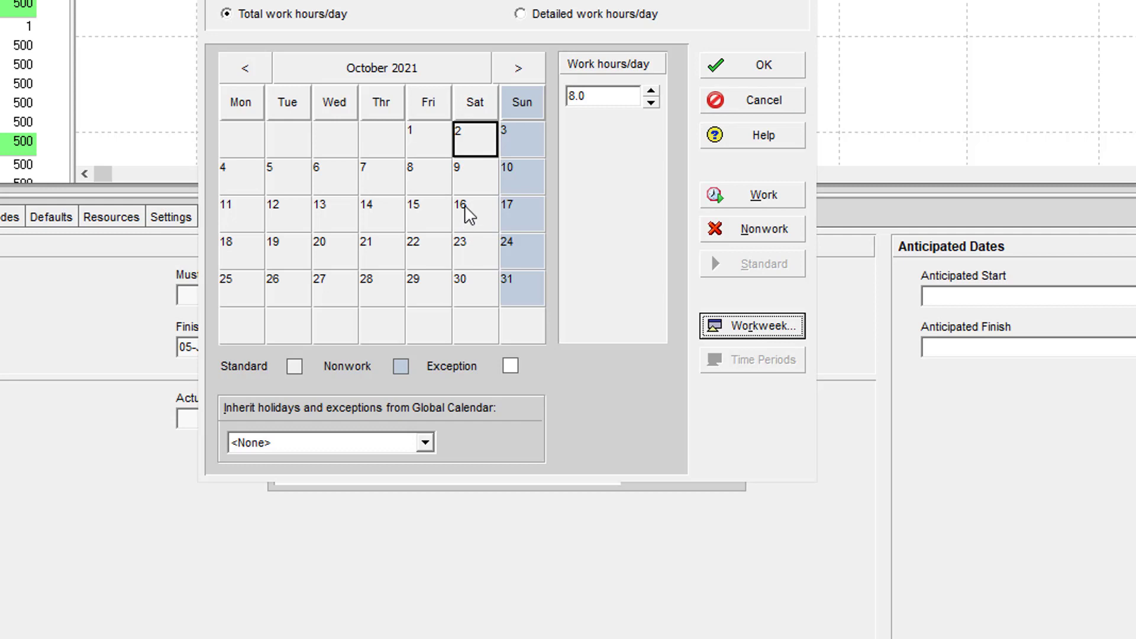
# - Mark 4 and 5 November 2021 as nonwork days for the Diwali holiday and save the calendar
pyautogui.click(519, 70)
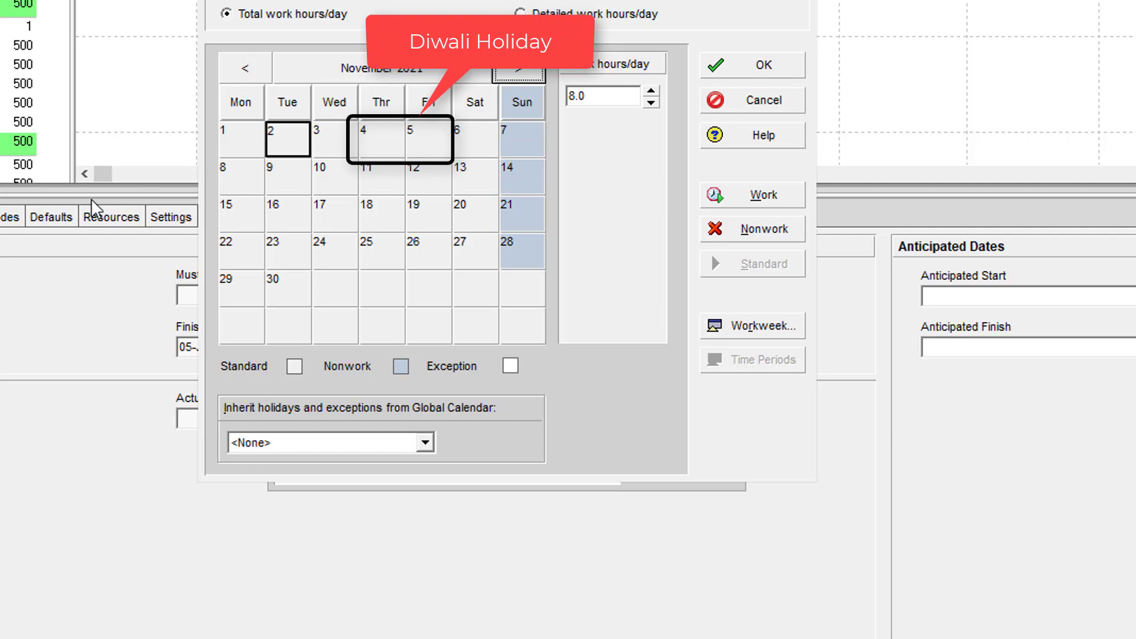
pyautogui.click(367, 142)
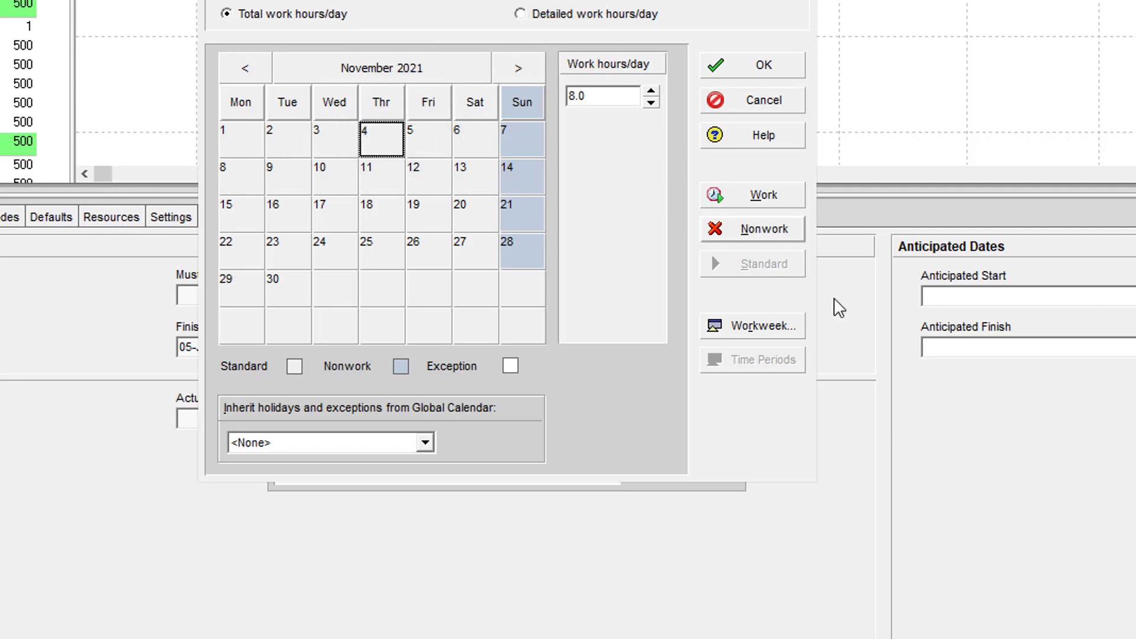
pyautogui.click(769, 231)
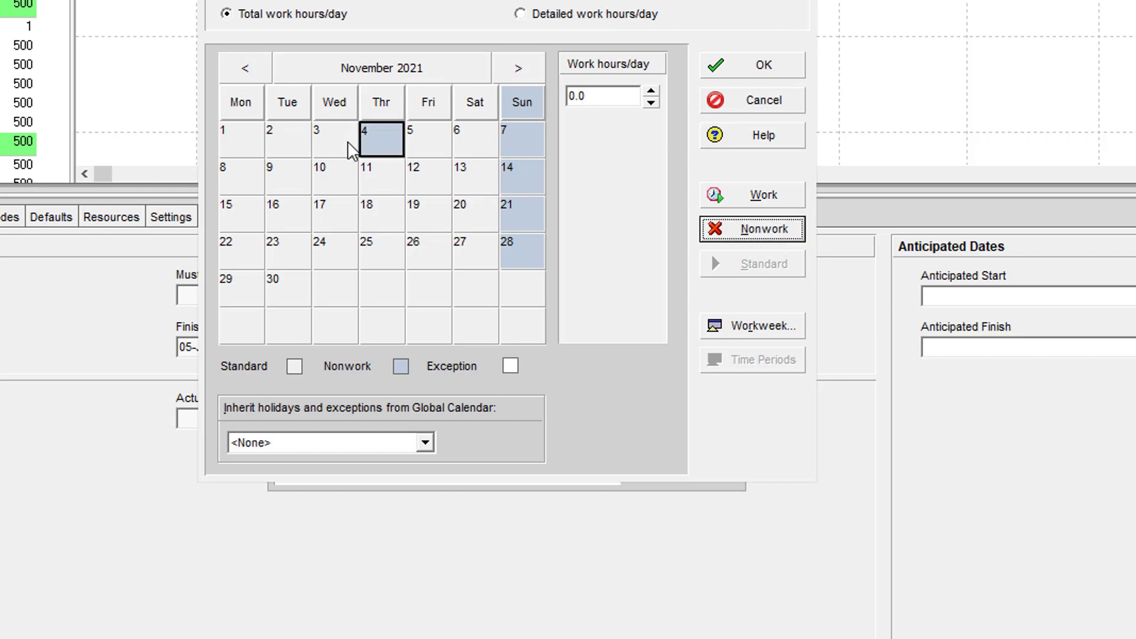
pyautogui.click(434, 153)
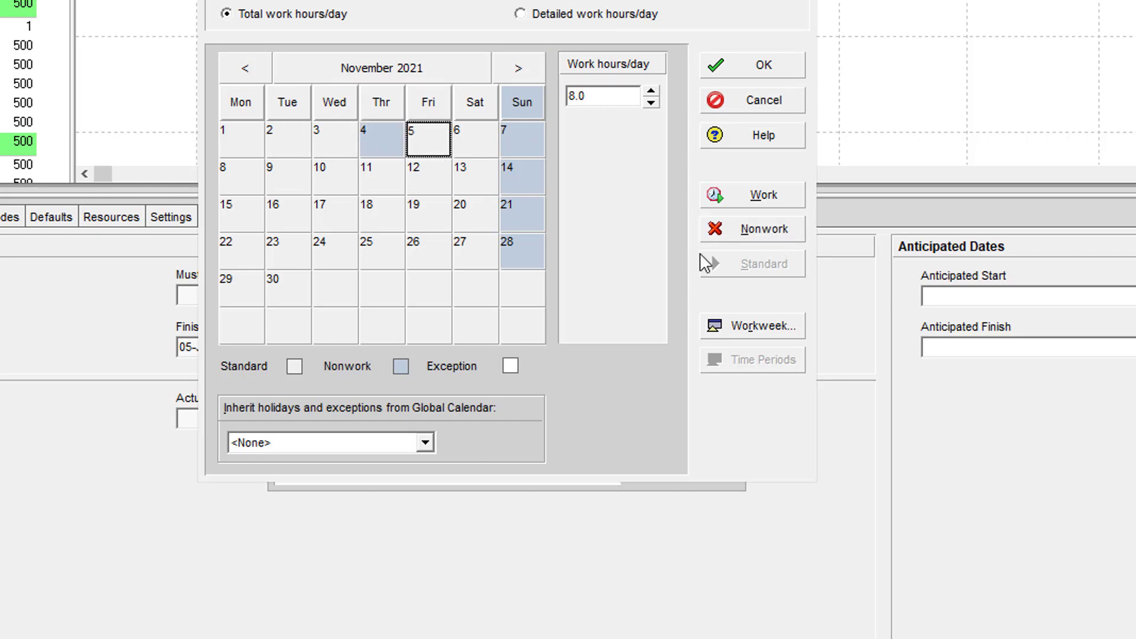
pyautogui.click(763, 233)
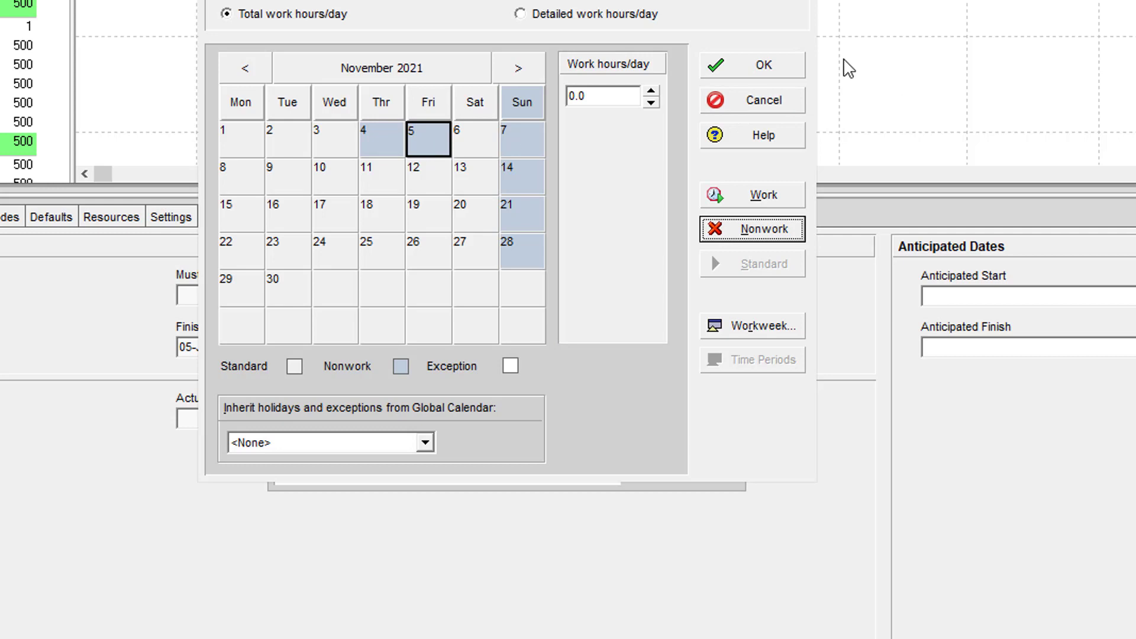
pyautogui.click(743, 75)
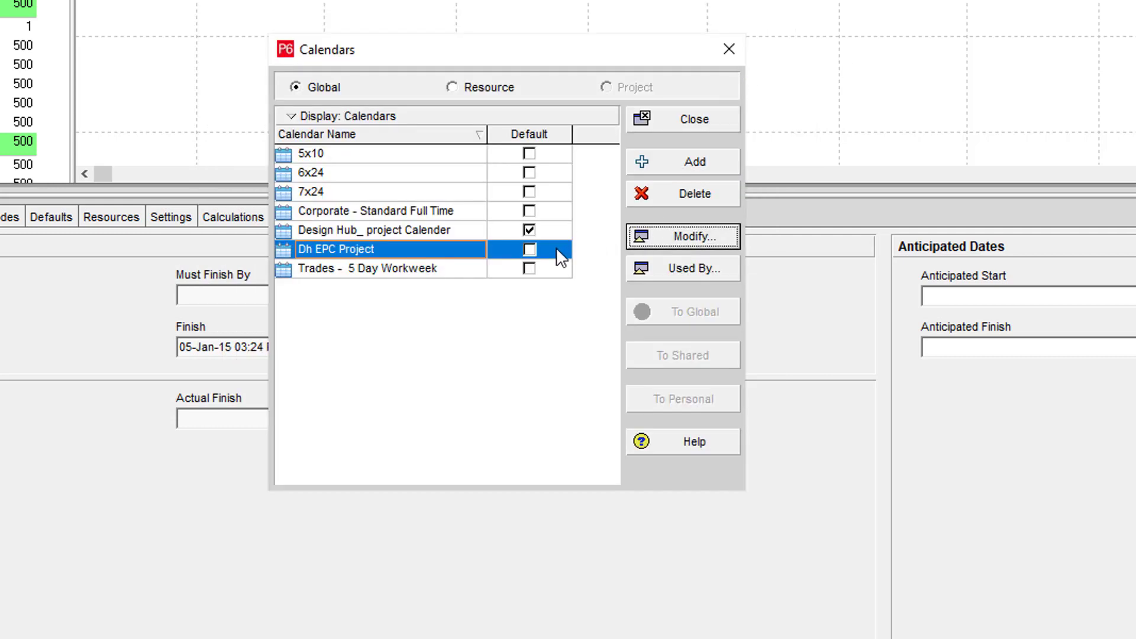
# - Make "Dh EPC Project" the default global calendar and close the calendar list
pyautogui.click(535, 253)
pyautogui.click(530, 251)
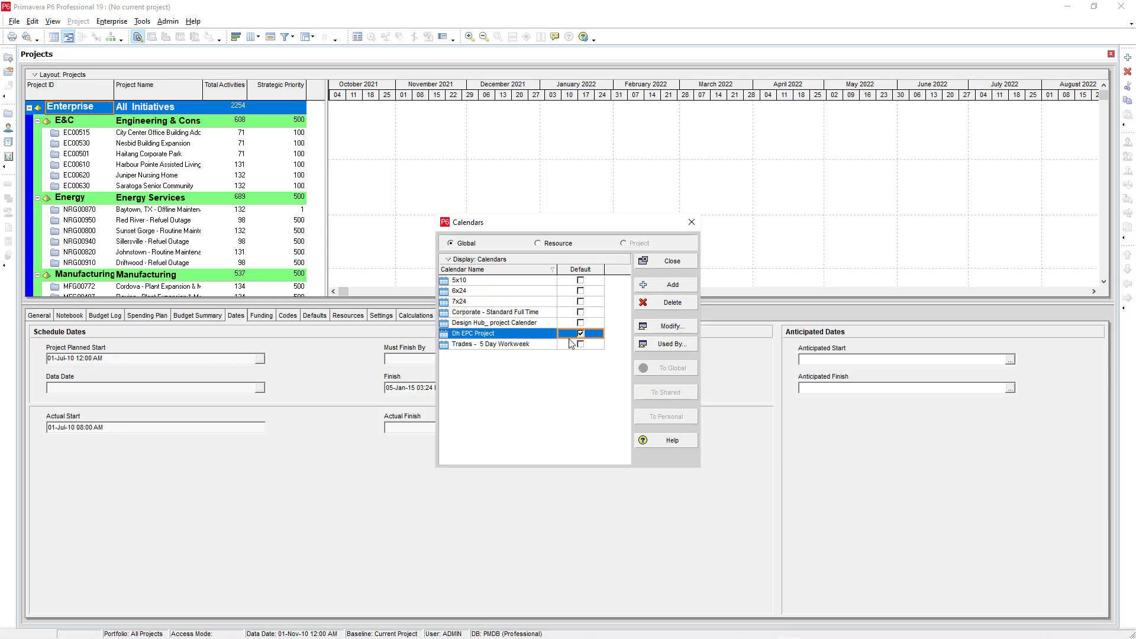
pyautogui.click(692, 223)
# - Add a top-level node to the Enterprise Project Structure with EPS ID "Design Hub" and EPS name "Projects"
pyautogui.click(112, 21)
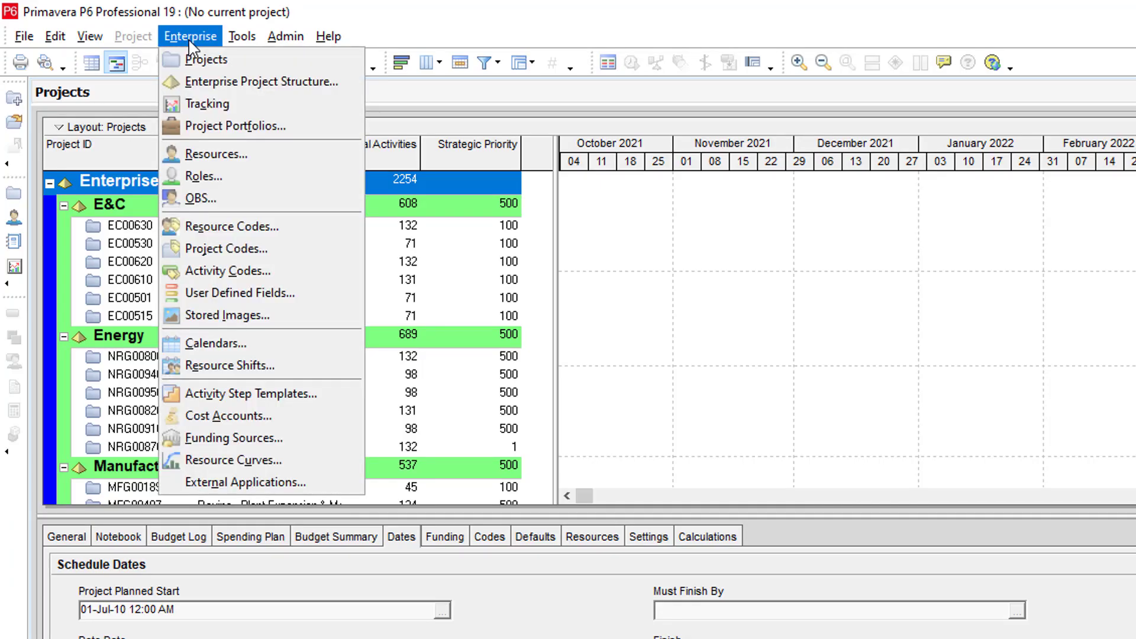
pyautogui.click(316, 83)
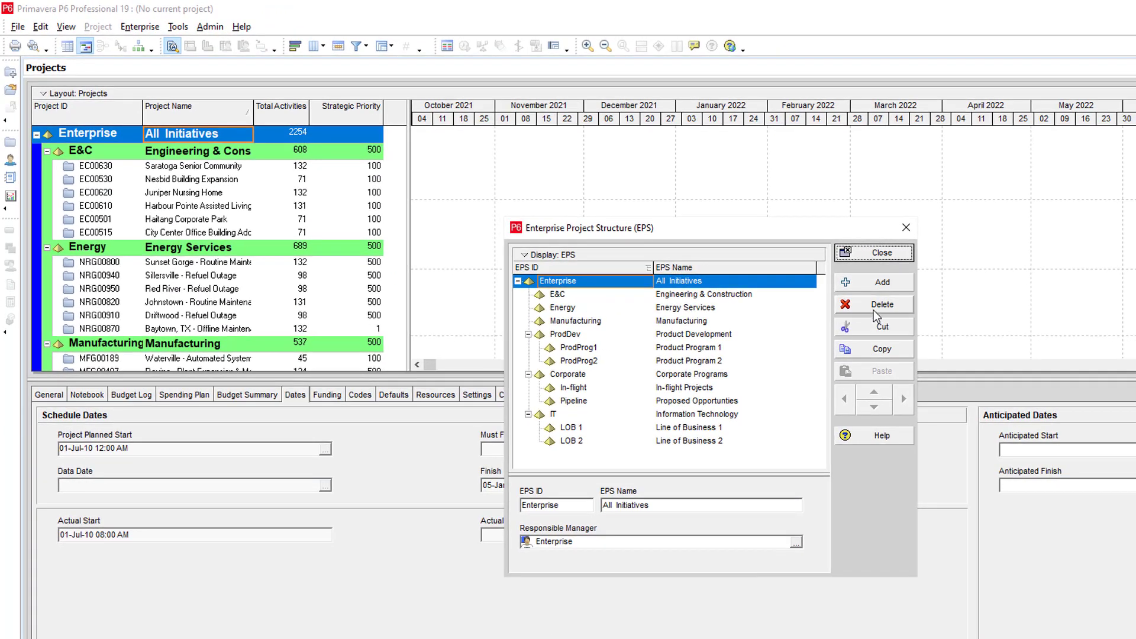
pyautogui.click(978, 321)
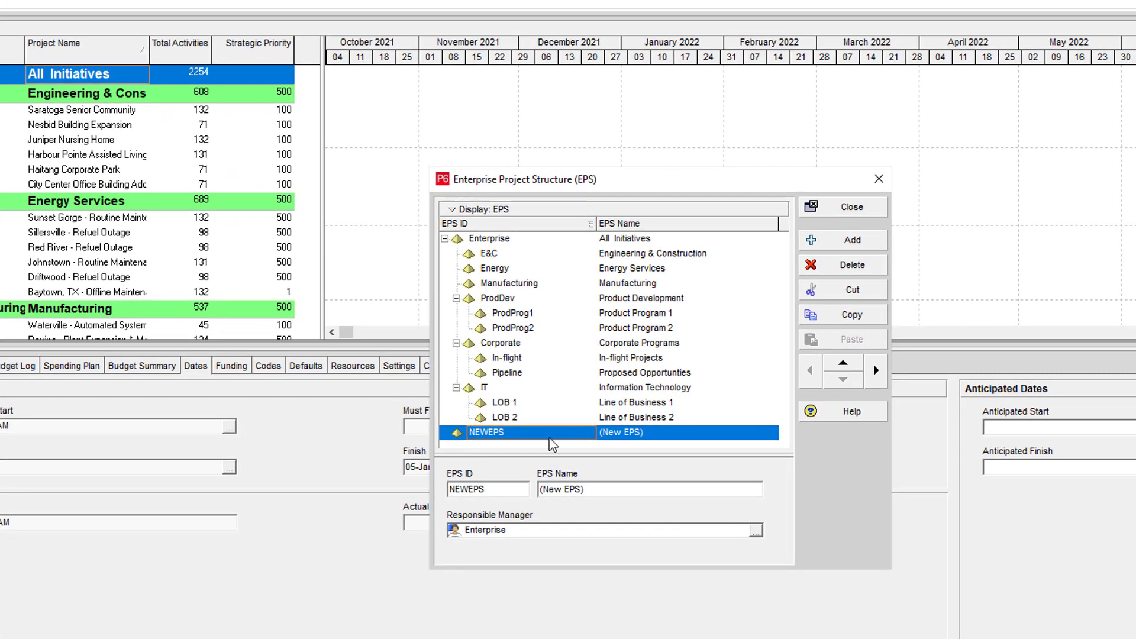
pyautogui.click(562, 440)
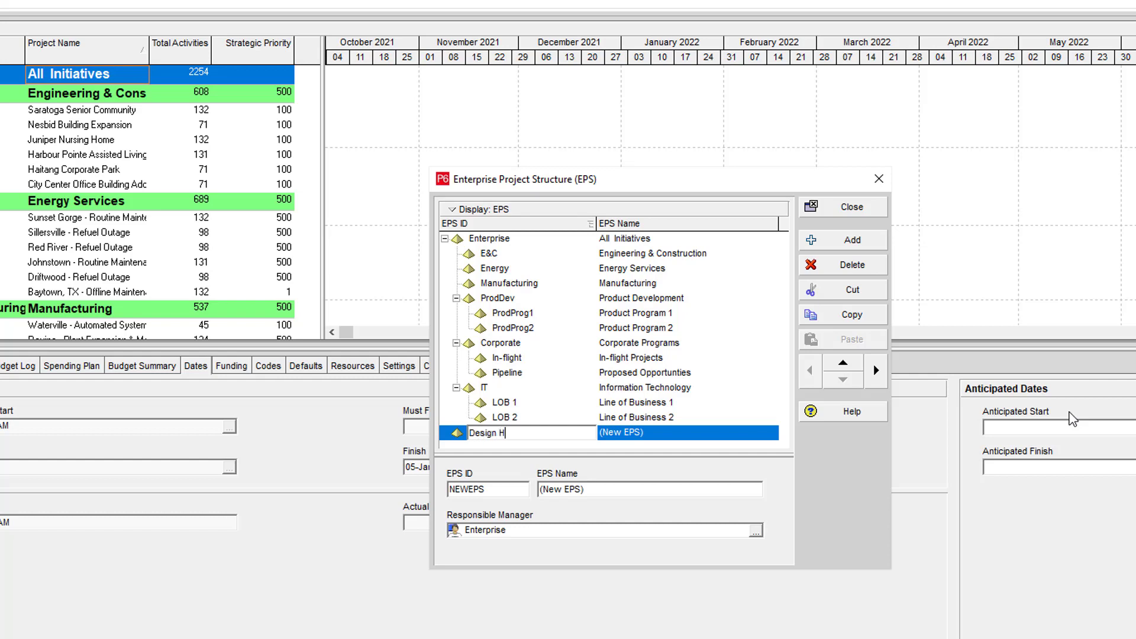
pyautogui.write('Design Hub')
pyautogui.click(649, 439)
pyautogui.click(647, 434)
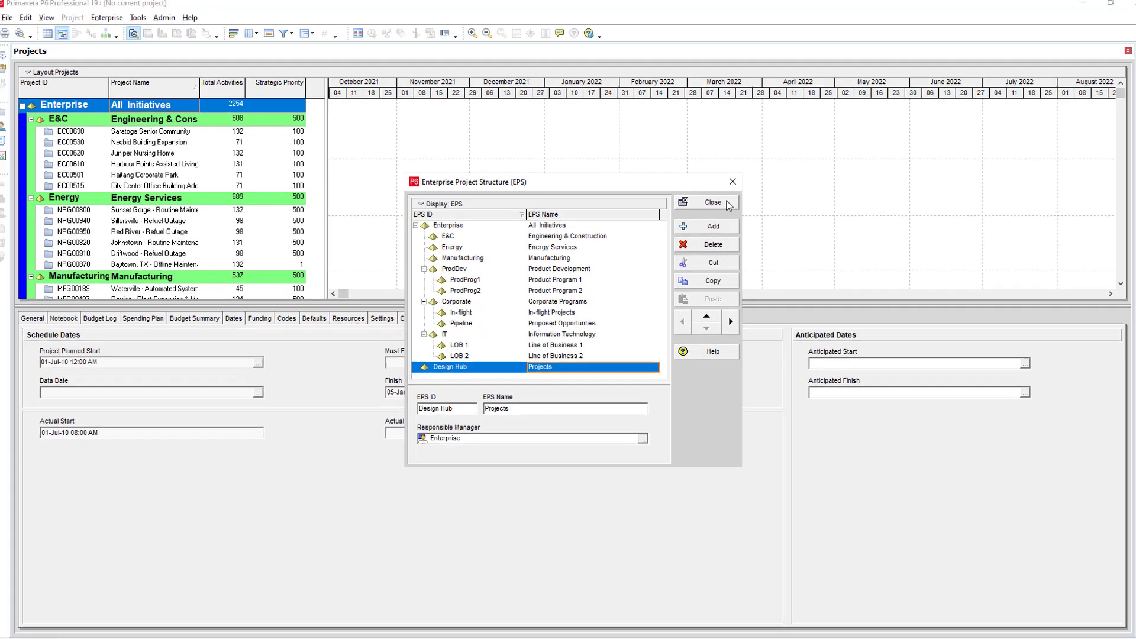
pyautogui.click(887, 187)
# - Start a new project and place it under the Design Hub EPS node instead of All Initiatives
pyautogui.scroll(-10, 219, 221)
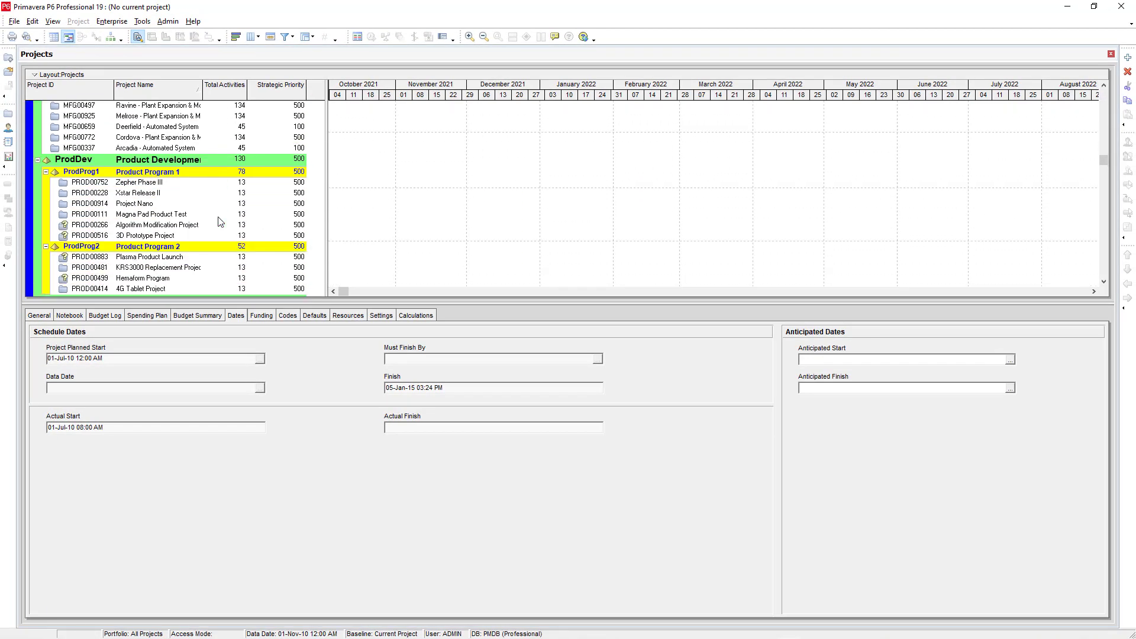
pyautogui.scroll(-6, 219, 222)
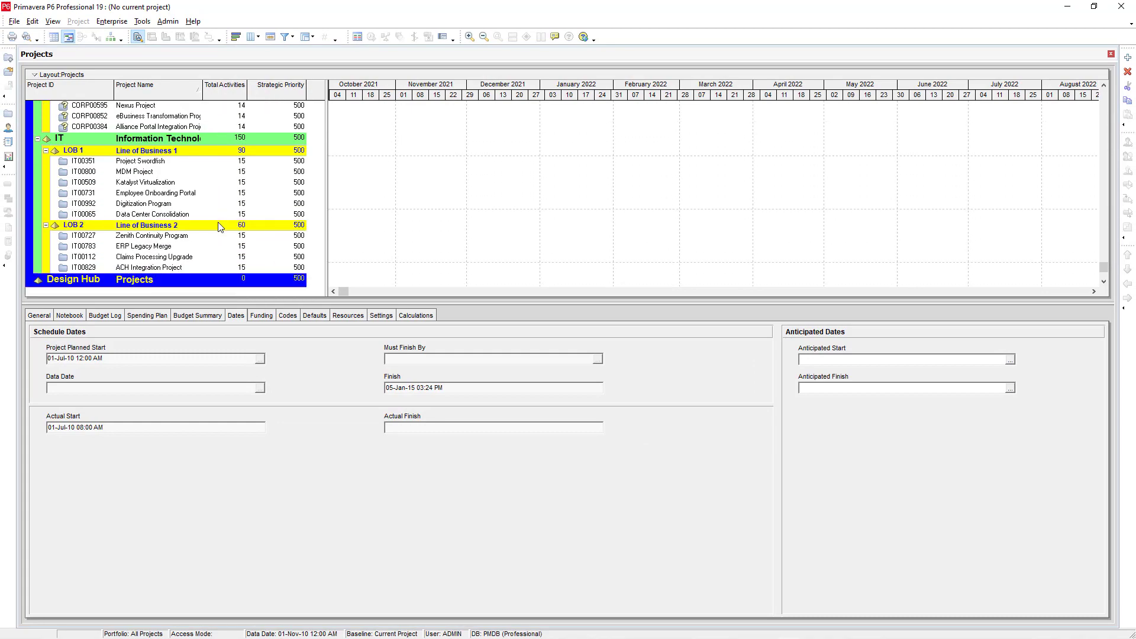
pyautogui.click(120, 282)
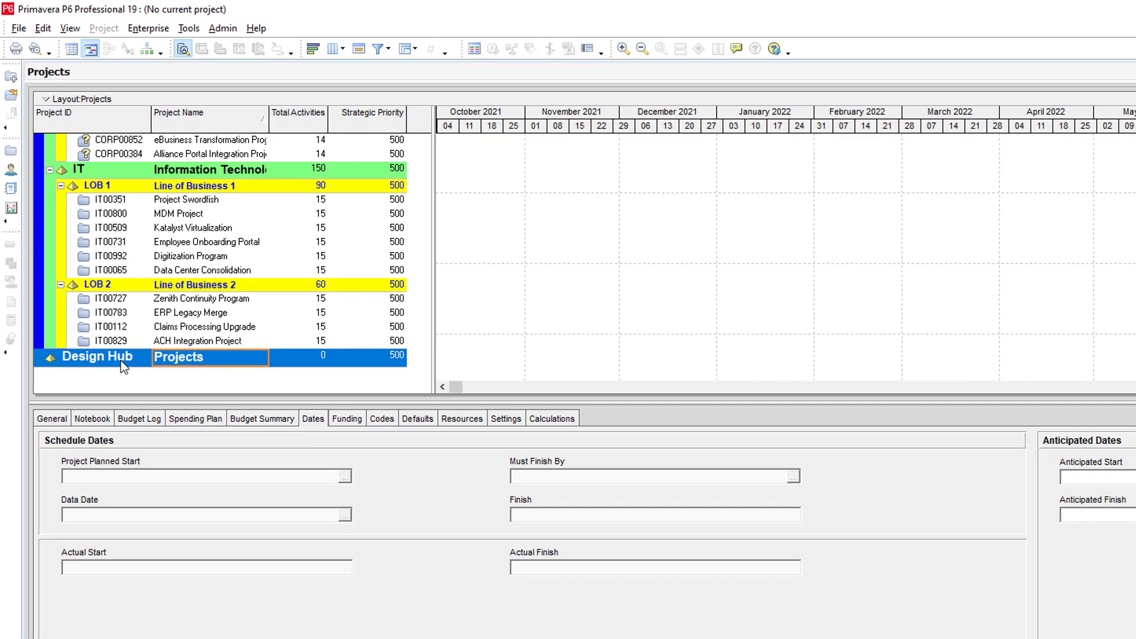
pyautogui.click(93, 274)
pyautogui.click(18, 27)
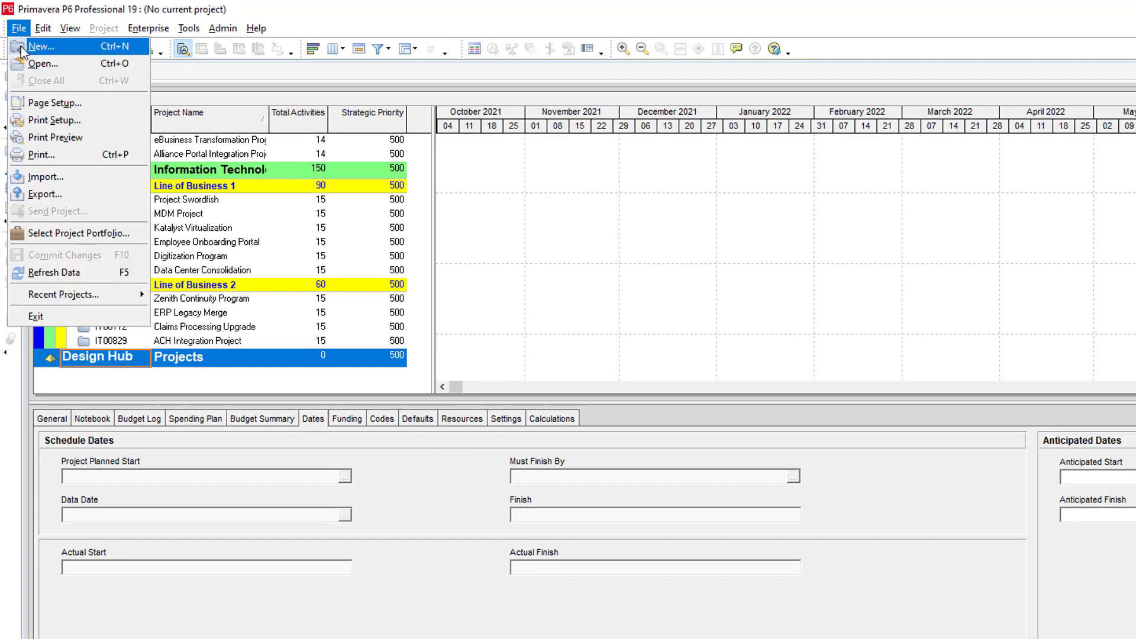
pyautogui.click(46, 52)
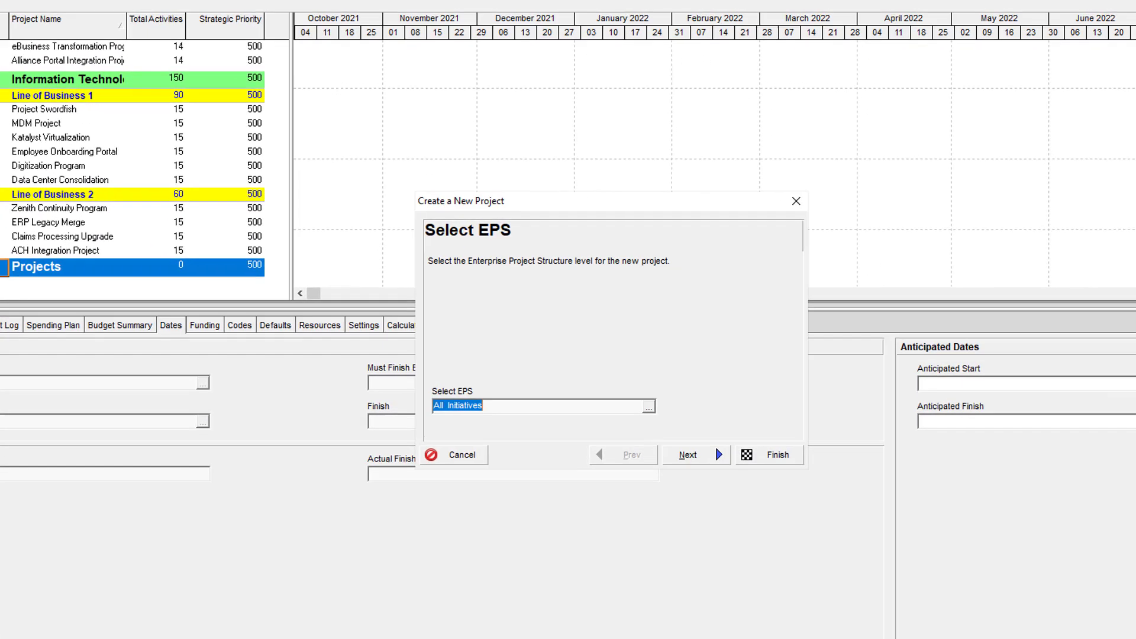
pyautogui.click(581, 362)
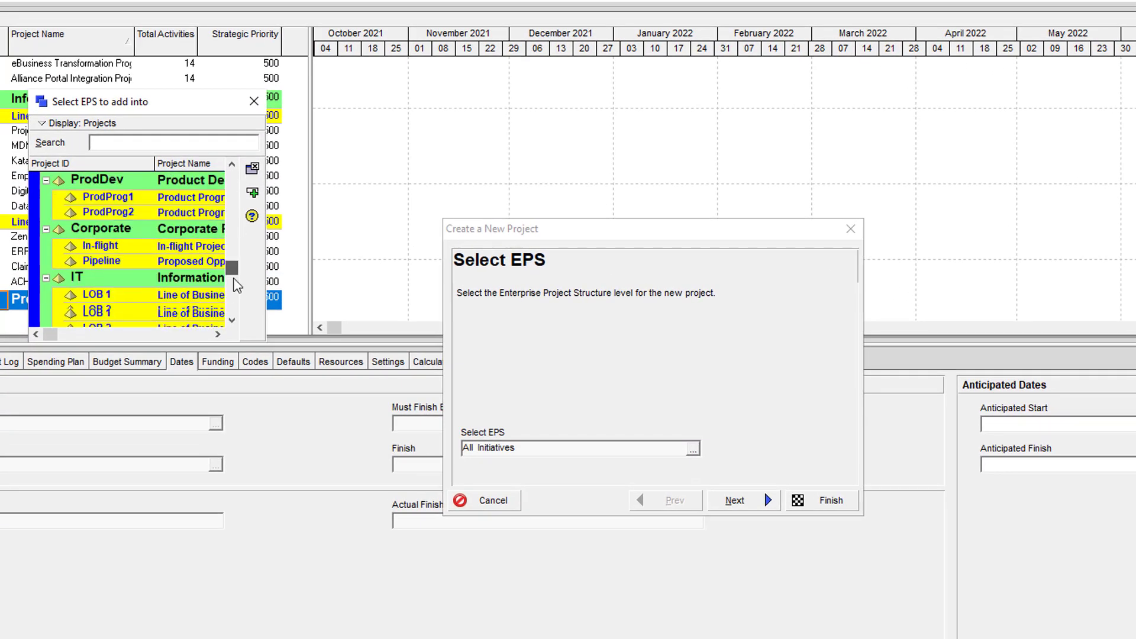
pyautogui.scroll(-1, 236, 286)
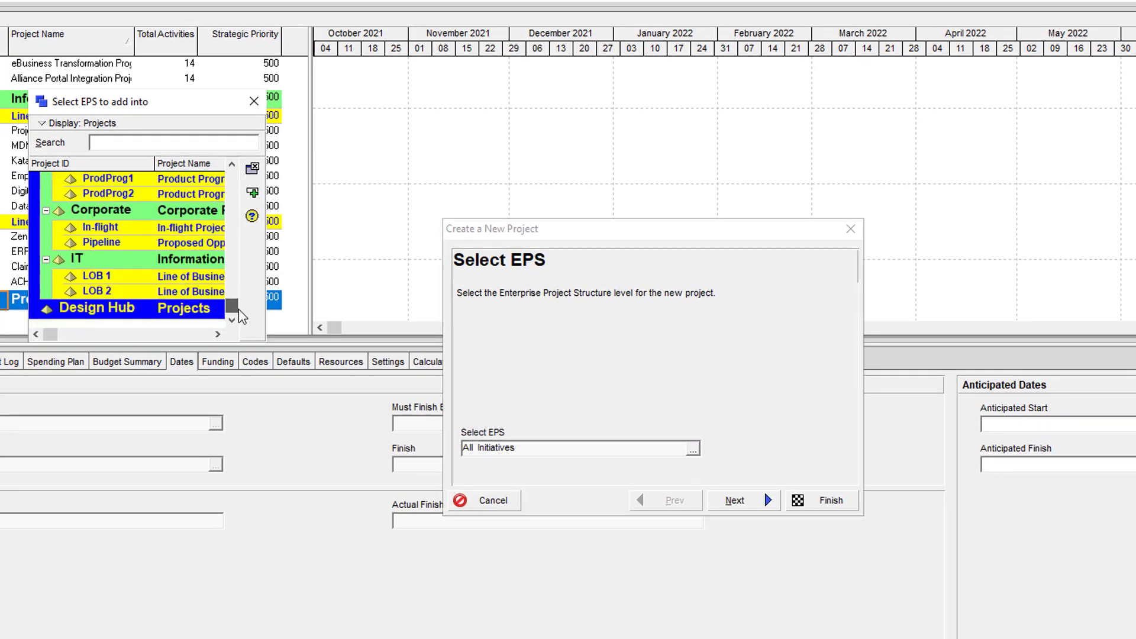
pyautogui.click(148, 308)
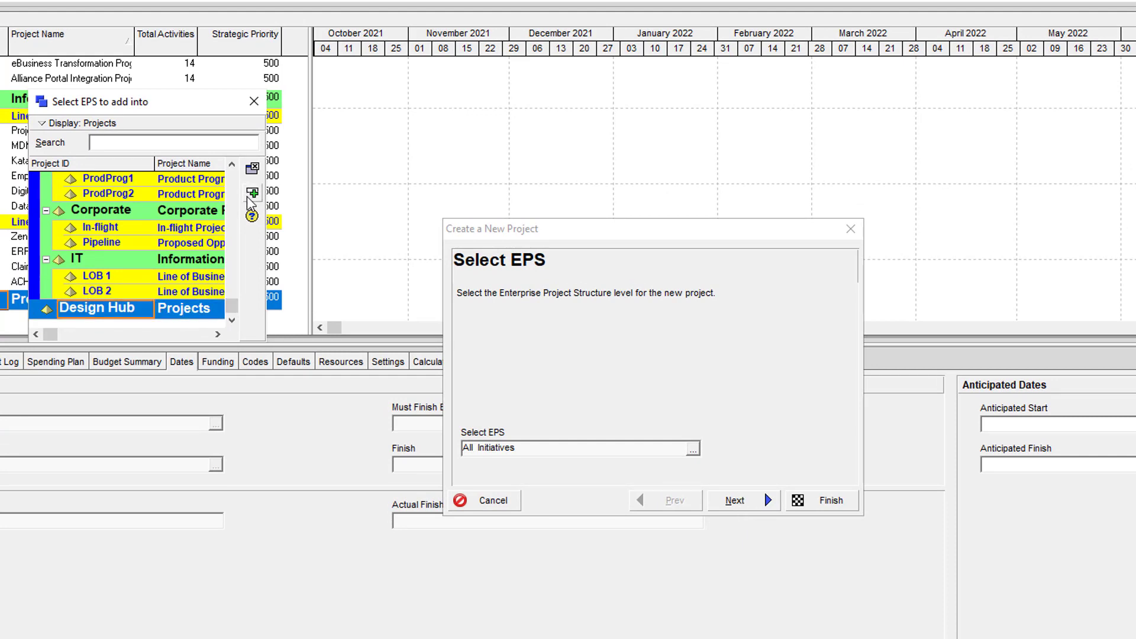
pyautogui.click(250, 192)
pyautogui.click(740, 501)
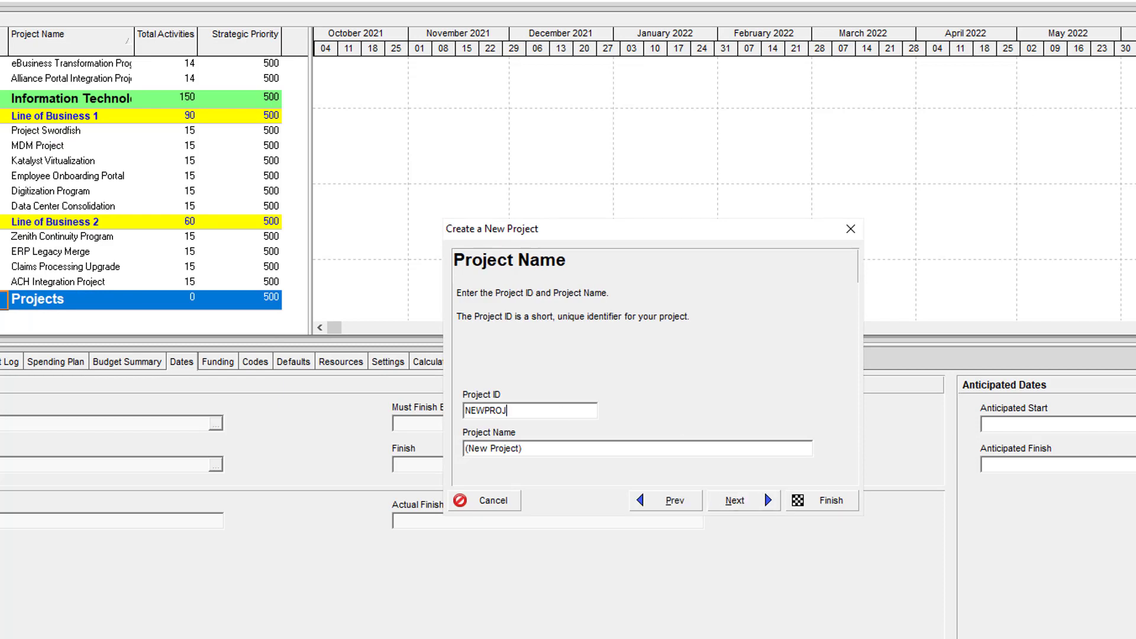
# - Give the new project the ID "Dh-001" and the name "Gas treatment Plant"
pyautogui.press('BackSpace')
pyautogui.press('BackSpace')
pyautogui.press('BackSpace')
pyautogui.press('BackSpace')
pyautogui.write('Gas')
pyautogui.moveTo(547, 410); pyautogui.dragTo(388, 403)
pyautogui.hotkey('ctrl', 'x')
pyautogui.moveTo(549, 448); pyautogui.dragTo(467, 448)
pyautogui.hotkey('ctrl', 'v')
pyautogui.click(487, 410)
pyautogui.write('Dh-0')
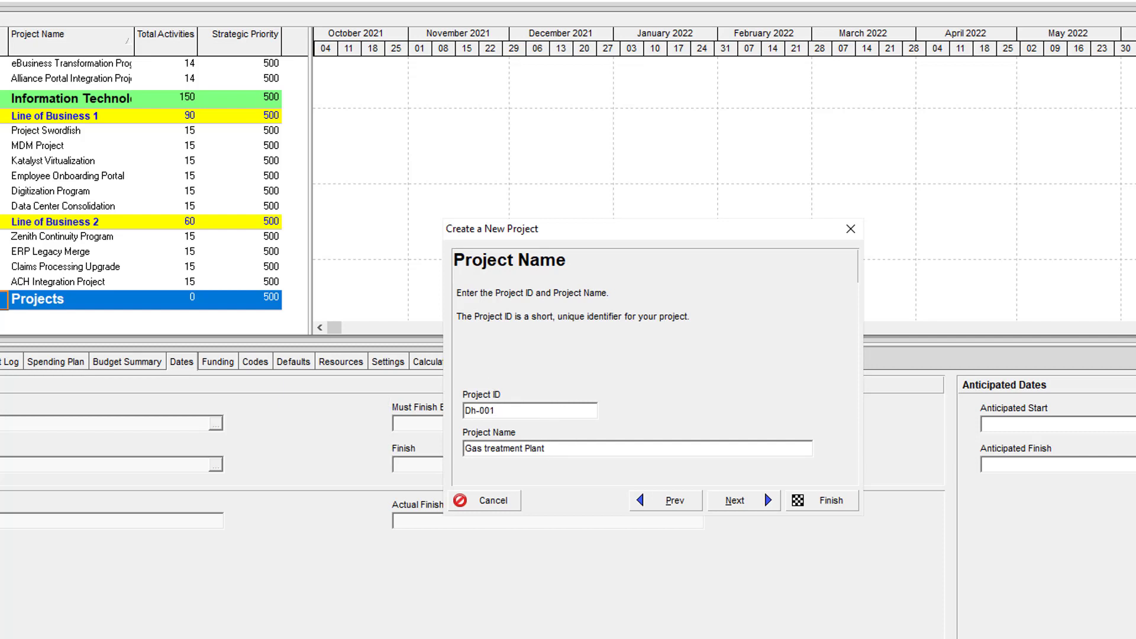
pyautogui.write('01')
pyautogui.click(746, 500)
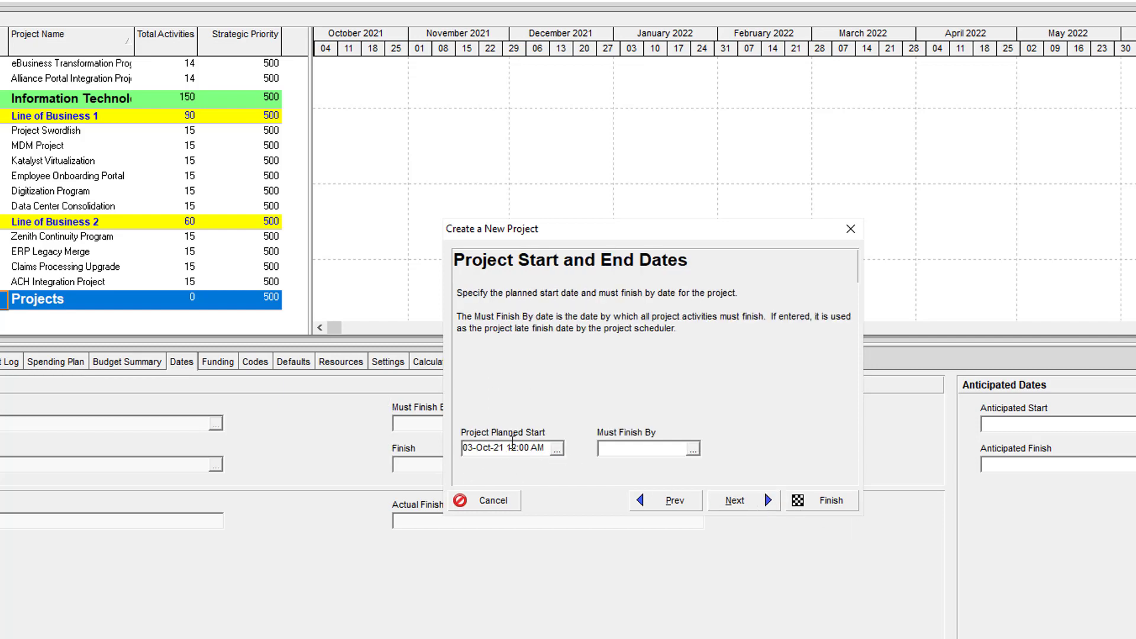
# - Set the project's planned start to 15 October 2021, with no must-finish-by date
pyautogui.click(557, 449)
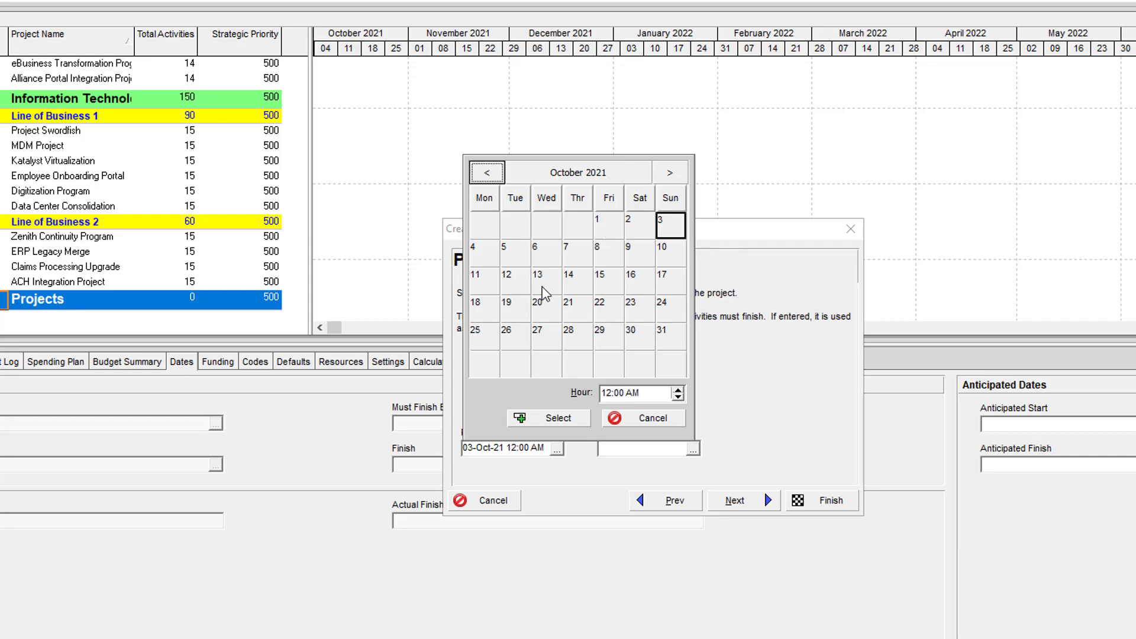
pyautogui.click(600, 275)
pyautogui.click(550, 417)
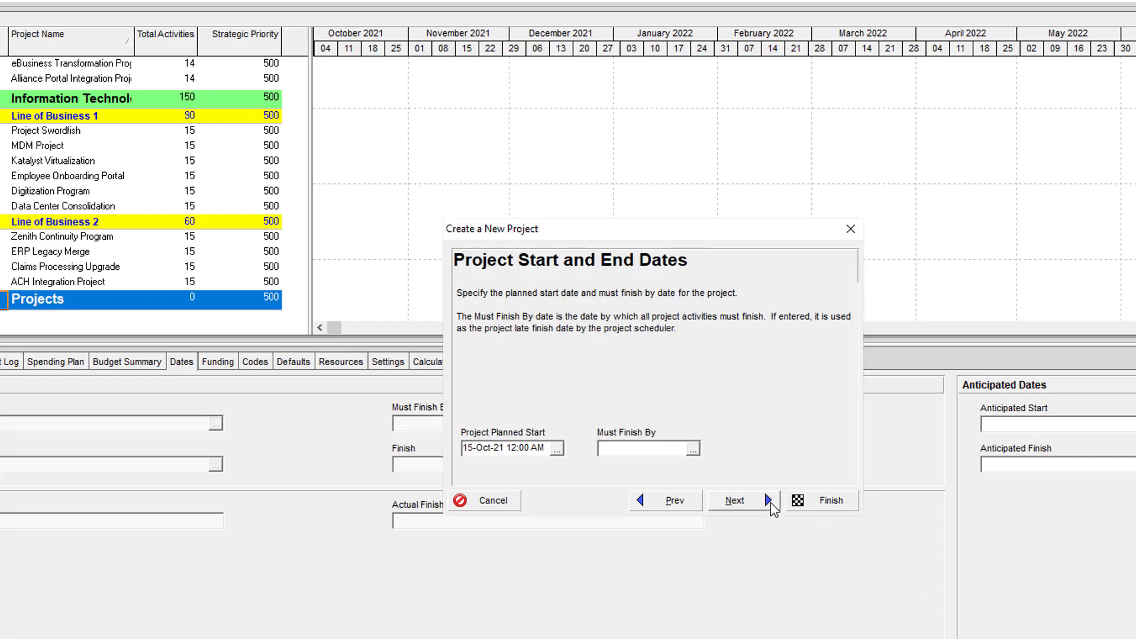
pyautogui.click(770, 502)
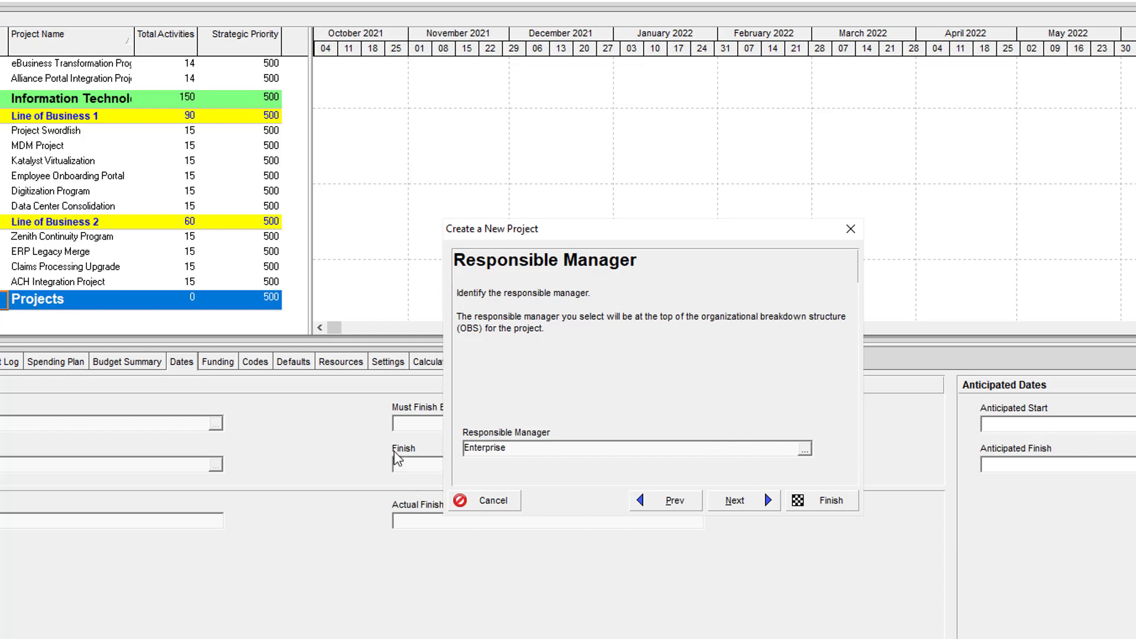
# - Keep Enterprise as responsible manager and Standard Rate as the rate type, and finish creating the project
pyautogui.click(747, 503)
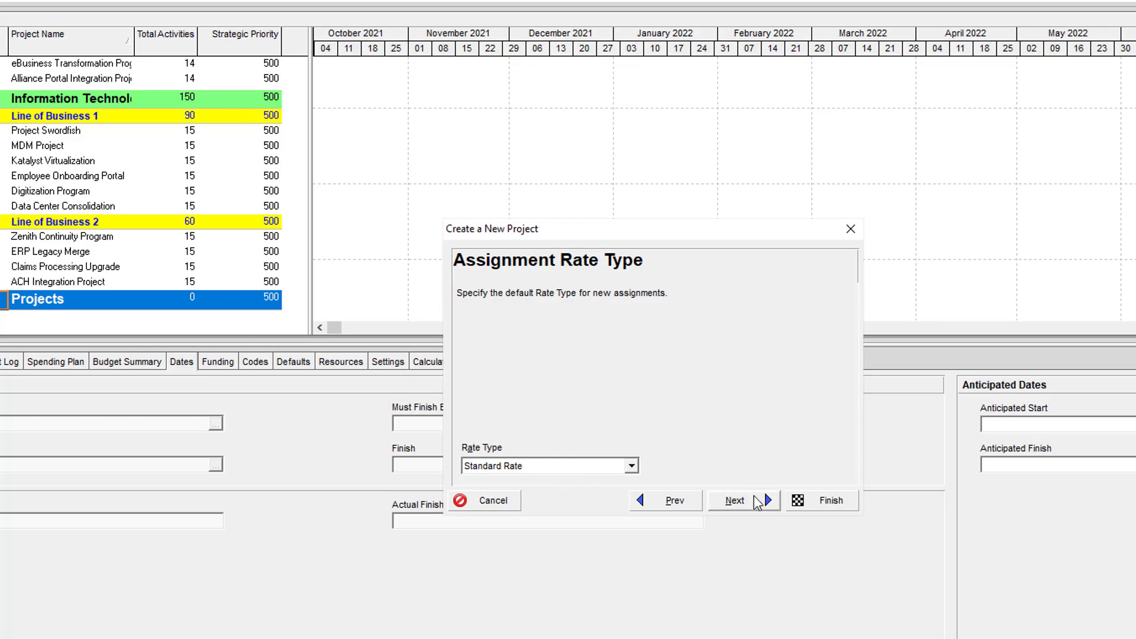
pyautogui.click(757, 503)
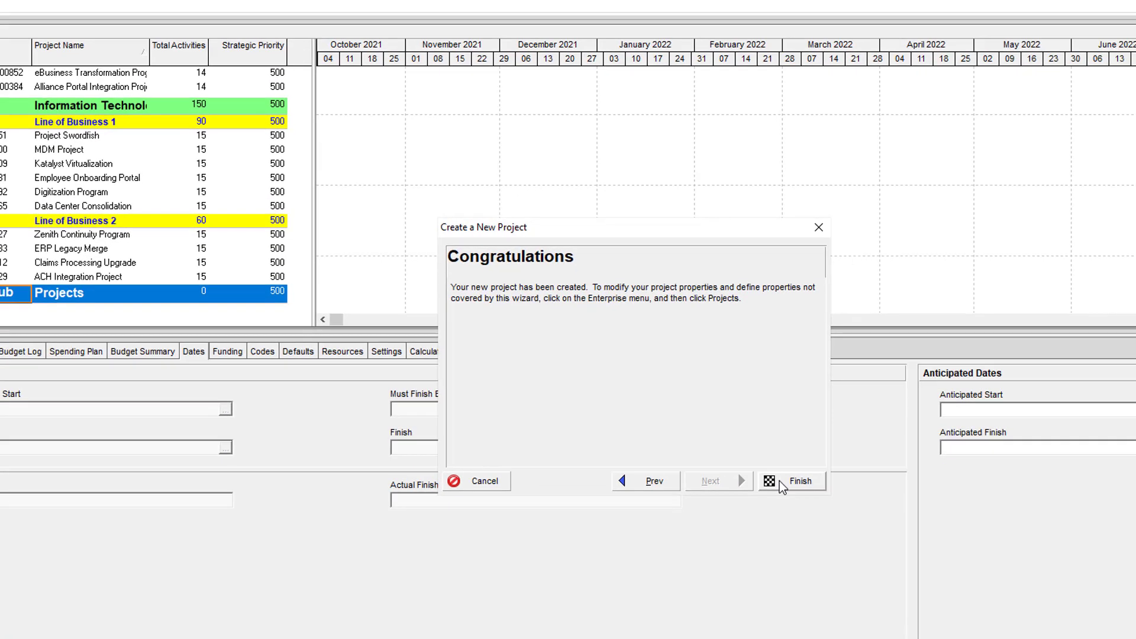
pyautogui.click(809, 502)
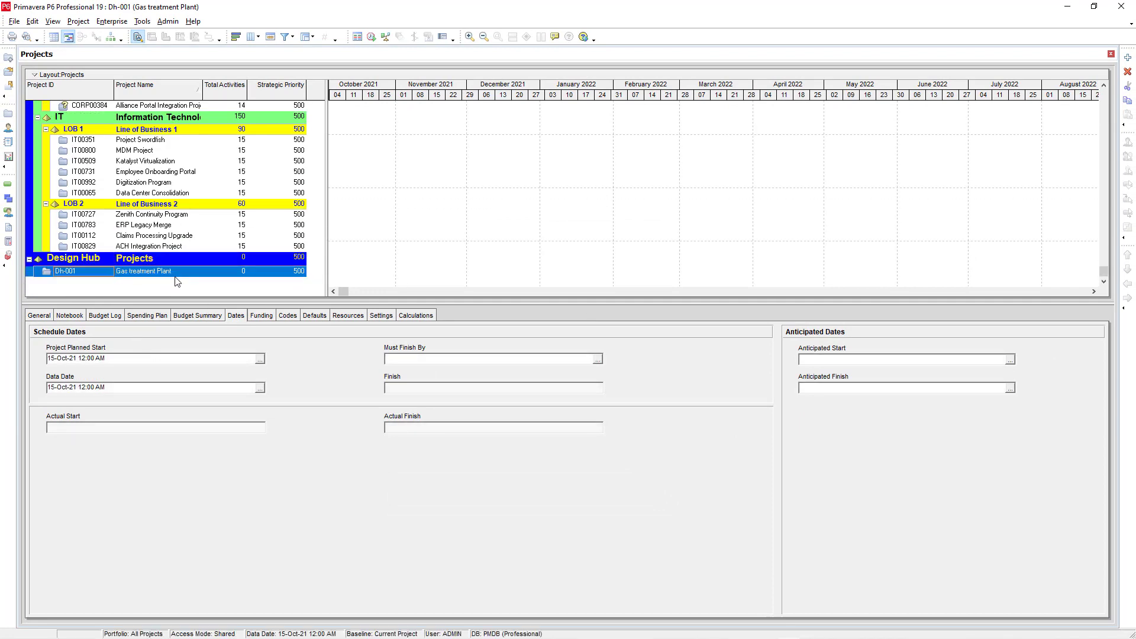
# - Open the Gas treatment Plant project and widen its Activity ID column to fit the project title
pyautogui.rightClick(172, 276)
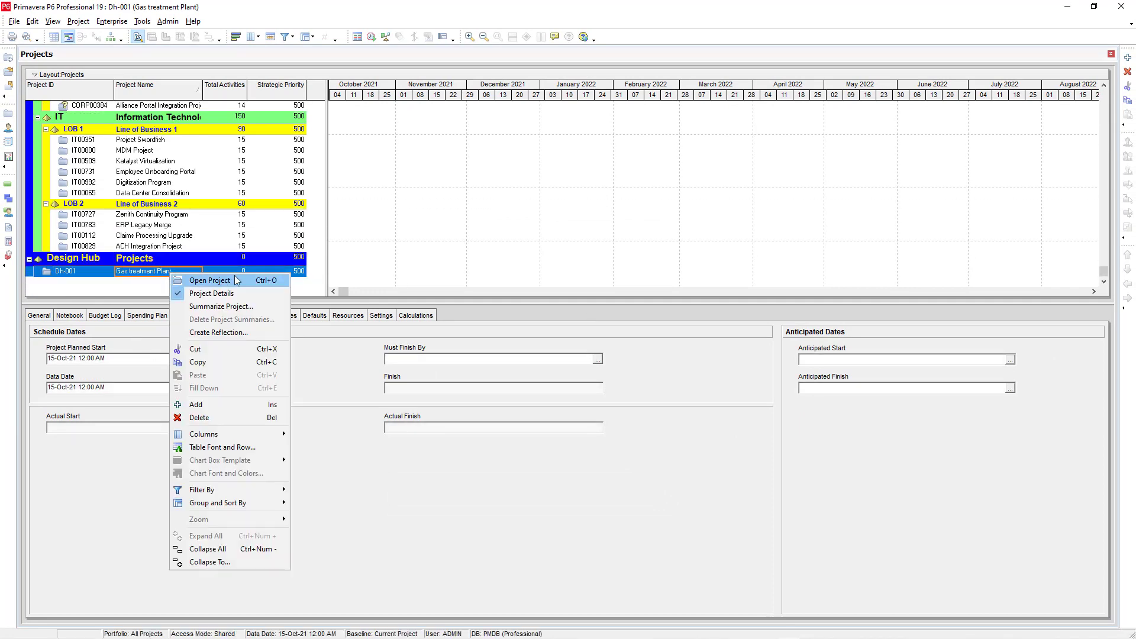
pyautogui.click(228, 281)
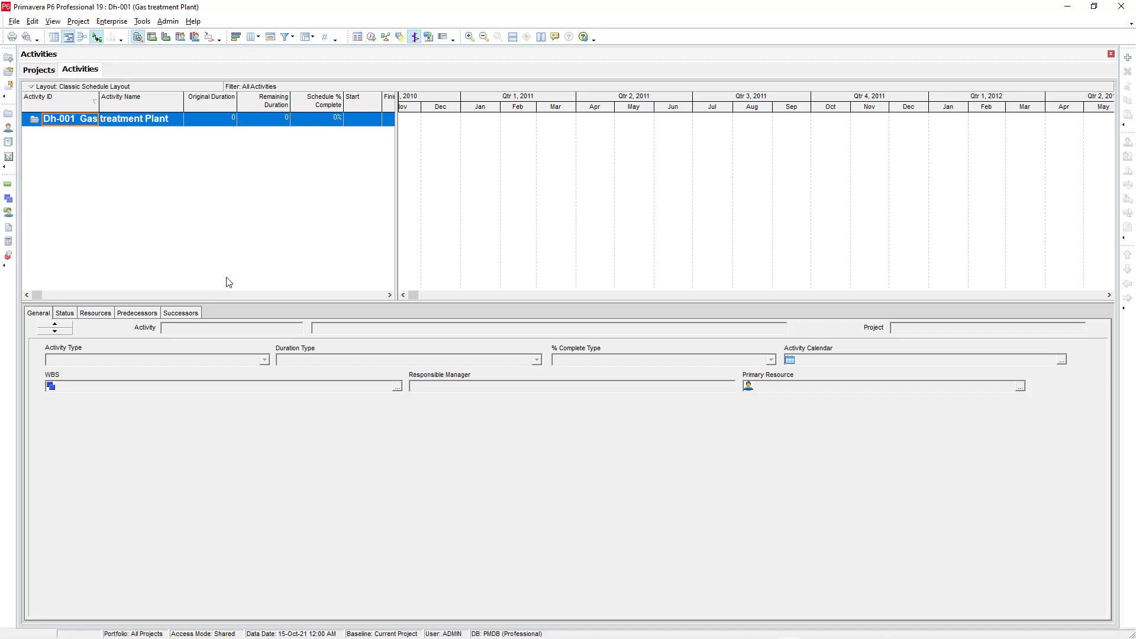
pyautogui.click(148, 123)
pyautogui.moveTo(98, 99); pyautogui.dragTo(183, 94)
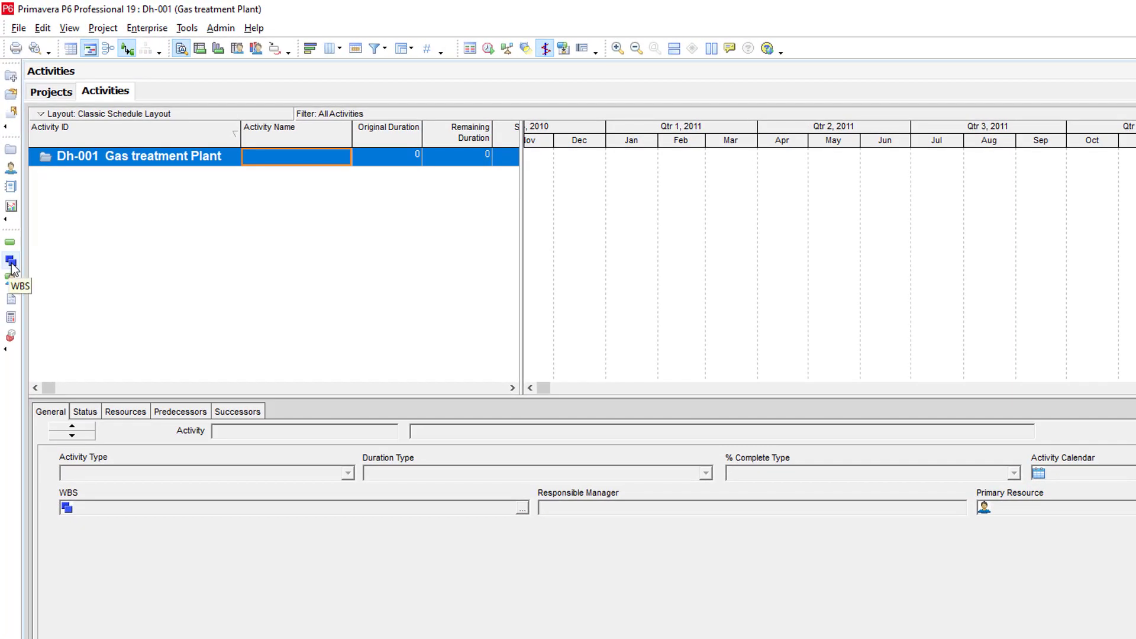
# - Go to the project's work breakdown structure and add a first WBS element under Dh-001
pyautogui.click(12, 266)
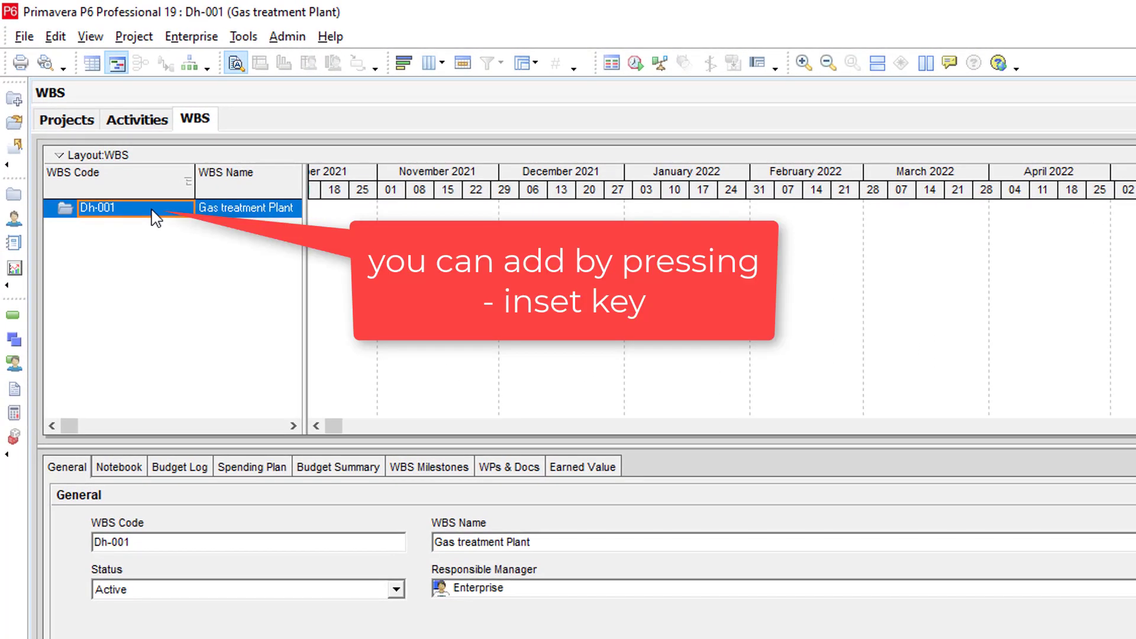
pyautogui.rightClick(115, 160)
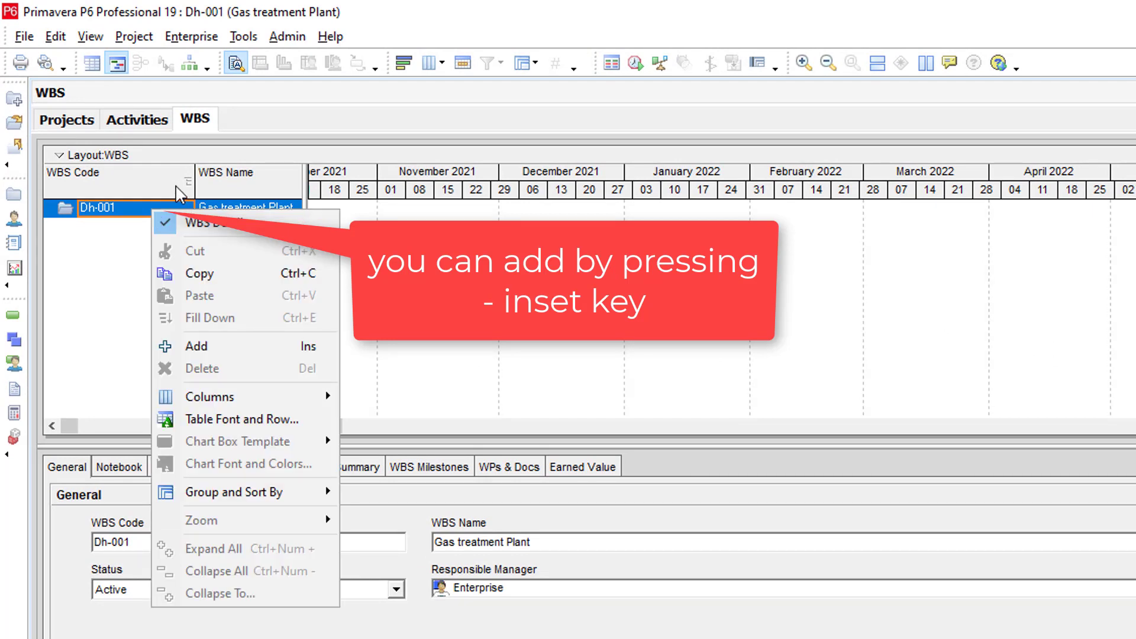
pyautogui.click(177, 192)
pyautogui.rightClick(160, 220)
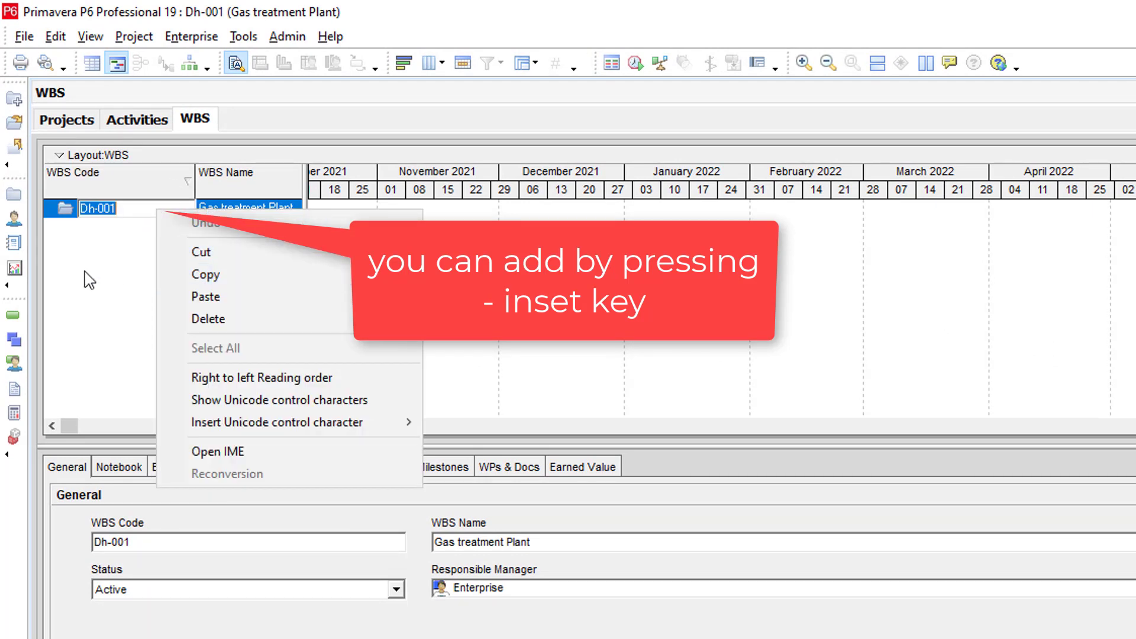
pyautogui.click(211, 221)
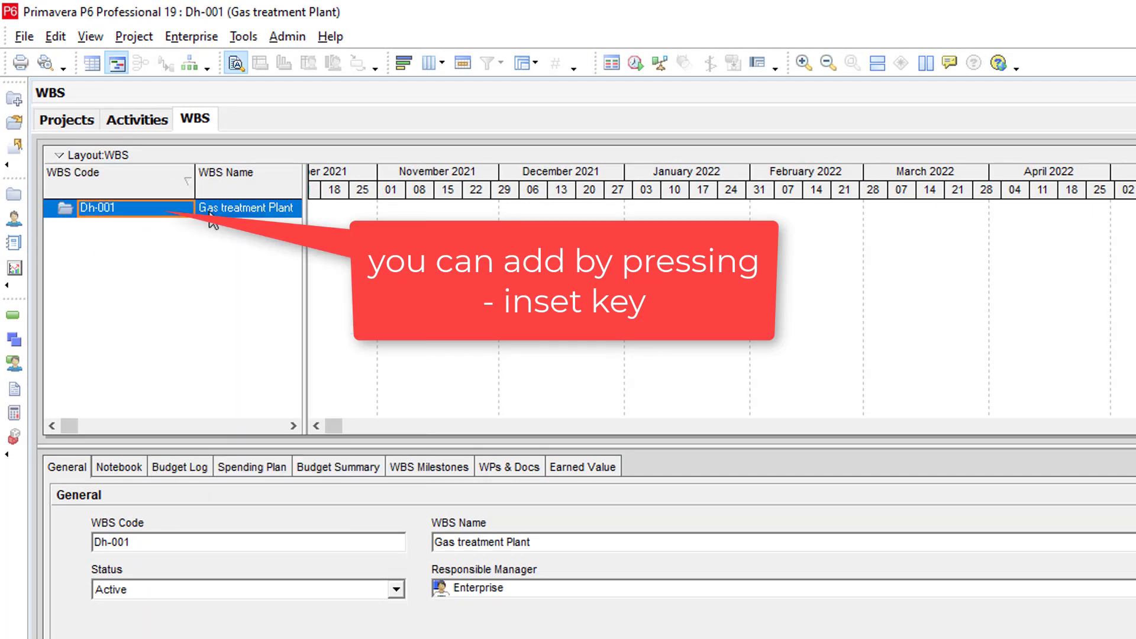
pyautogui.press('Insert')
# - Add four more WBS elements directly under Dh-001, keeping their default codes and names
pyautogui.click(177, 208)
pyautogui.rightClick(176, 210)
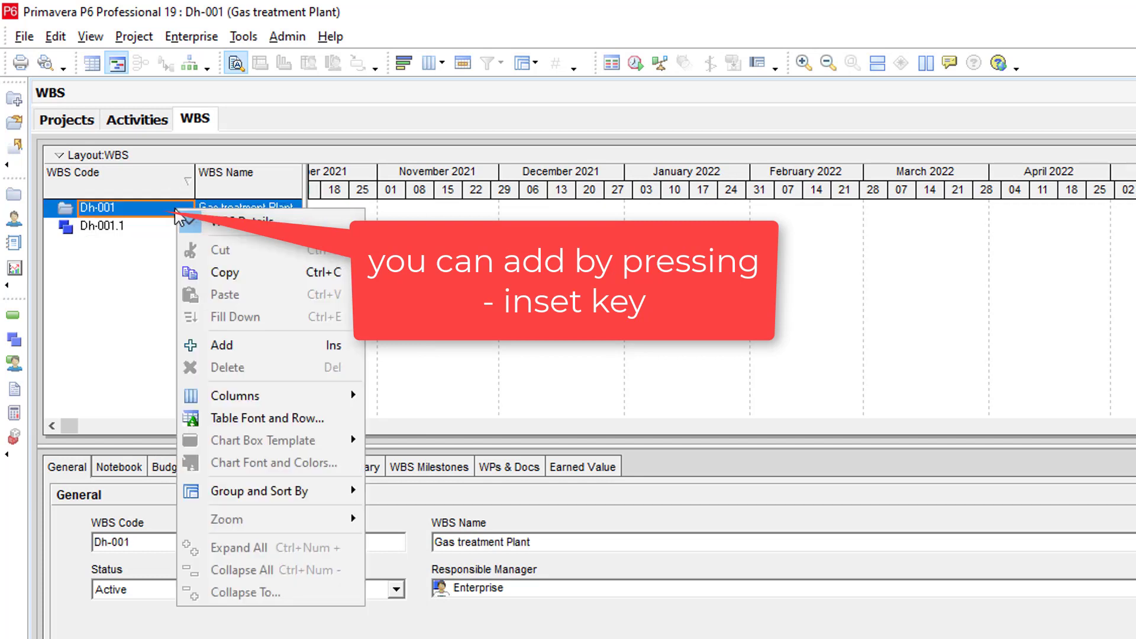
pyautogui.click(284, 346)
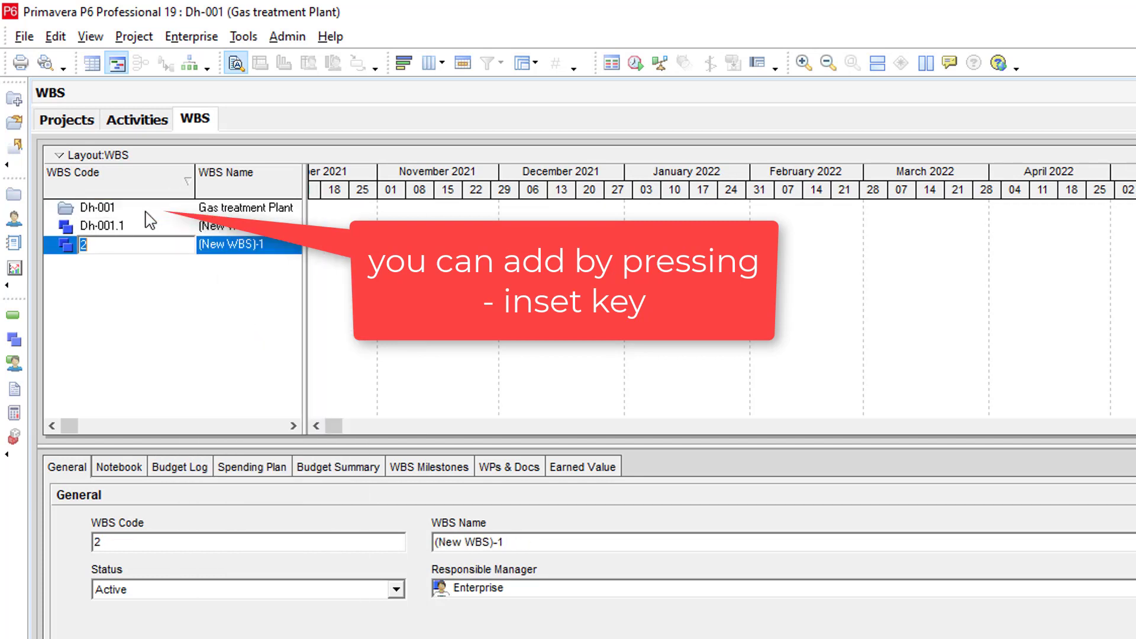
pyautogui.click(146, 212)
pyautogui.rightClick(146, 212)
pyautogui.click(286, 348)
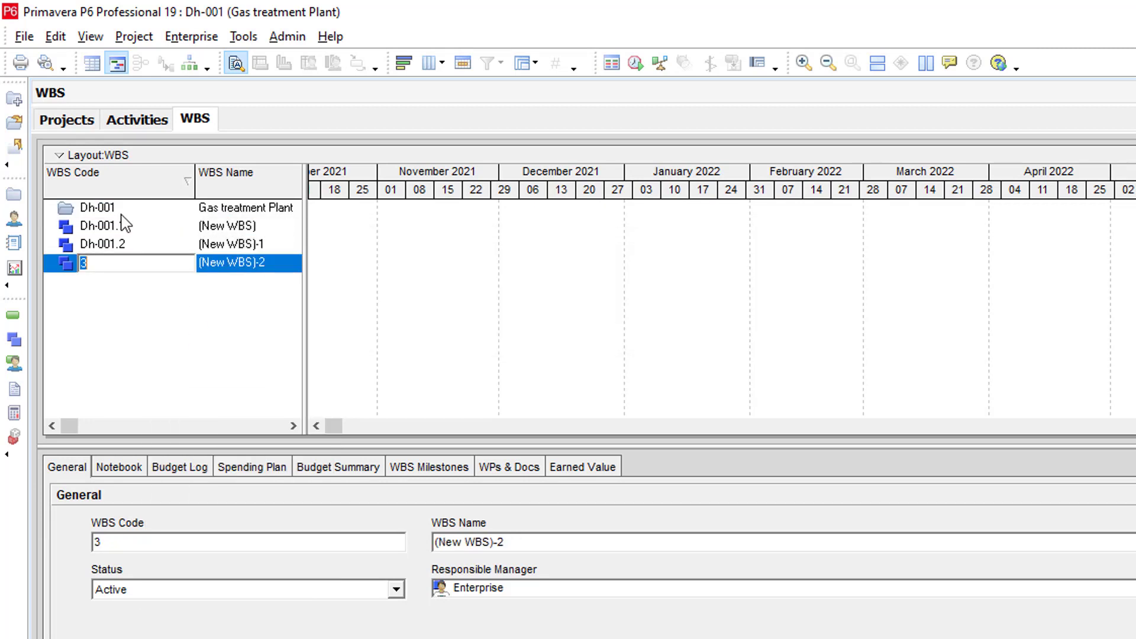
pyautogui.press('Return')
pyautogui.click(138, 212)
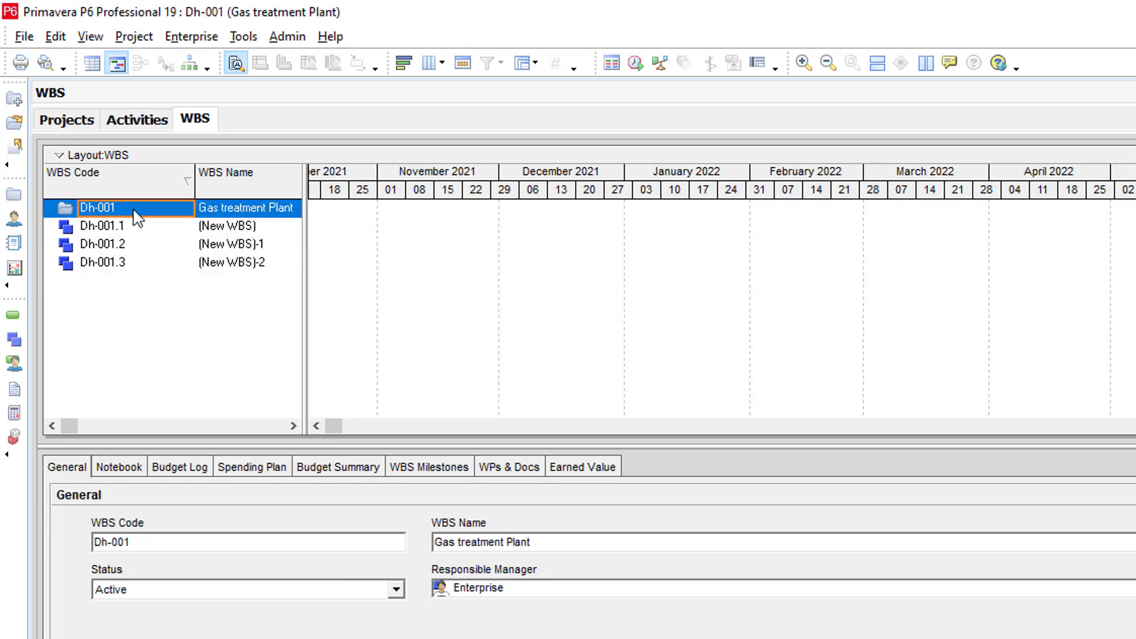
pyautogui.rightClick(134, 211)
pyautogui.click(256, 349)
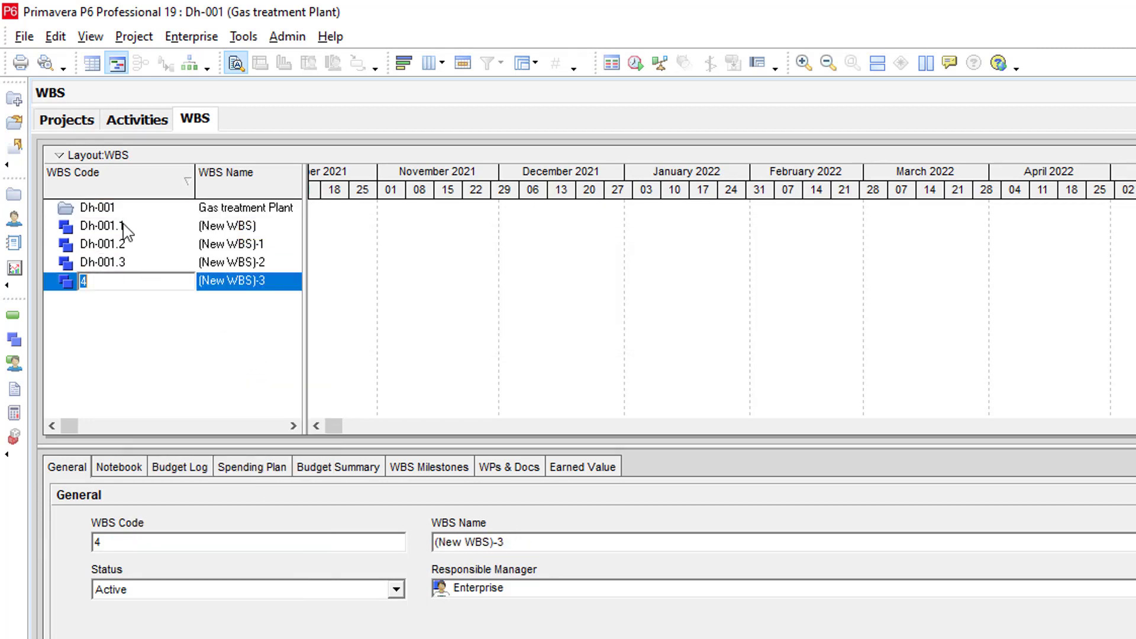
pyautogui.click(136, 210)
pyautogui.rightClick(137, 214)
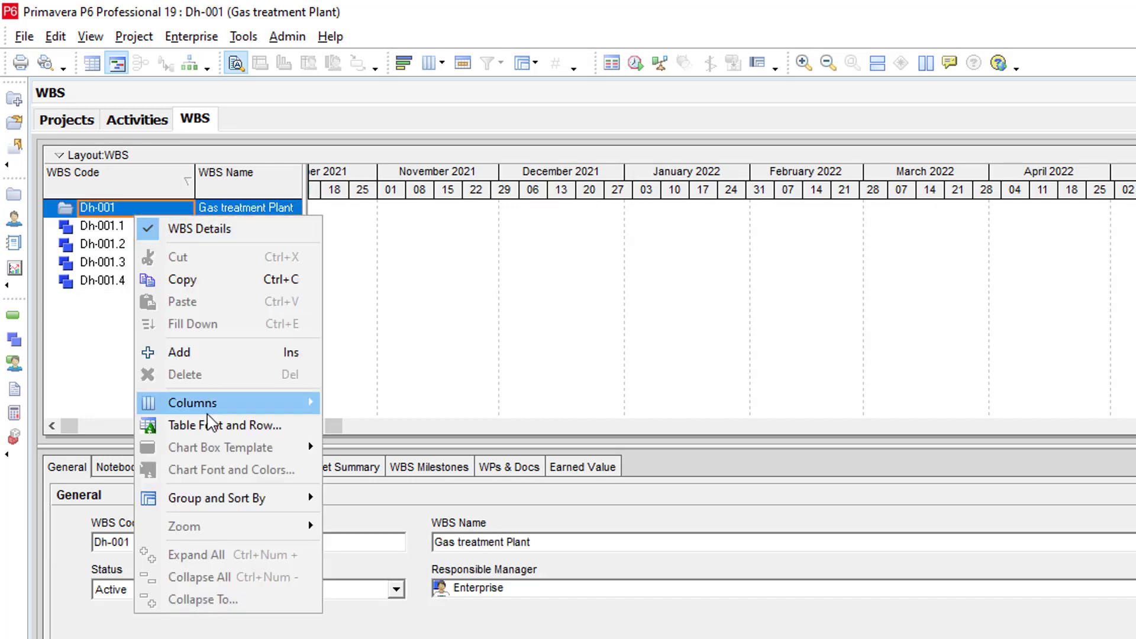
pyautogui.click(214, 353)
pyautogui.click(164, 298)
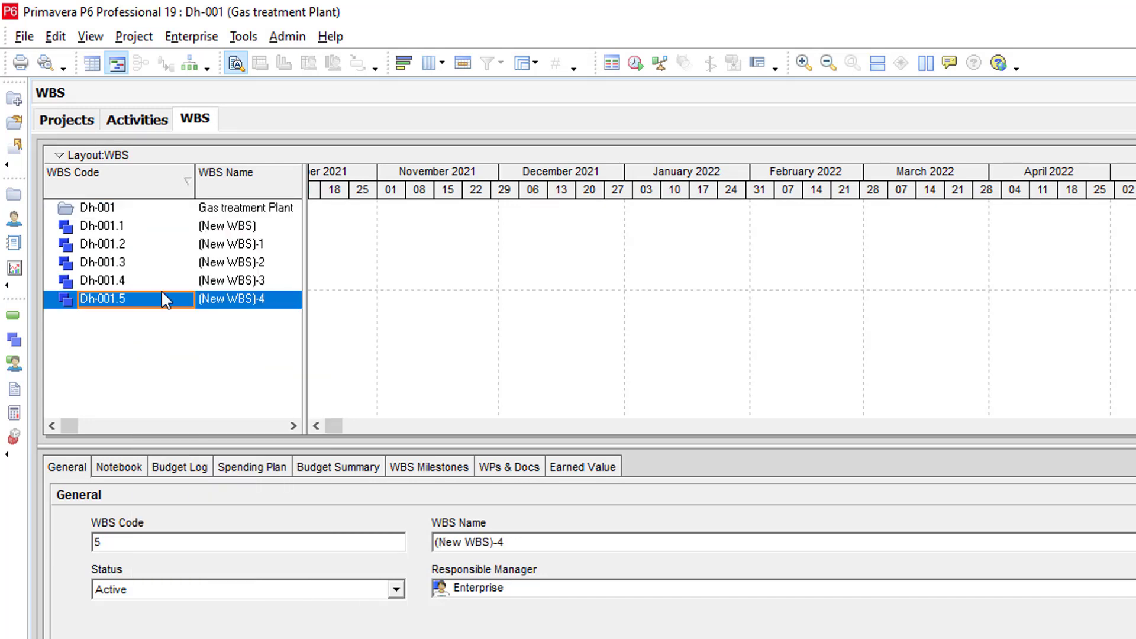
# - Rename the WBS element Dh-001.1 as "Conceptulization"
pyautogui.click(223, 226)
pyautogui.click(223, 227)
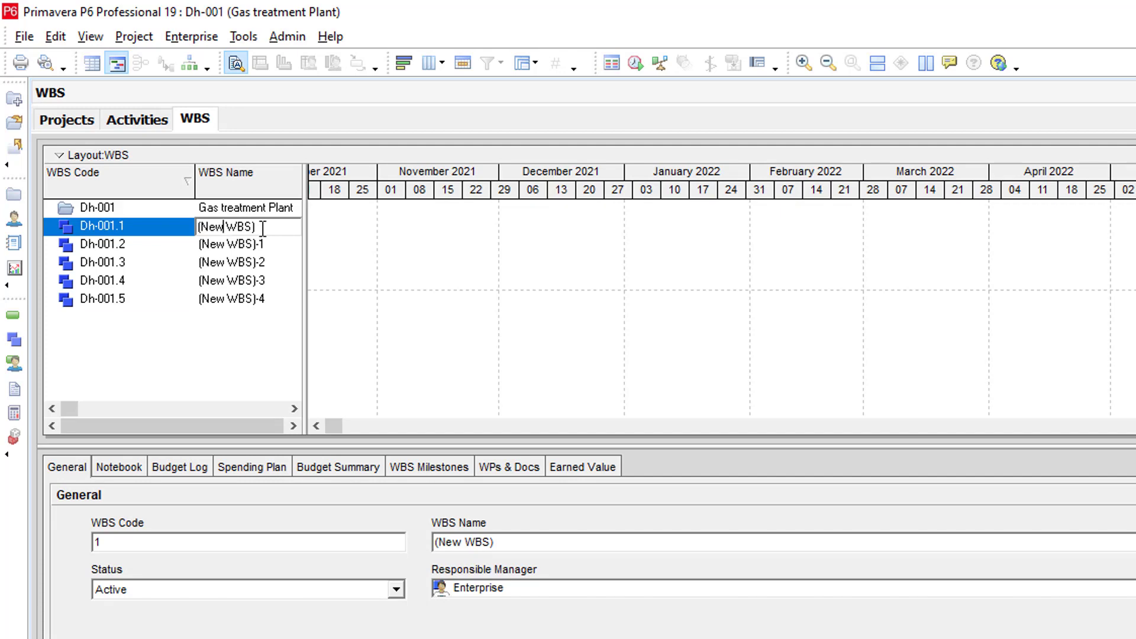
pyautogui.press('BackSpace')
pyautogui.press('BackSpace')
pyautogui.press('BackSpace')
pyautogui.press('BackSpace')
pyautogui.press('BackSpace')
pyautogui.press('BackSpace')
pyautogui.press('BackSpace')
pyautogui.press('BackSpace')
pyautogui.write('Conceptulization')
pyautogui.press('Return')
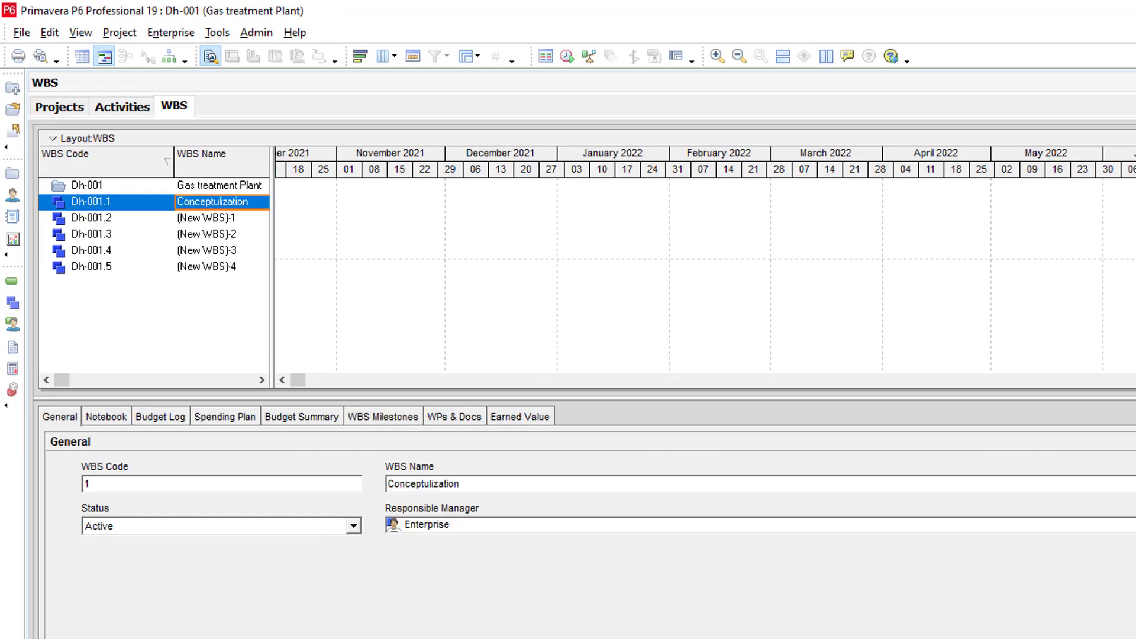
# - Rename the WBS element Dh-001.2 as "Detail Engineering"
pyautogui.press('Down')
pyautogui.write('Detail')
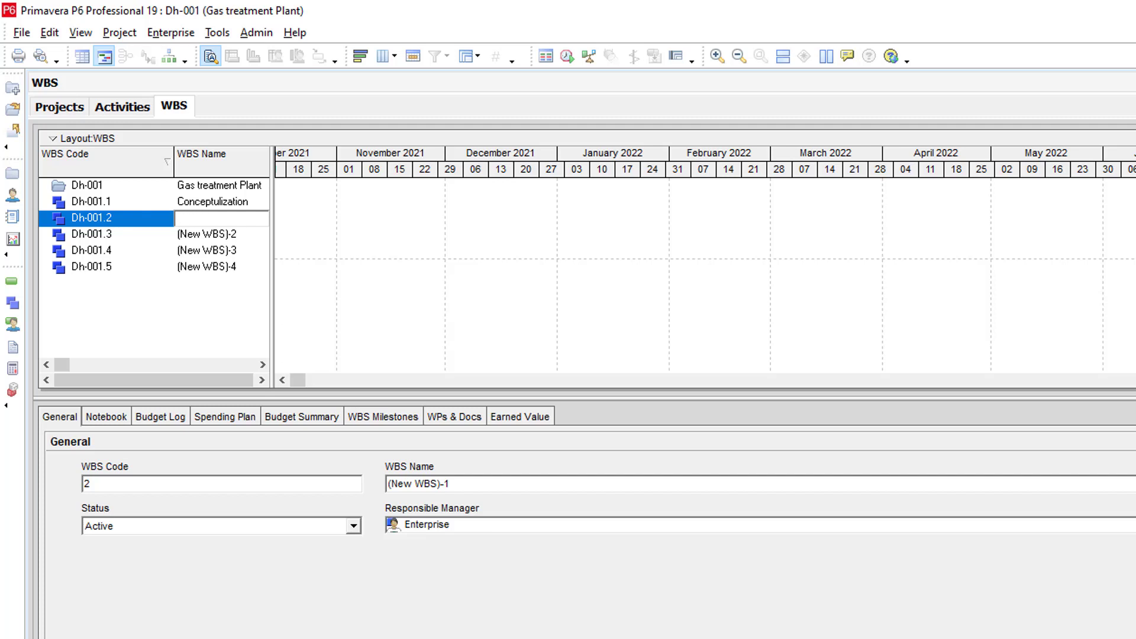
pyautogui.write(' Engineering')
pyautogui.press('Return')
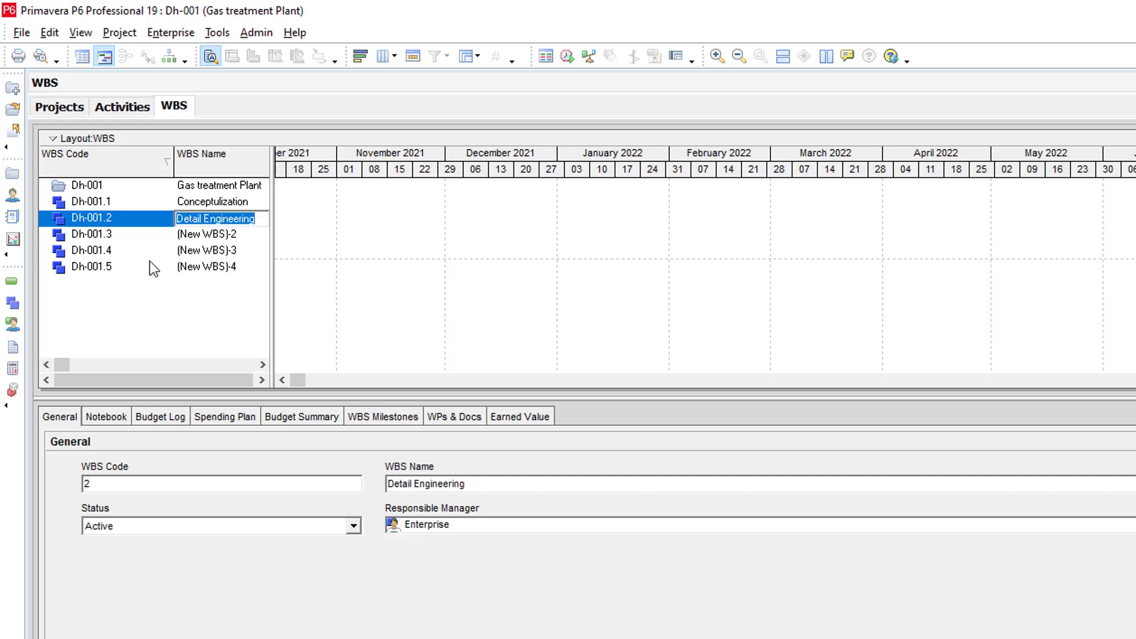
# - Rename the WBS element Dh-001.3 as "Procurment" and Dh-001.4 as "Construnction"
pyautogui.click(207, 235)
pyautogui.write('Procument')
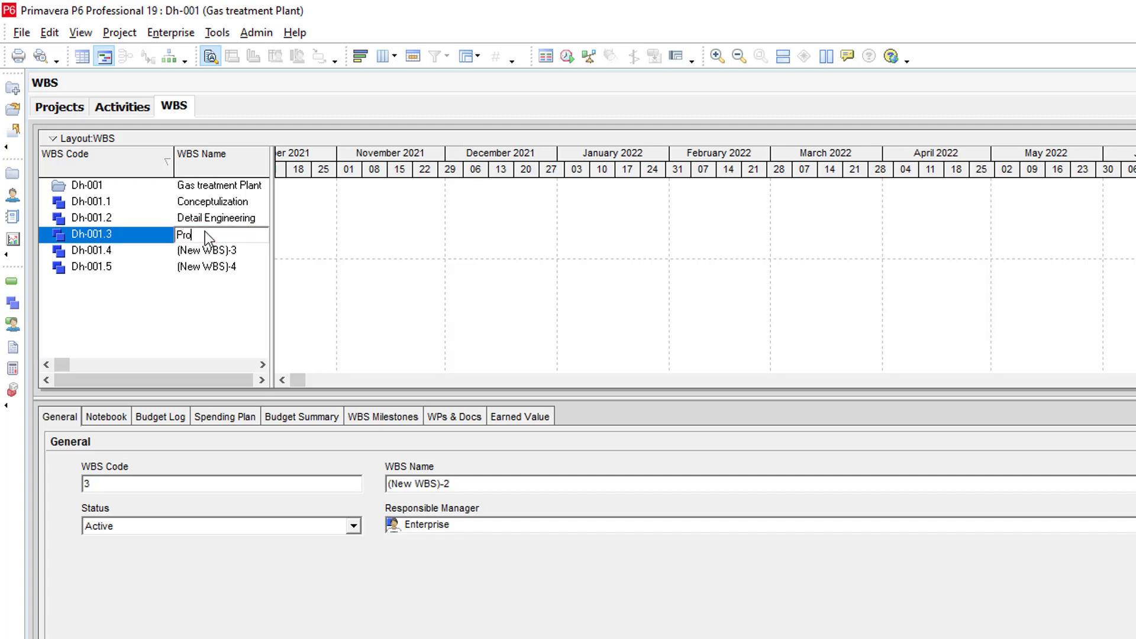
pyautogui.press('Return')
pyautogui.press('Down')
pyautogui.click(238, 249)
pyautogui.write('Construnction')
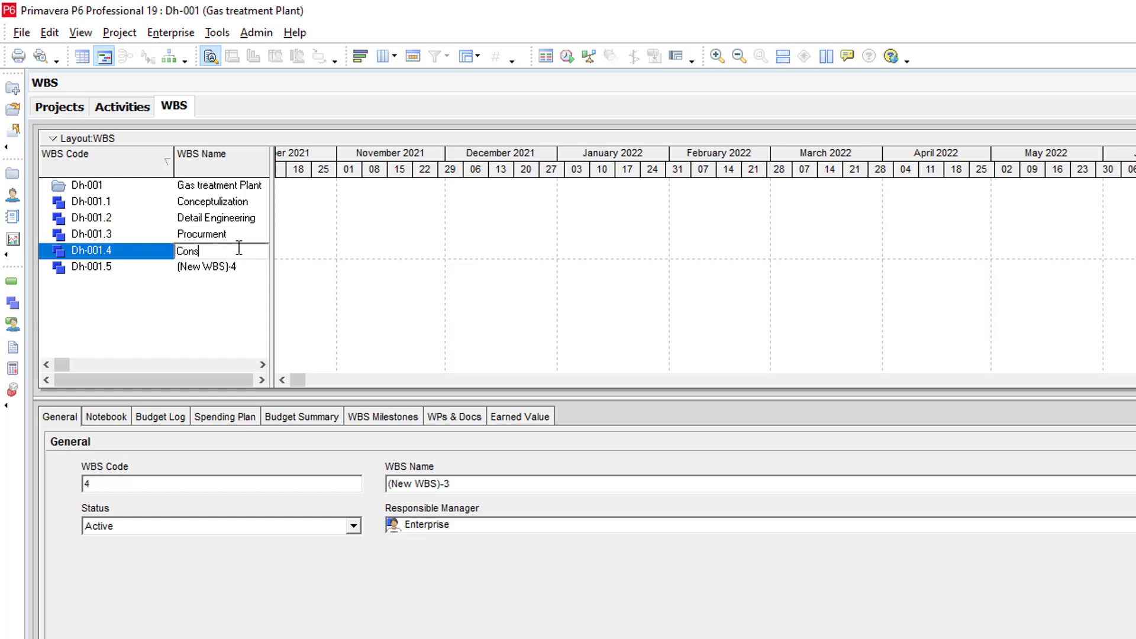
pyautogui.press('Return')
# - Rename the WBS element Dh-001.5 as "Site Installation"
pyautogui.press('Down')
pyautogui.click(218, 264)
pyautogui.write('Site Installation')
pyautogui.press('Return')
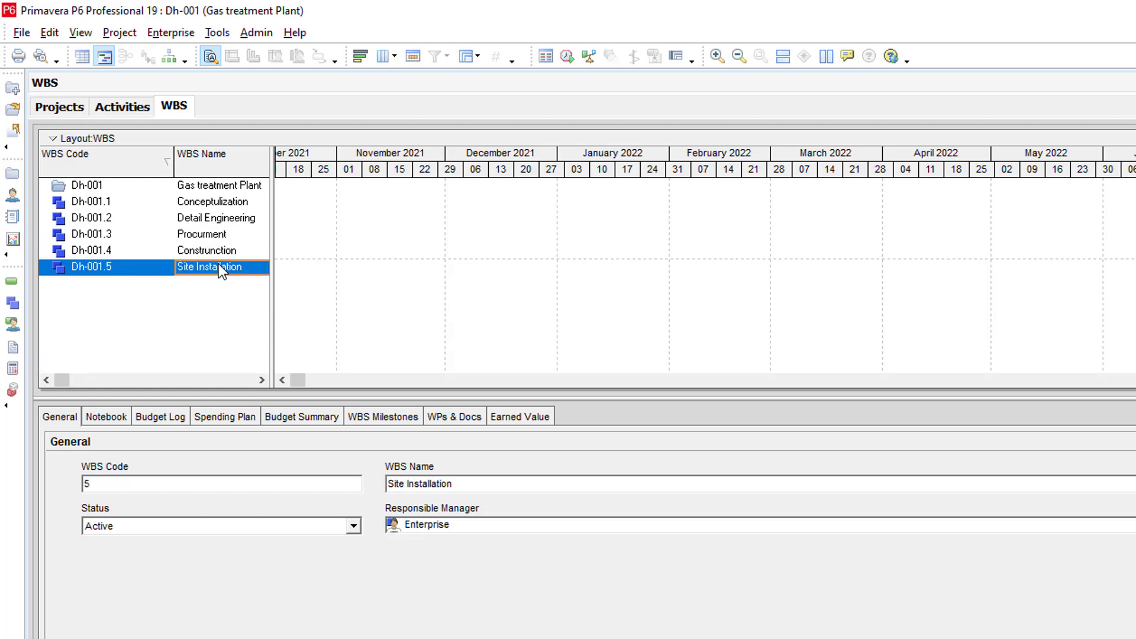
# - Add a WBS element named "Civil" under Site Installation
pyautogui.press('Insert')
pyautogui.click(250, 282)
pyautogui.write('Civil')
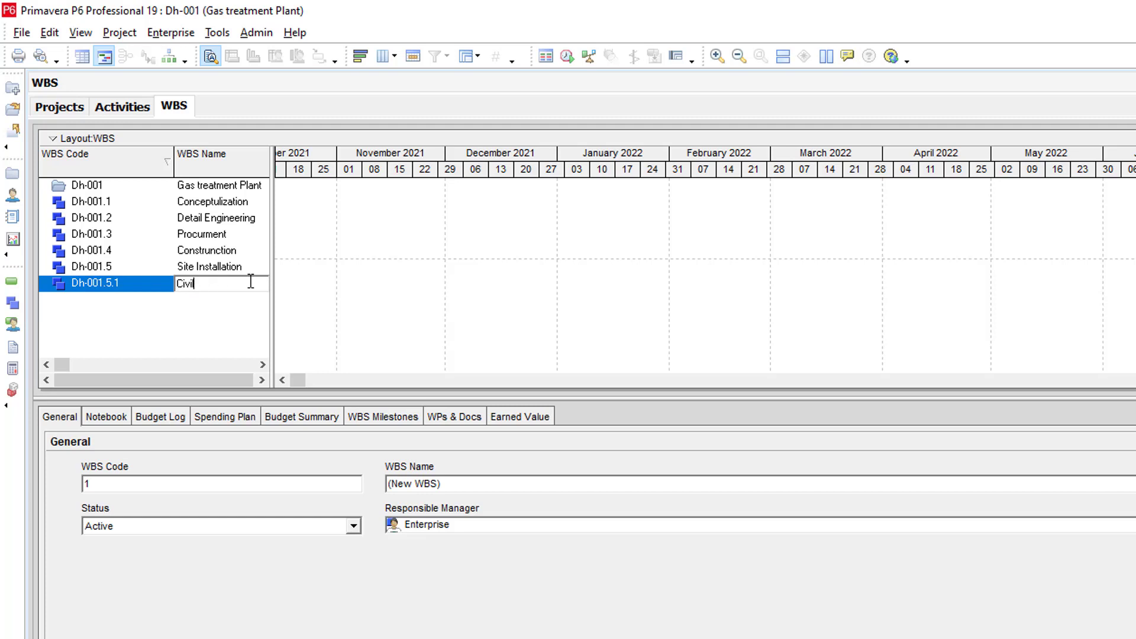
pyautogui.press('Return')
# - Add a second WBS element under Site Installation and name it "Mechanical"
pyautogui.rightClick(182, 265)
pyautogui.click(225, 388)
pyautogui.click(245, 299)
pyautogui.write('Mechanical')
pyautogui.press('Return')
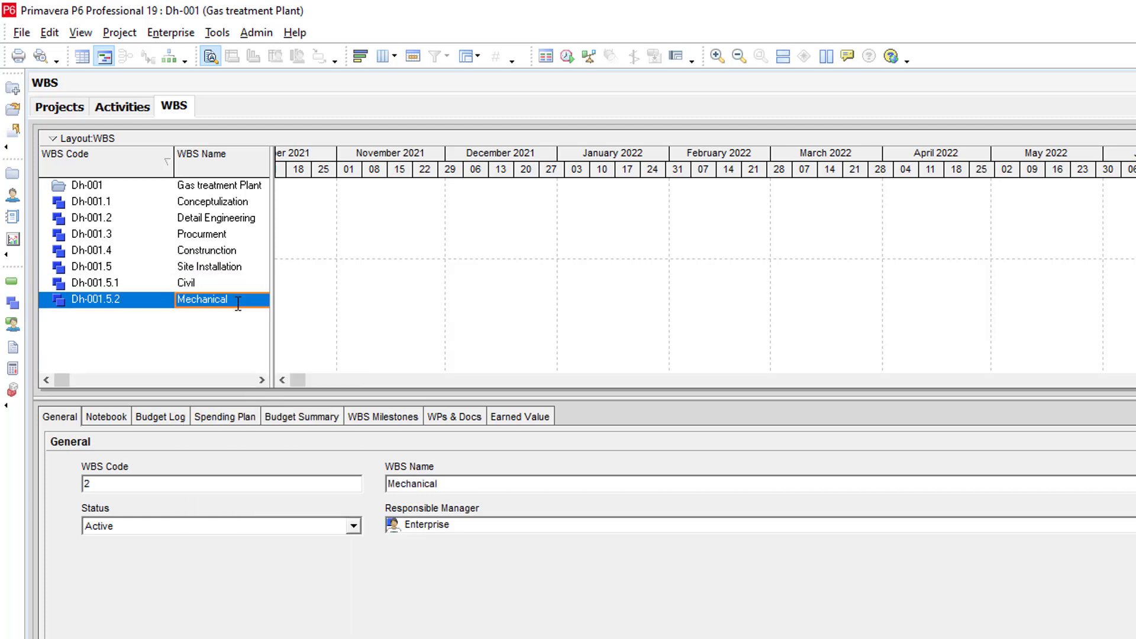
# - Add a third WBS element under Site Installation and name it "Instrument`"
pyautogui.rightClick(219, 261)
pyautogui.click(307, 385)
pyautogui.press('BackSpace')
pyautogui.press('Return')
pyautogui.click(870, 528)
pyautogui.click(249, 316)
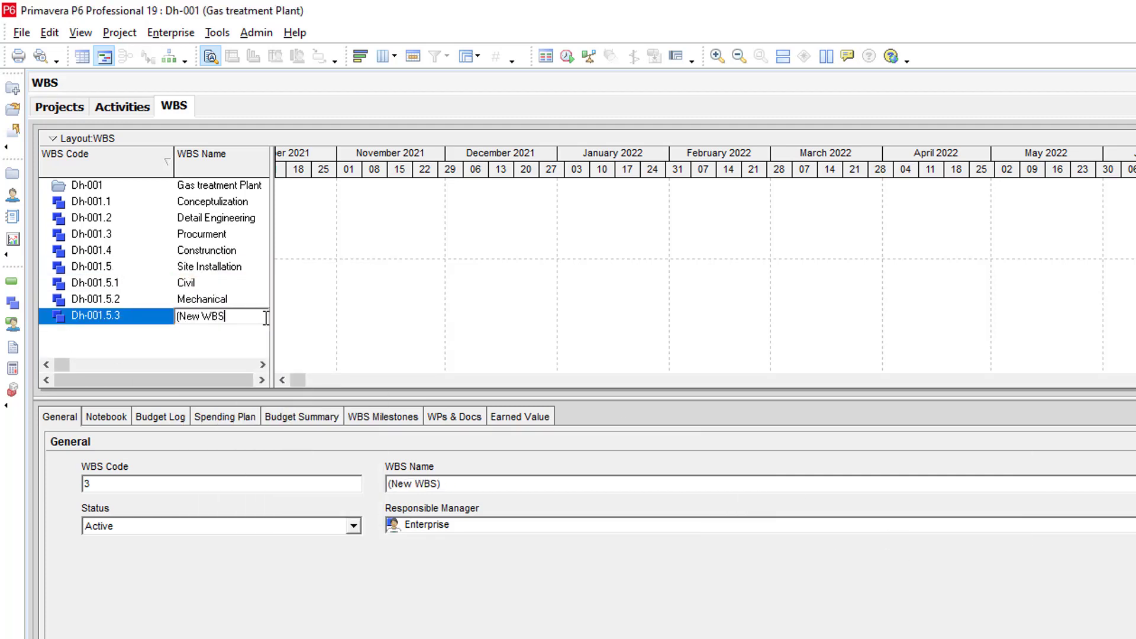
pyautogui.write('Instrument`')
pyautogui.press('Return')
# - Add a WBS element named "Electrical" under the Instrument` element
pyautogui.press('Insert')
pyautogui.click(246, 332)
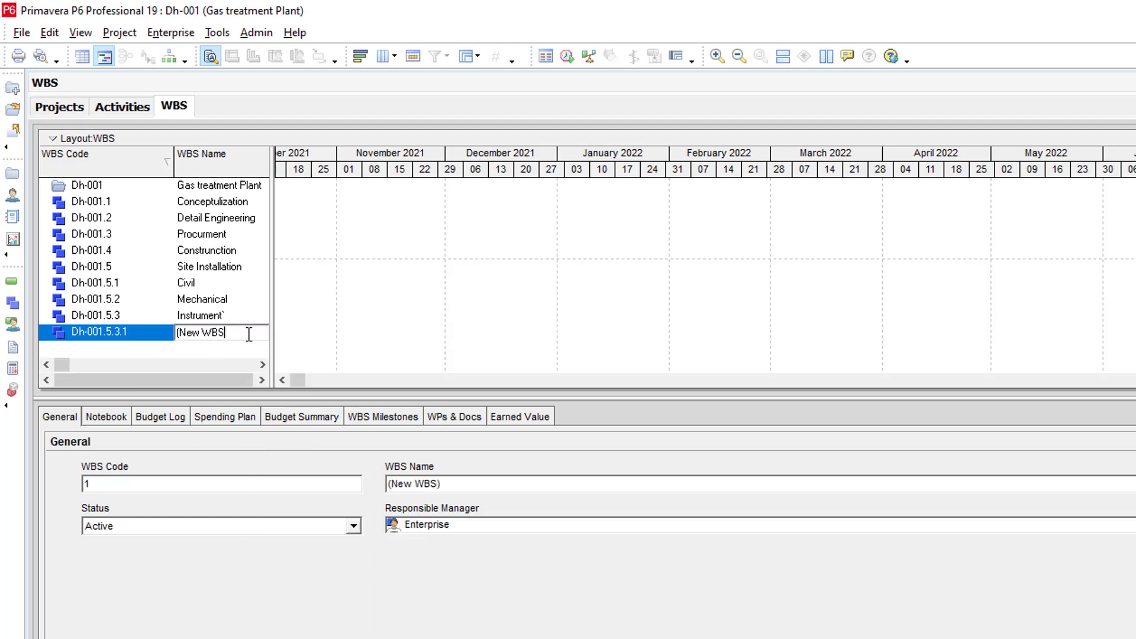
pyautogui.write('Electrical')
pyautogui.press('Return')
# - Add a WBS element named "Commissioning" under Site Installation, keeping its default code
pyautogui.rightClick(187, 266)
pyautogui.click(250, 389)
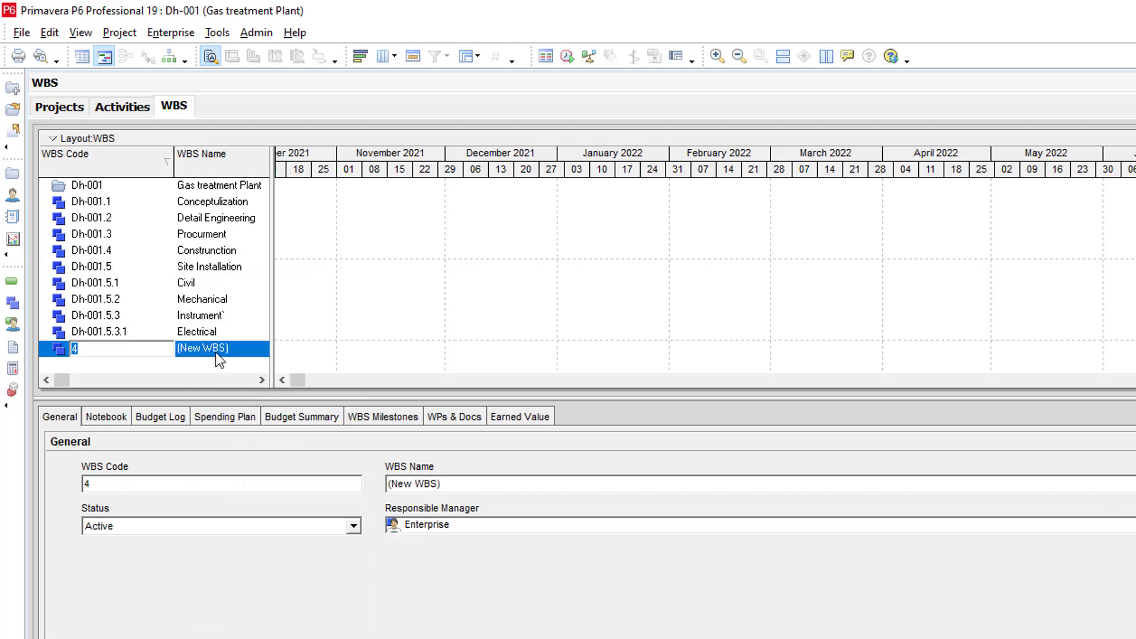
pyautogui.click(244, 349)
pyautogui.write('Commissioning')
pyautogui.press('Return')
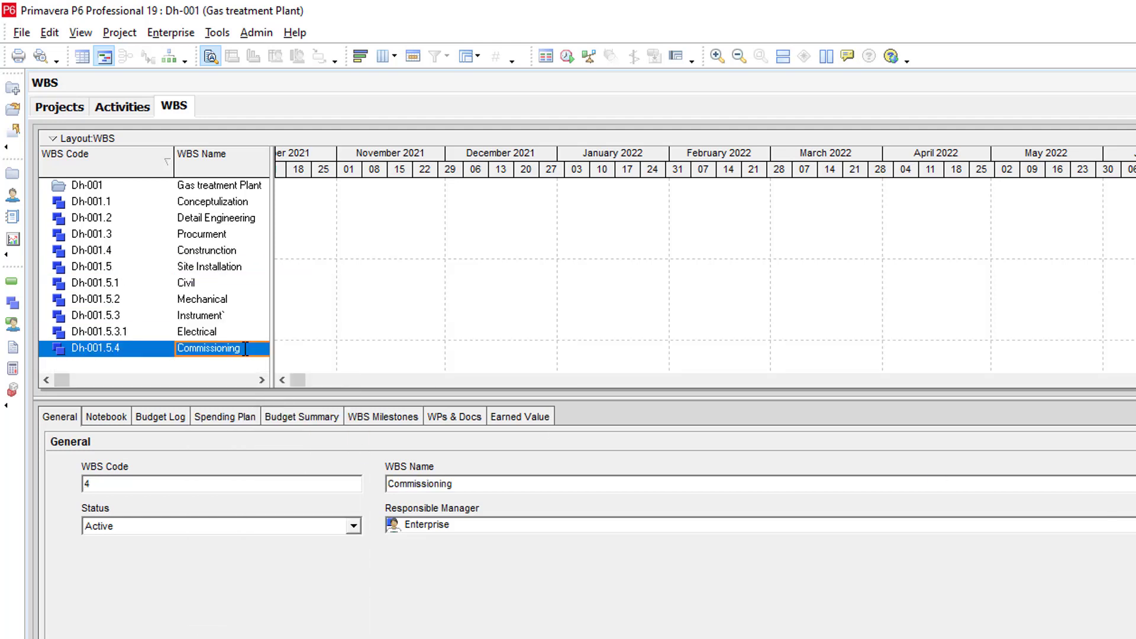
# - Add a new WBS element directly under the Dh-001 Gas treatment Plant node
pyautogui.rightClick(227, 349)
pyautogui.click(201, 188)
pyautogui.rightClick(303, 185)
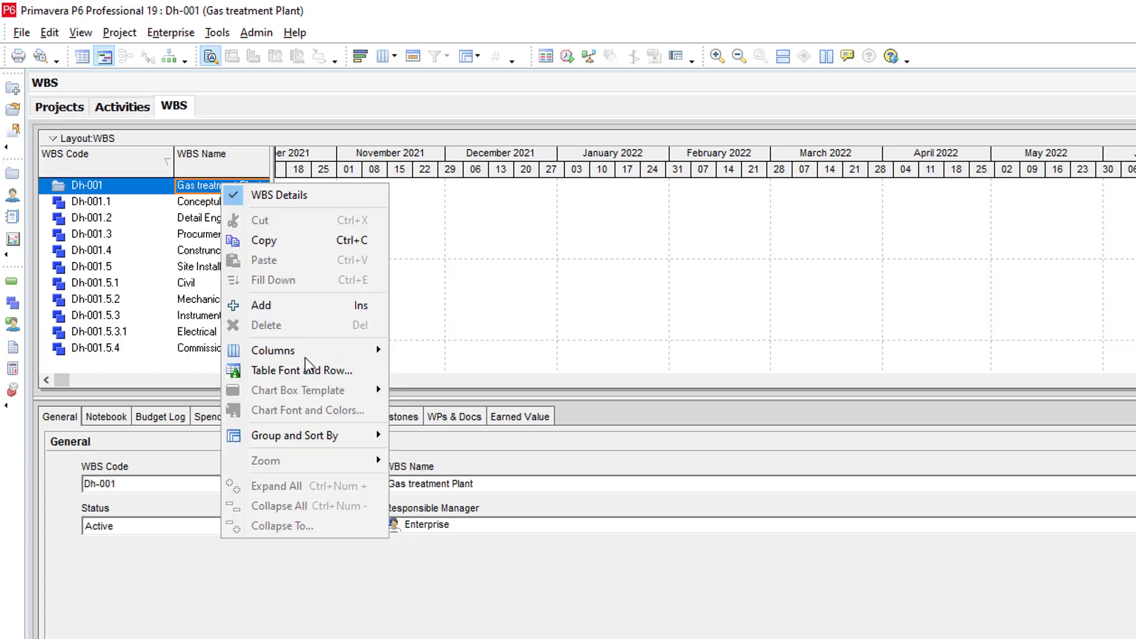
pyautogui.click(332, 304)
# - Delete the Commissioning WBS element located under Site Installation
pyautogui.click(216, 331)
pyautogui.press('Delete')
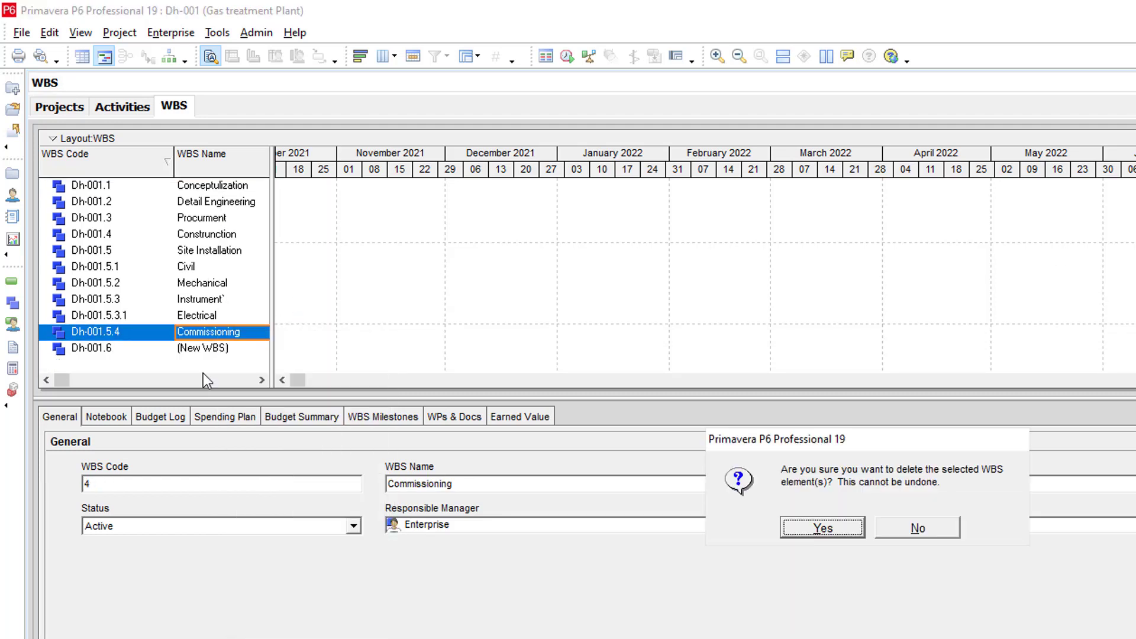
pyautogui.press('Return')
# - Rename the new WBS element directly under Dh-001 as "Commissioning"
pyautogui.click(235, 348)
pyautogui.write('Commissioning')
pyautogui.press('Return')
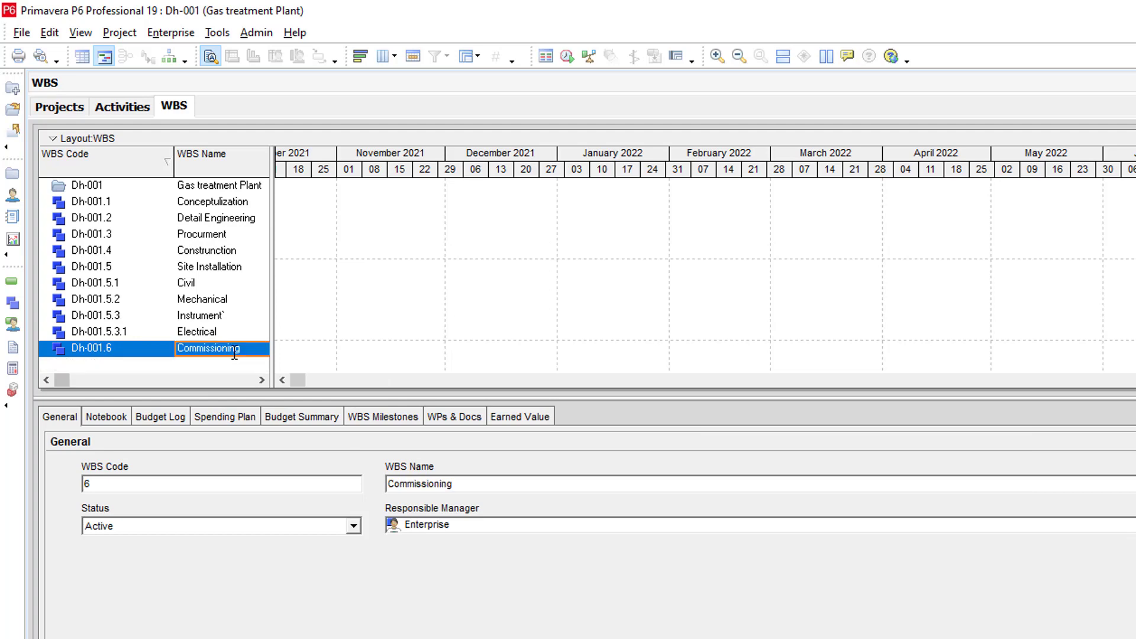
# - Add another WBS element directly under Dh-001 and name it "handover"
pyautogui.click(207, 185)
pyautogui.press('Print')
pyautogui.press('Escape')
pyautogui.press('Insert')
pyautogui.click(242, 349)
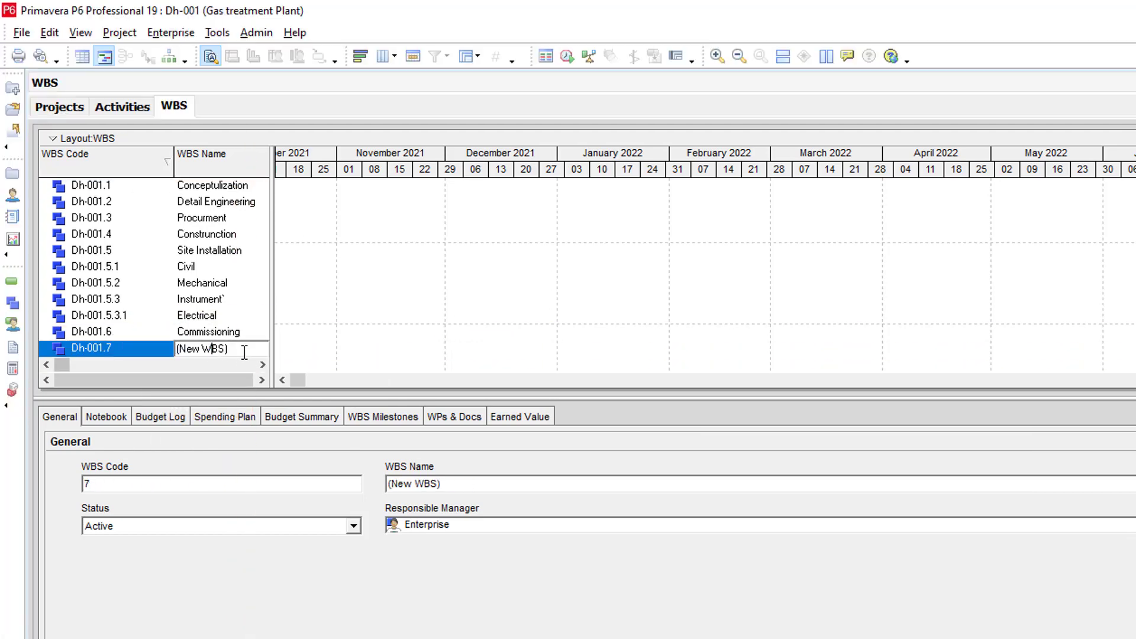
pyautogui.press('BackSpace')
pyautogui.write('handover')
pyautogui.press('Return')
pyautogui.click(201, 282)
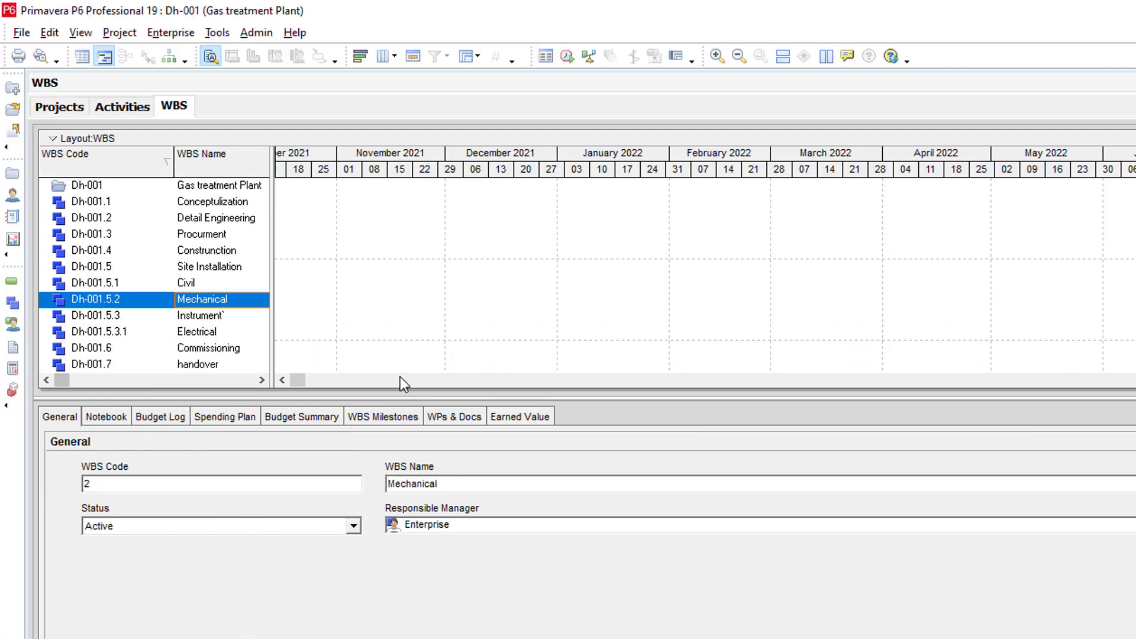
# - Go to the project's activities and add three activities under Dh-001.1 Conceptulization, keeping their default IDs and names
pyautogui.click(127, 106)
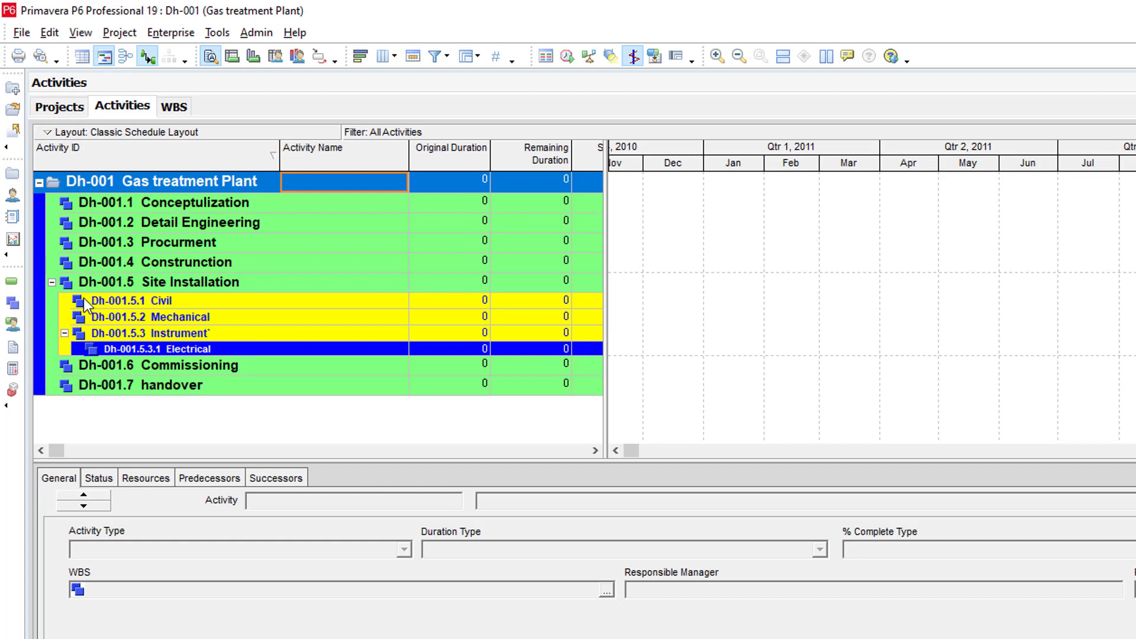
pyautogui.click(286, 204)
pyautogui.click(218, 206)
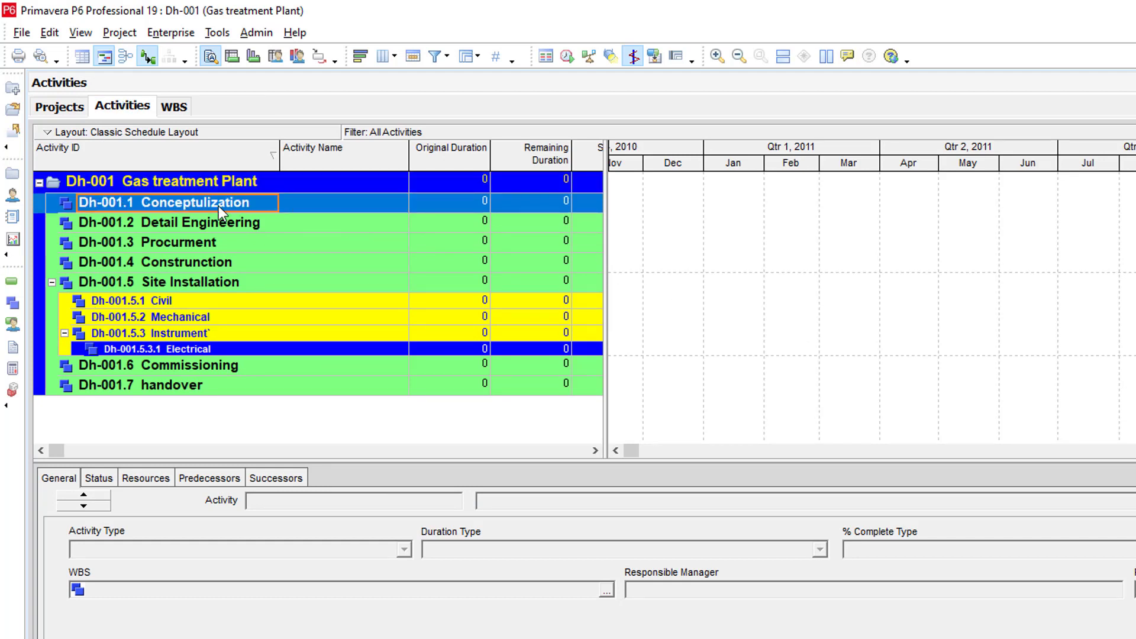
pyautogui.rightClick(218, 205)
pyautogui.click(296, 326)
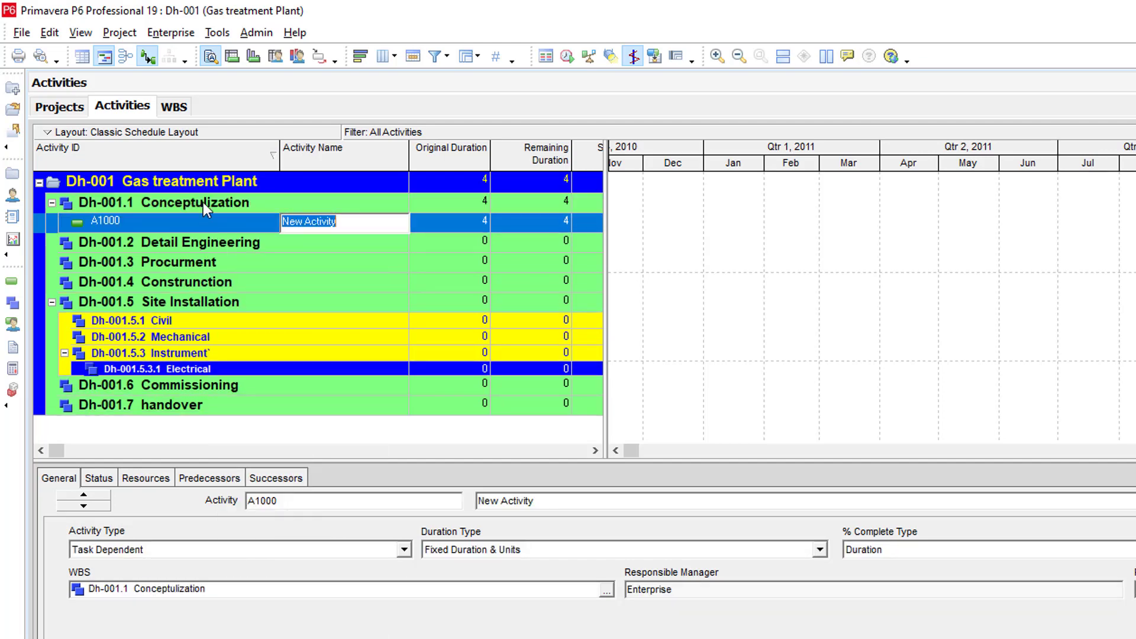
pyautogui.rightClick(203, 202)
pyautogui.click(279, 329)
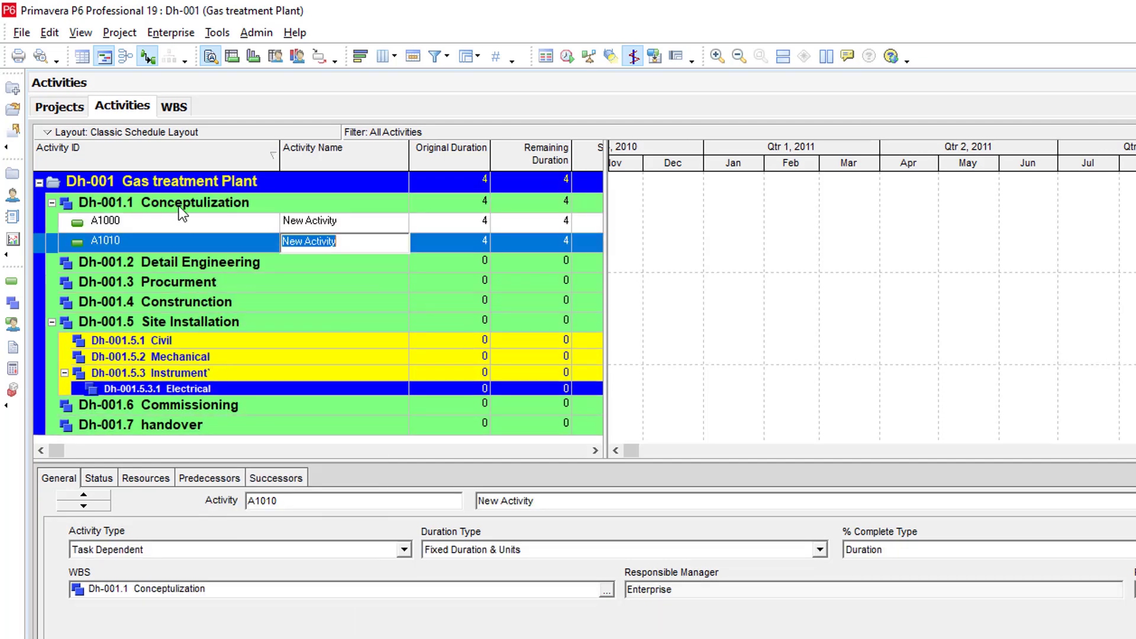
pyautogui.rightClick(198, 204)
pyautogui.click(256, 324)
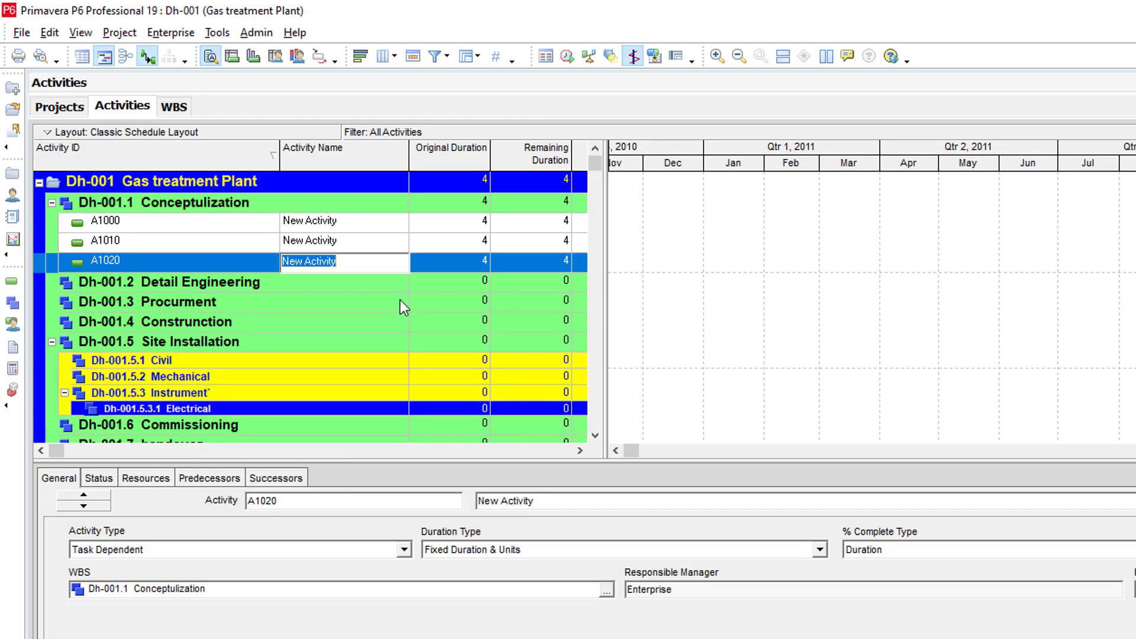
# - Add two activities under Dh-001.2 Detail Engineering, keeping their default IDs and names
pyautogui.rightClick(249, 284)
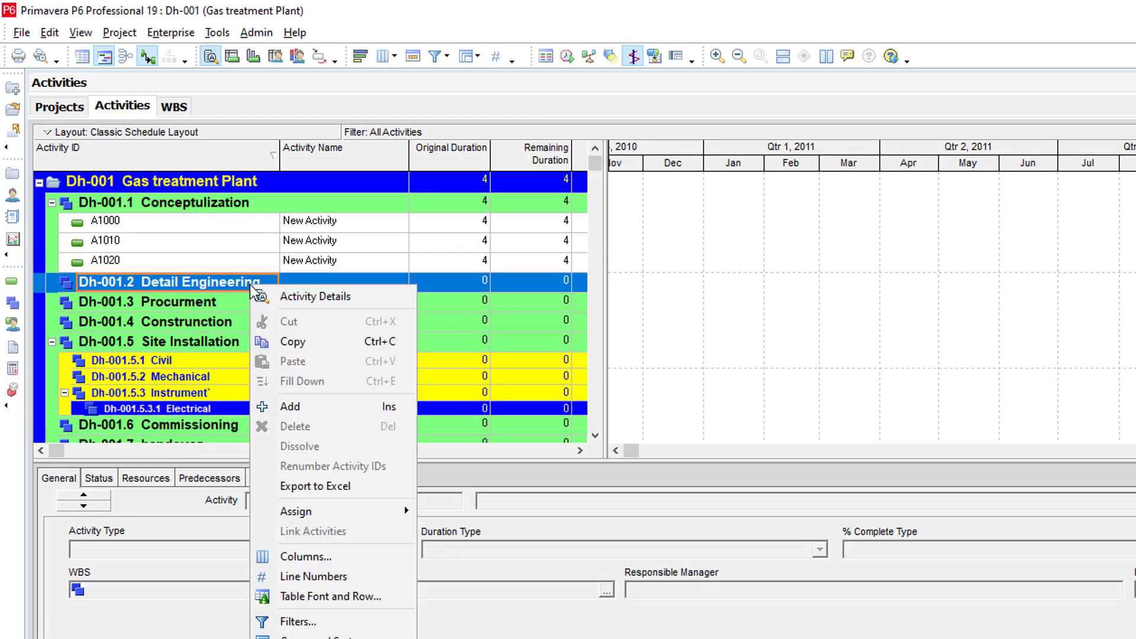
pyautogui.click(316, 403)
pyautogui.rightClick(200, 278)
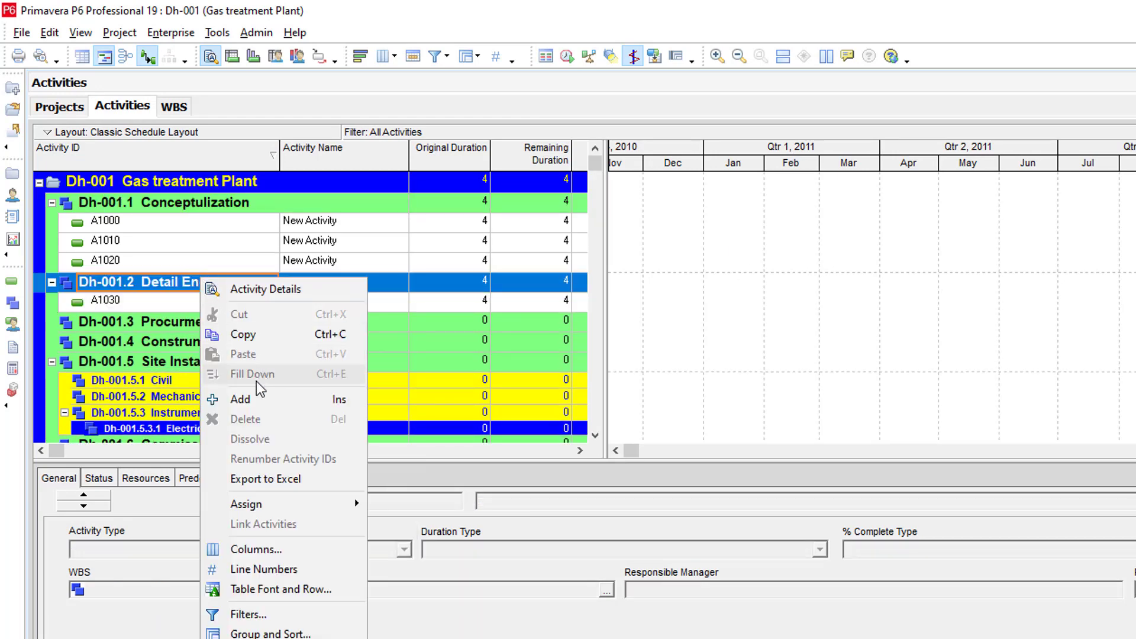
pyautogui.click(249, 399)
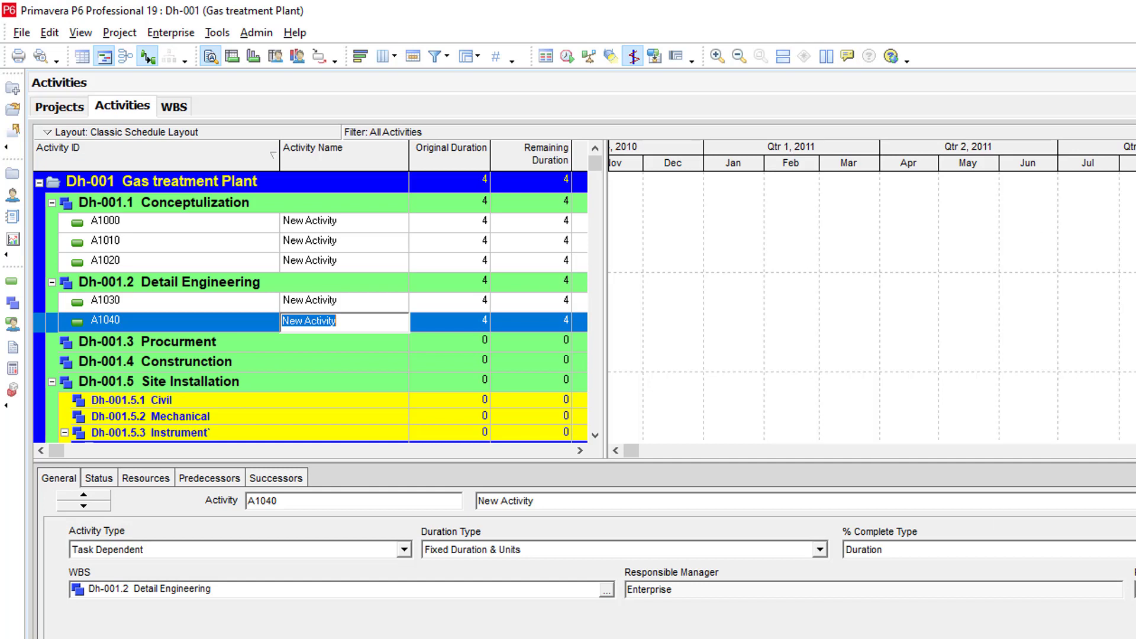
# - Add three activities under Dh-001.3 Procurment, keeping their default IDs and names
pyautogui.click(333, 343)
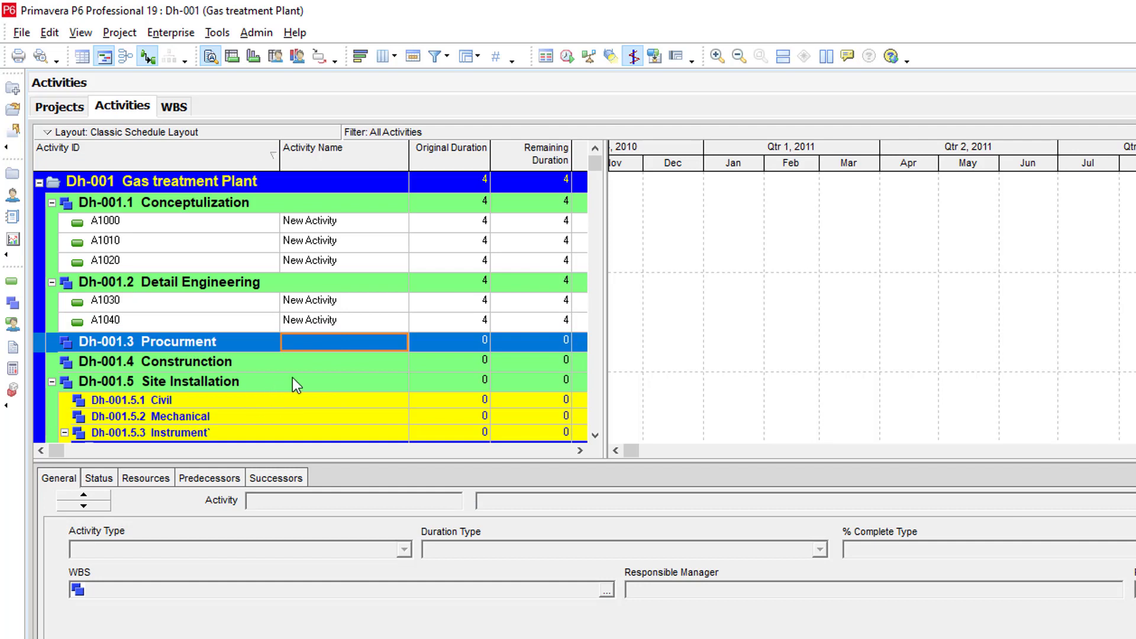
pyautogui.click(255, 362)
pyautogui.click(217, 349)
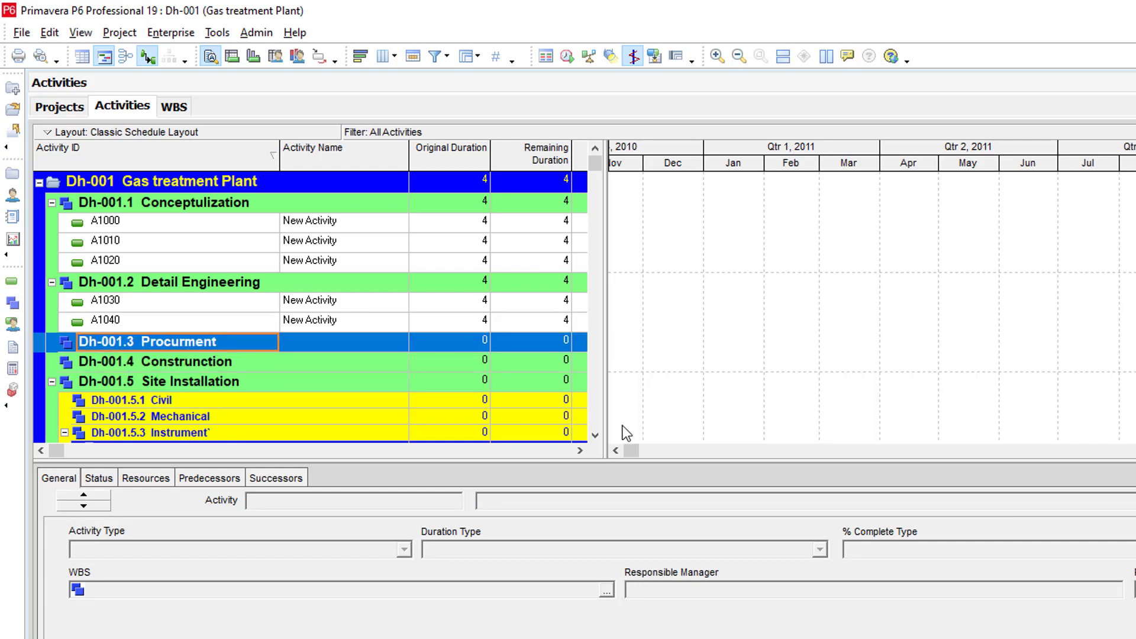
pyautogui.press('Insert')
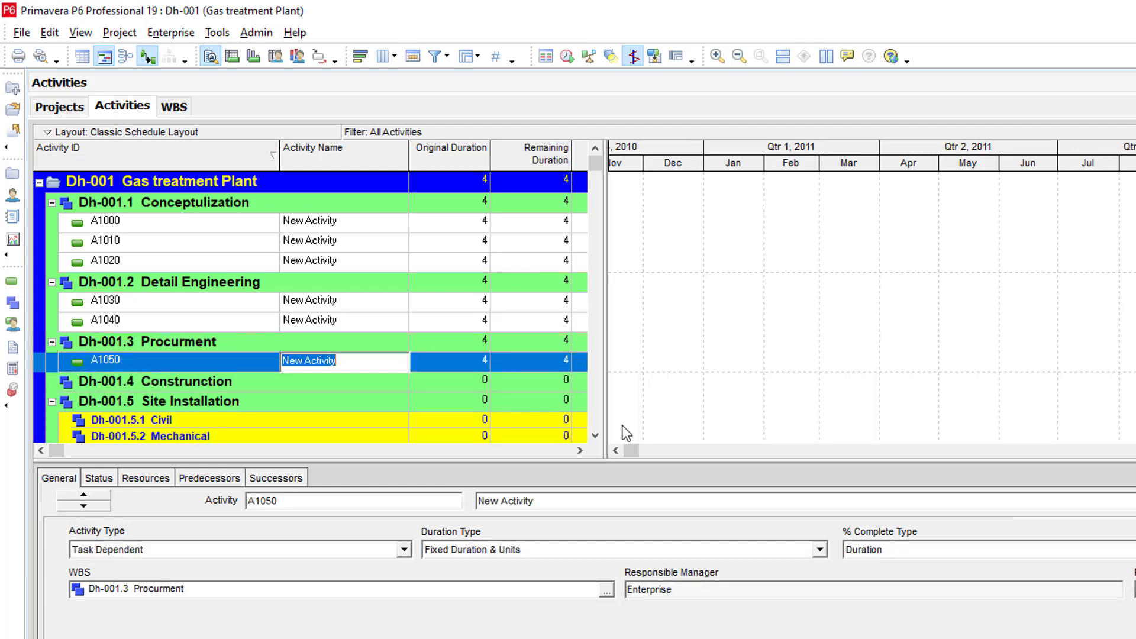
pyautogui.click(173, 362)
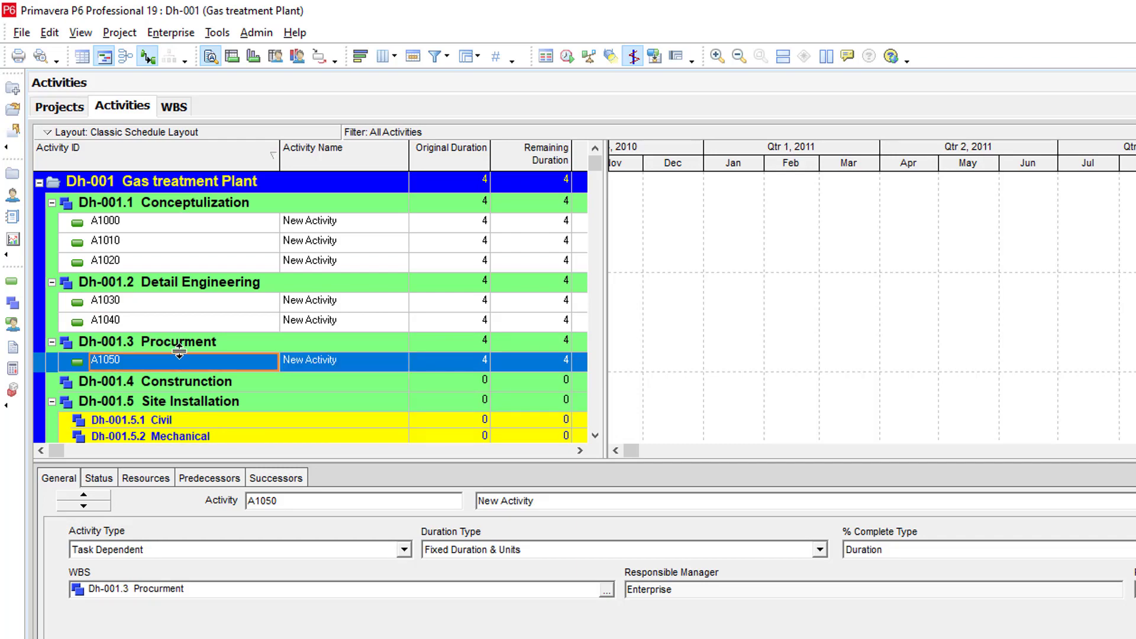
pyautogui.click(178, 340)
pyautogui.press('Insert')
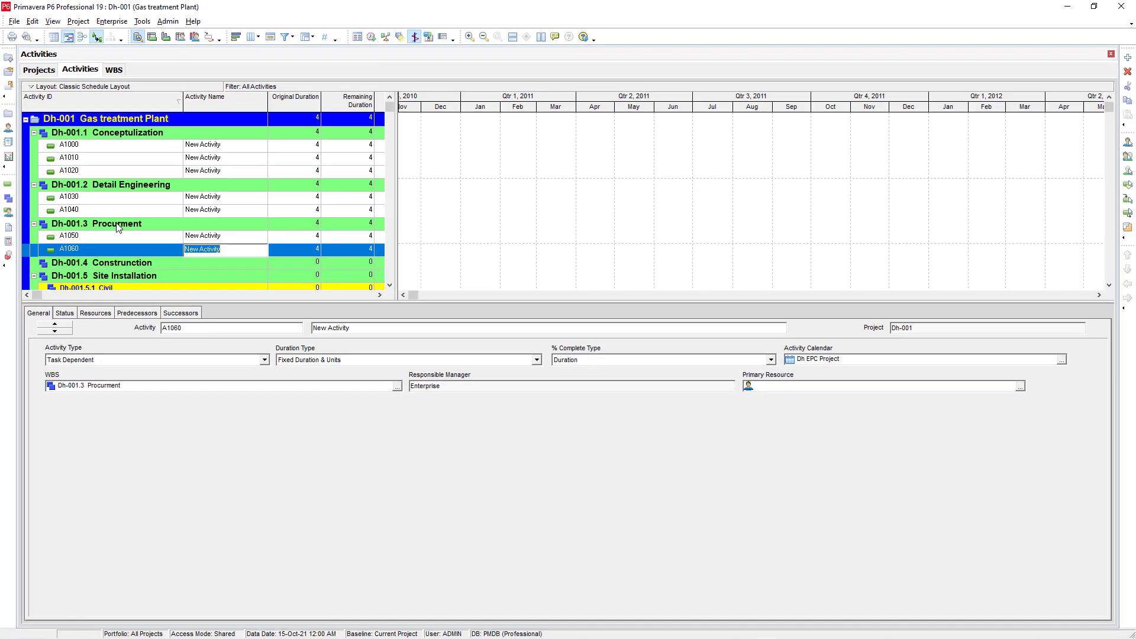
pyautogui.press('End')
pyautogui.click(137, 252)
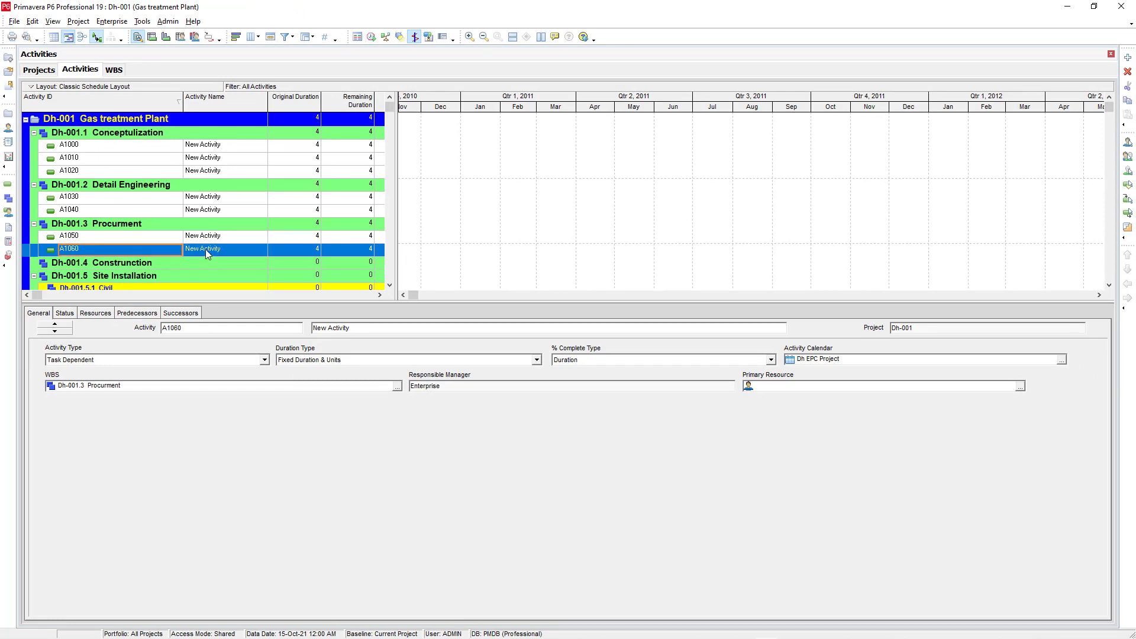
pyautogui.press('Insert')
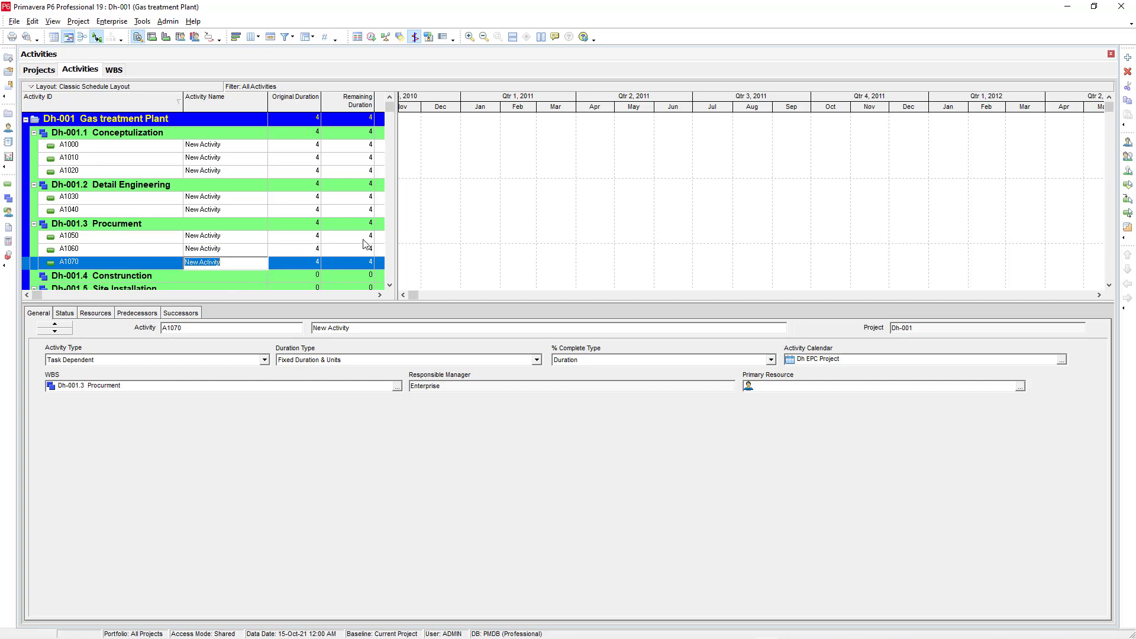
pyautogui.press('Return')
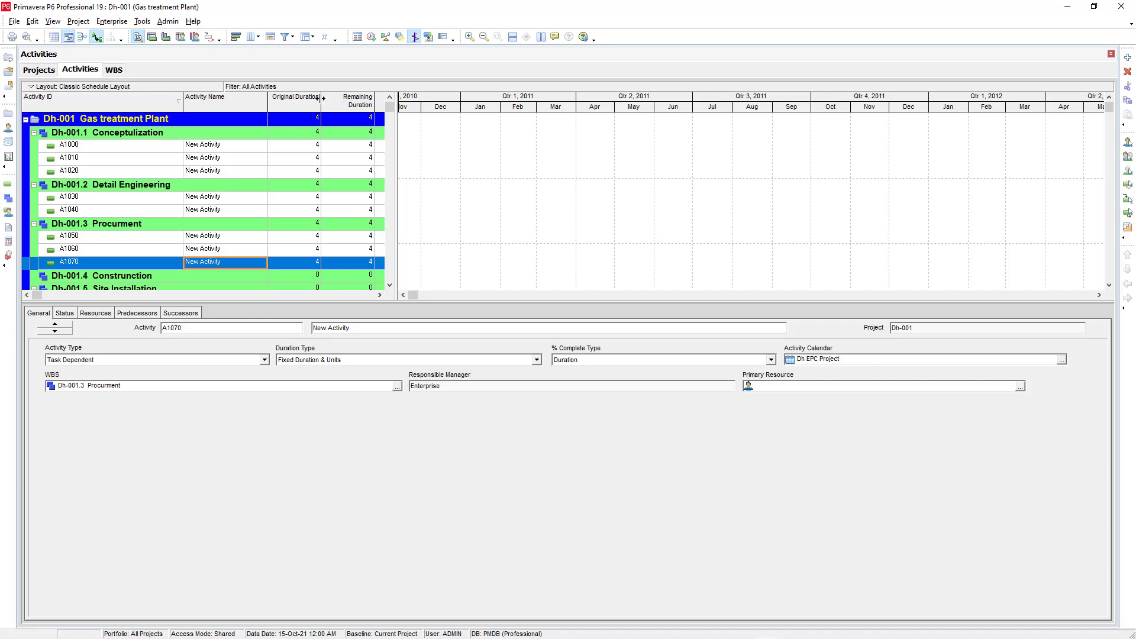
# - Narrow the Activity ID, duration and Schedule % columns, widen Activity Name and Finish, and enlarge the activity table to show Total Float
pyautogui.moveTo(321, 98)
pyautogui.mouseDown()
pyautogui.moveTo(303, 97)
pyautogui.moveTo(348, 100)
pyautogui.moveTo(336, 102)
pyautogui.mouseUp()
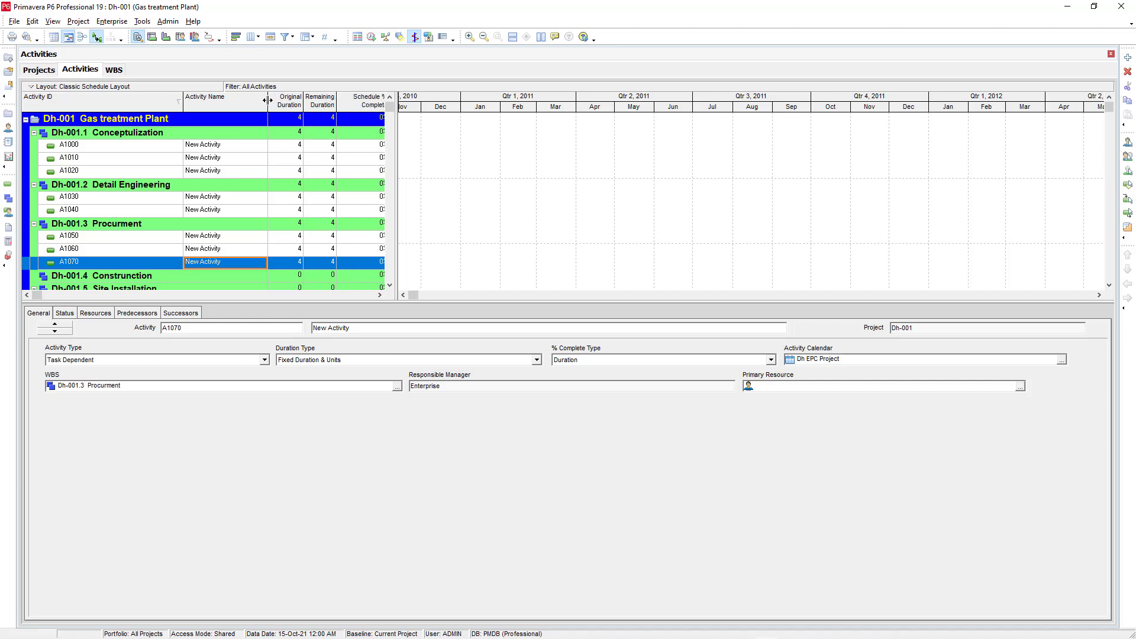
pyautogui.moveTo(268, 100); pyautogui.dragTo(311, 102)
pyautogui.moveTo(146, 105); pyautogui.dragTo(86, 107)
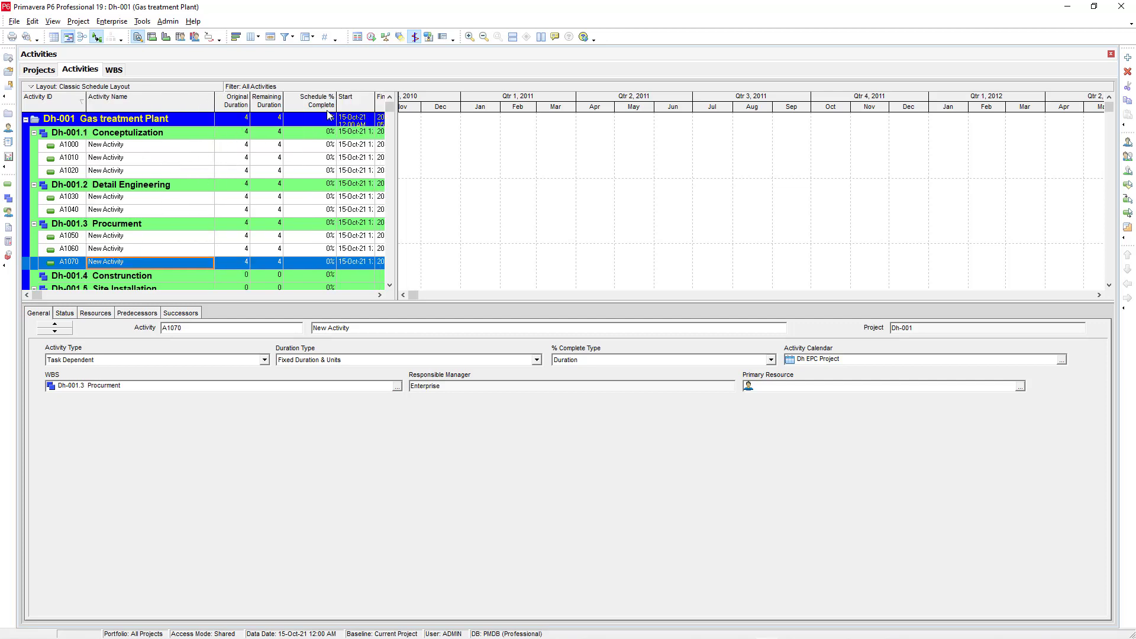
pyautogui.moveTo(334, 101); pyautogui.dragTo(316, 101)
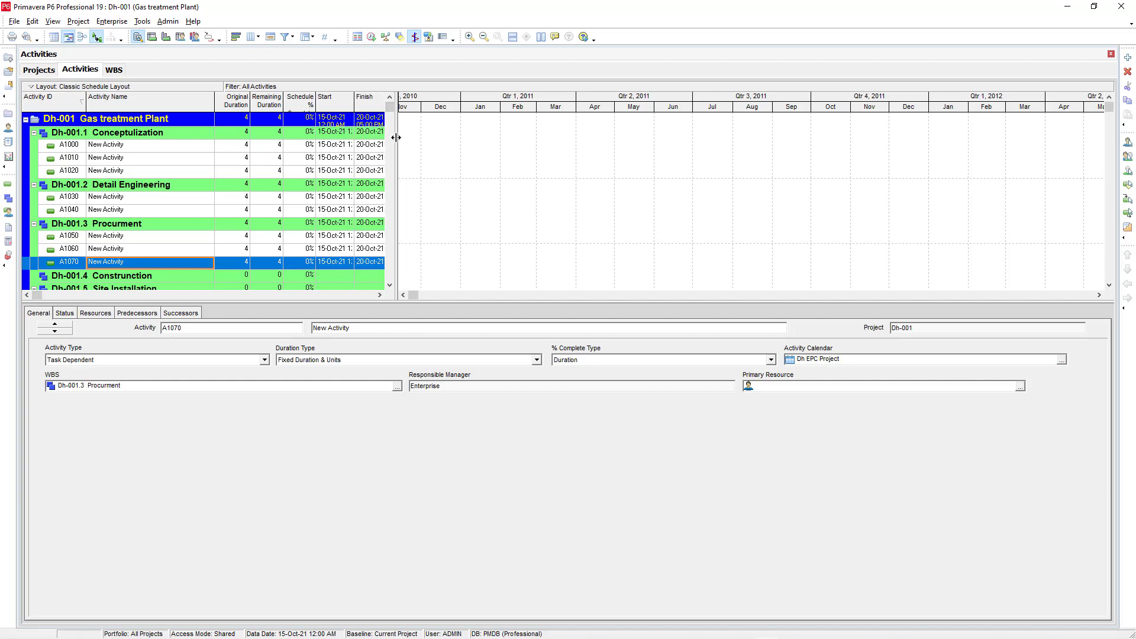
pyautogui.moveTo(397, 147); pyautogui.dragTo(516, 147)
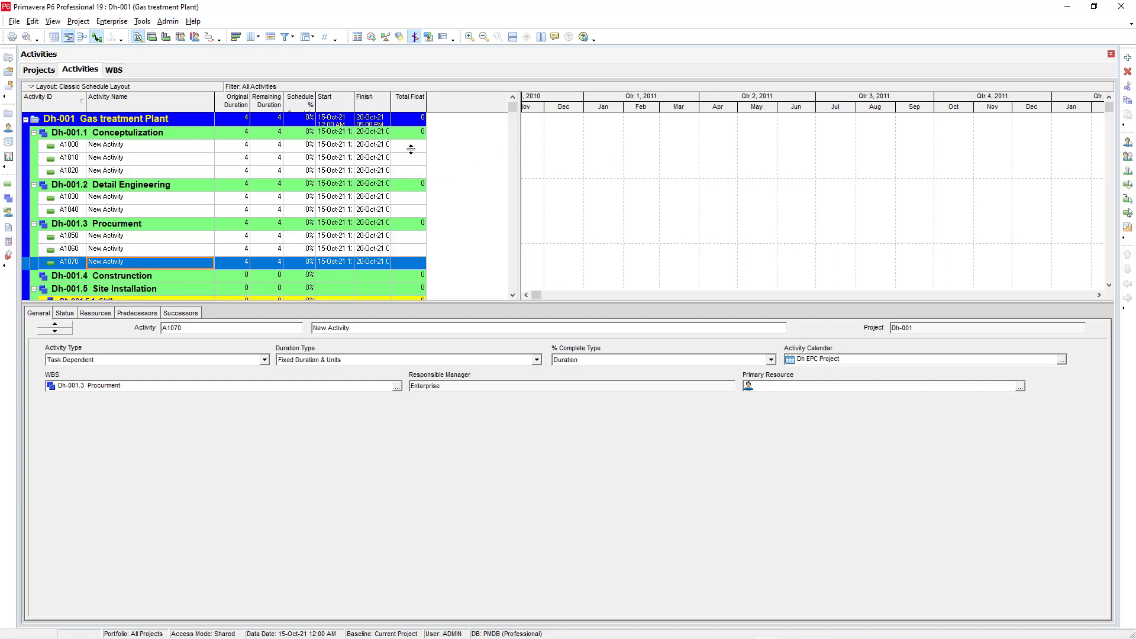
pyautogui.moveTo(390, 101)
pyautogui.mouseDown()
pyautogui.moveTo(422, 104)
pyautogui.moveTo(409, 103)
pyautogui.mouseUp()
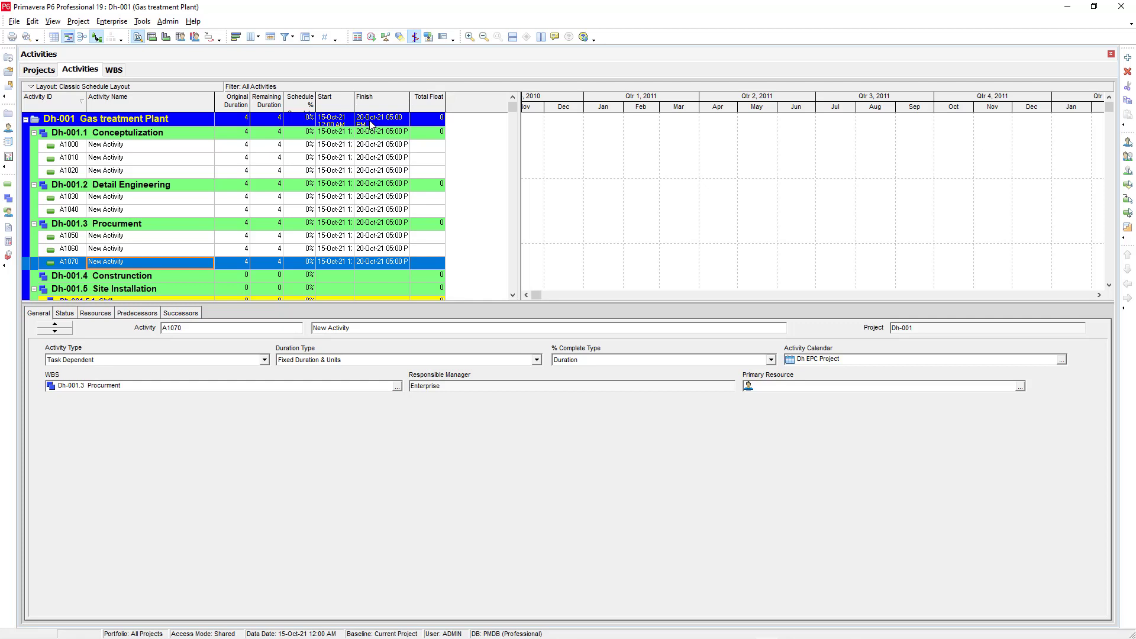
pyautogui.click(338, 136)
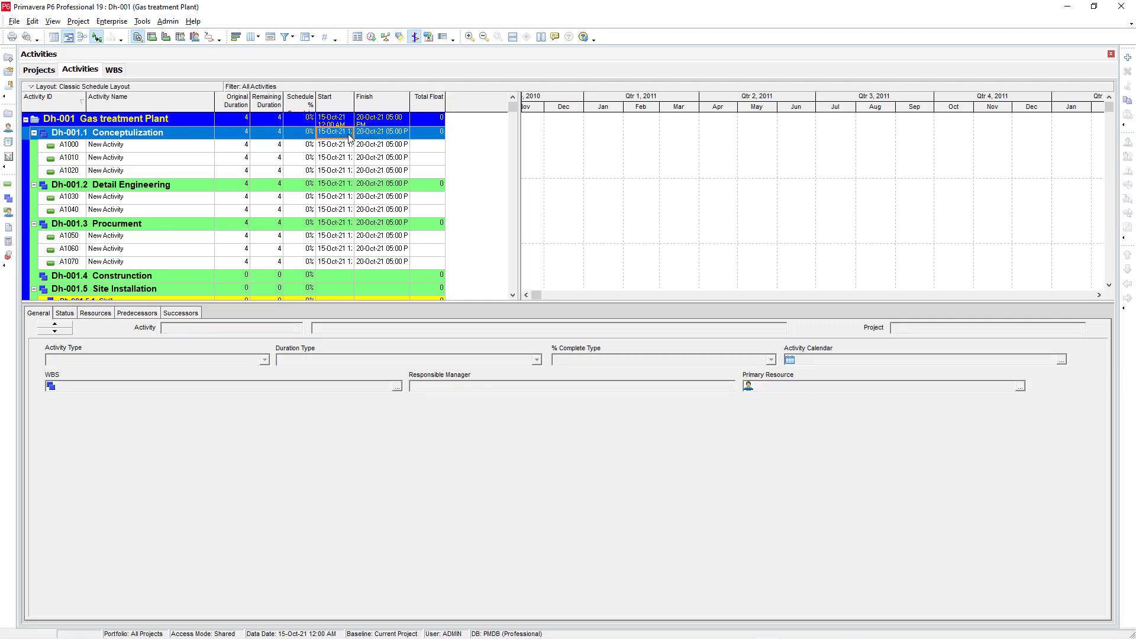
pyautogui.press('-')
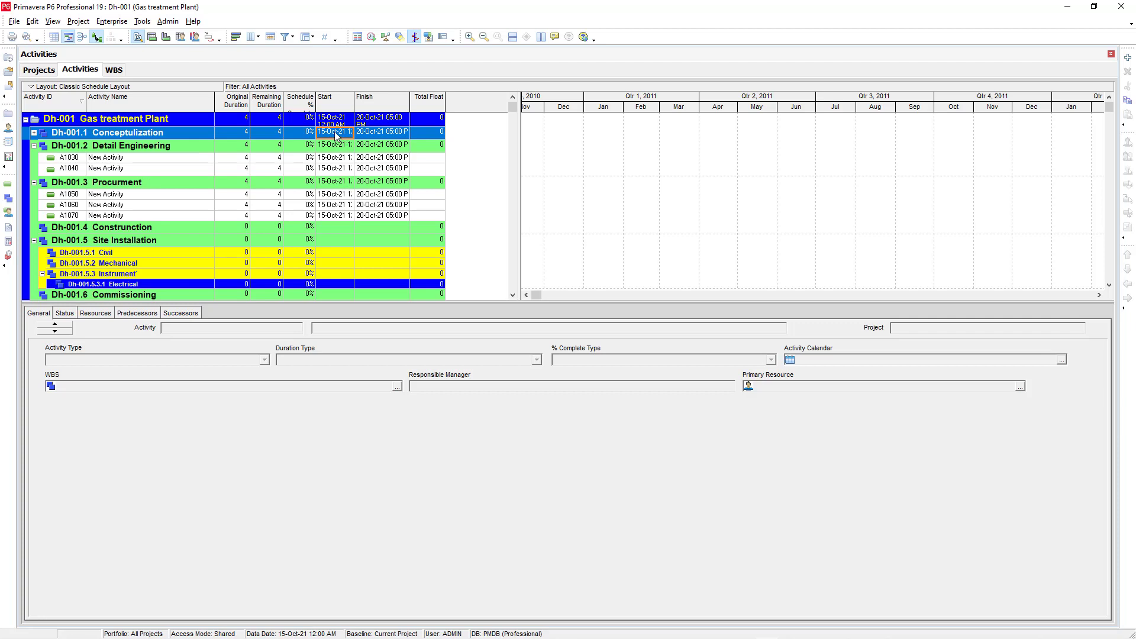
pyautogui.click(34, 133)
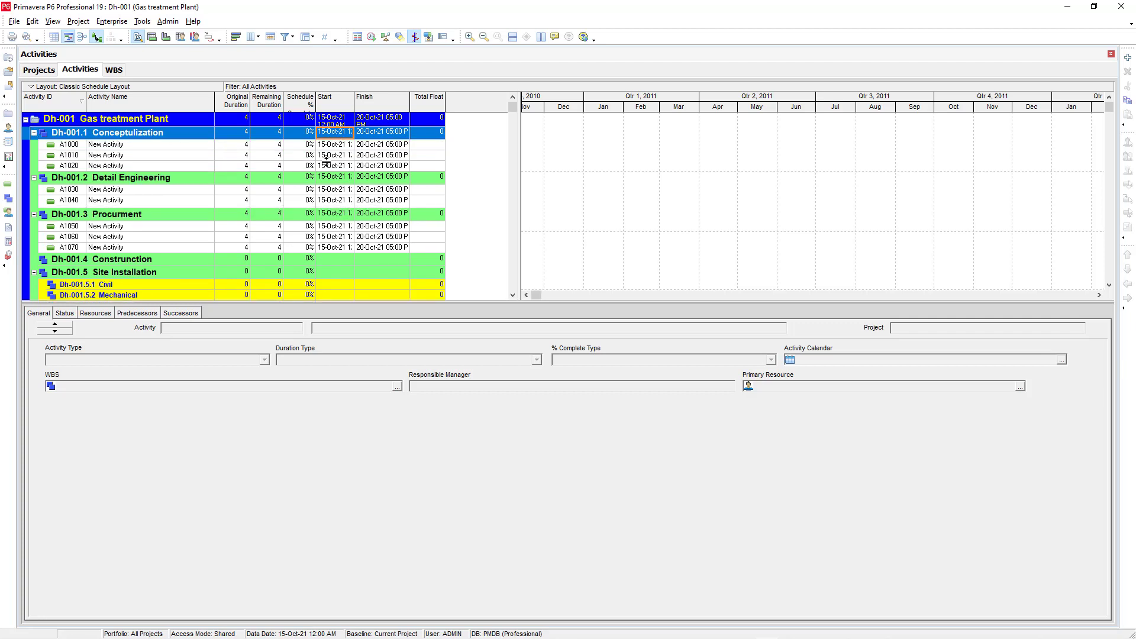
# - Change the activity type of A1000 under Dh-001.1 Conceptulization to Start Milestone
pyautogui.click(340, 146)
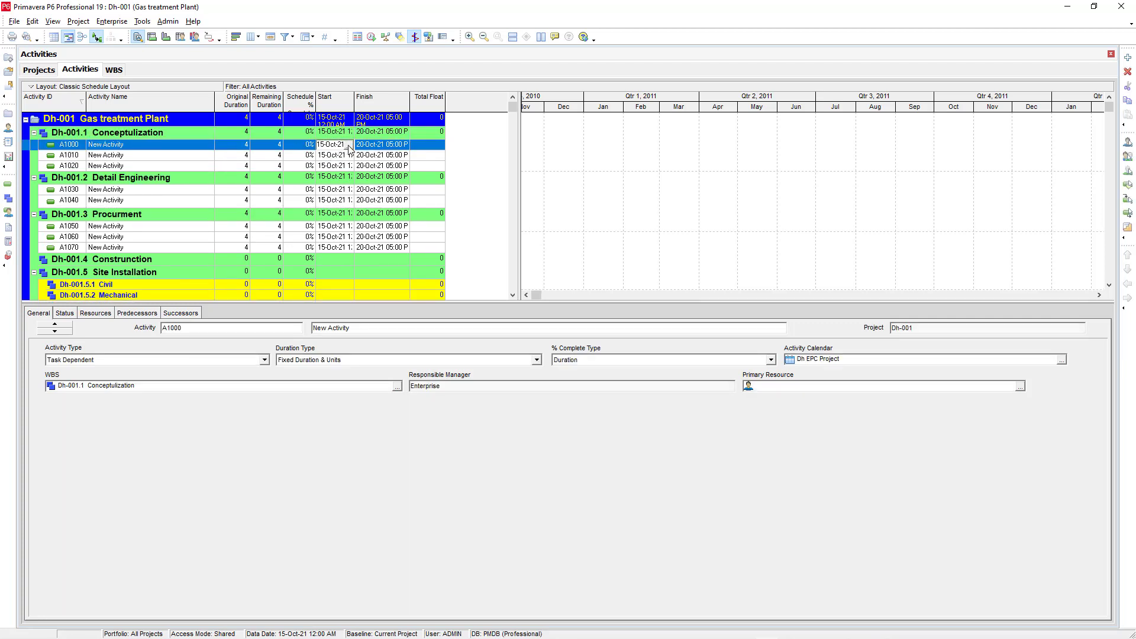
pyautogui.click(406, 146)
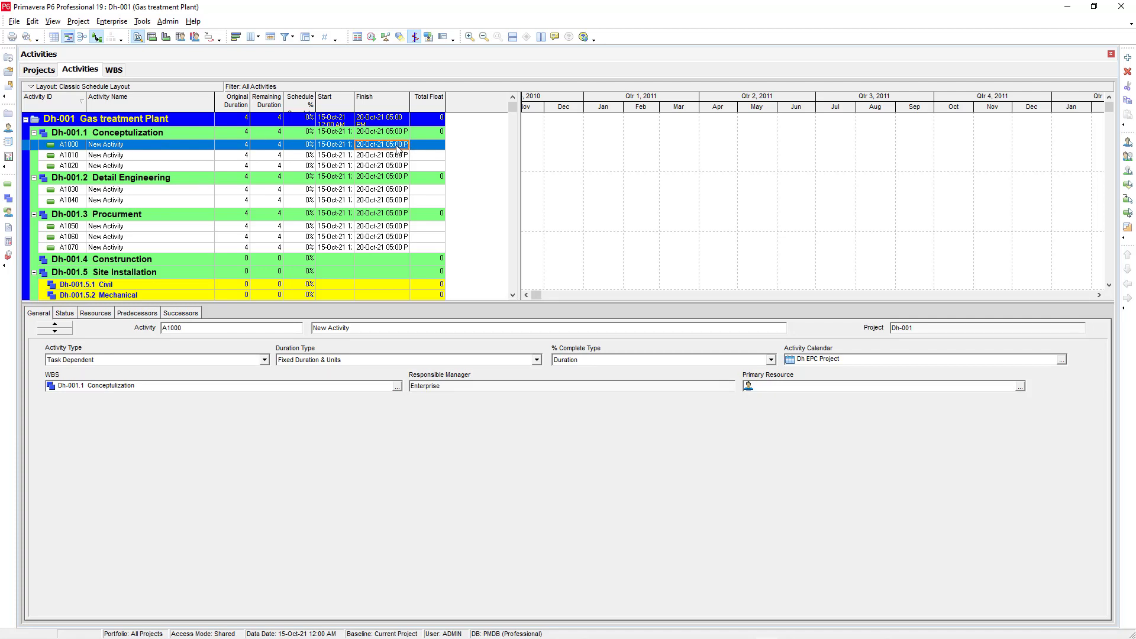
pyautogui.click(264, 361)
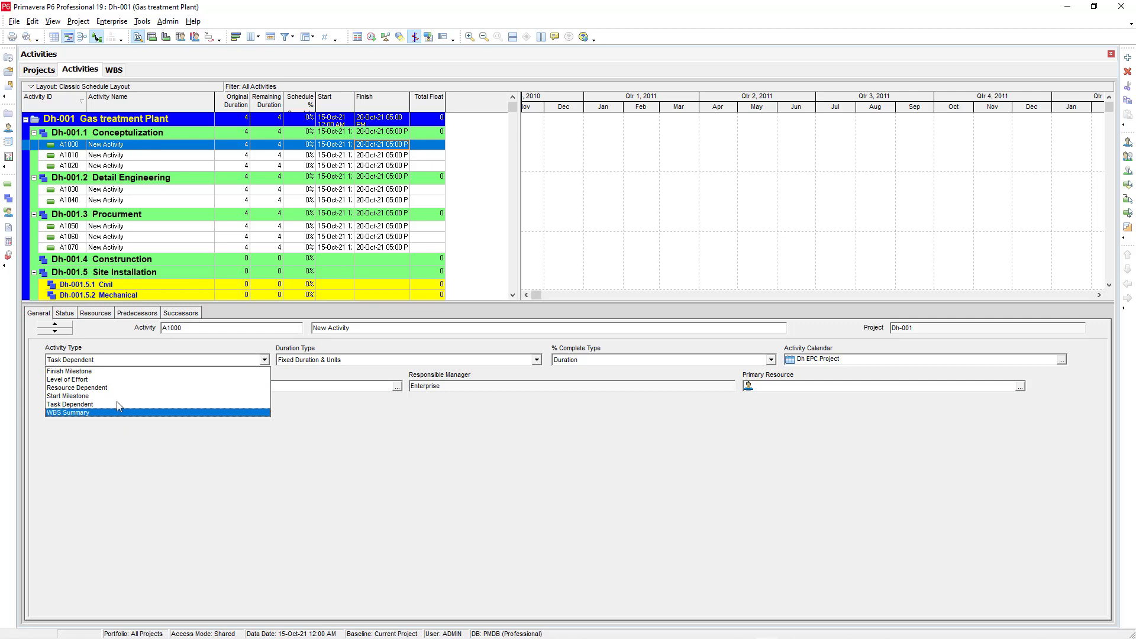
pyautogui.click(91, 396)
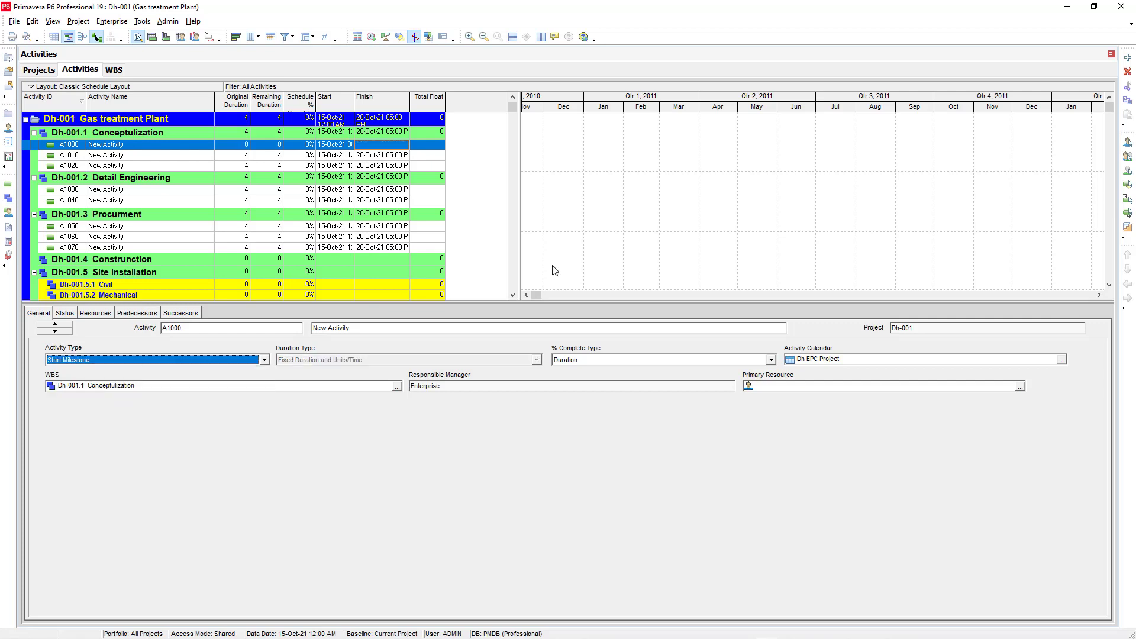
pyautogui.click(699, 230)
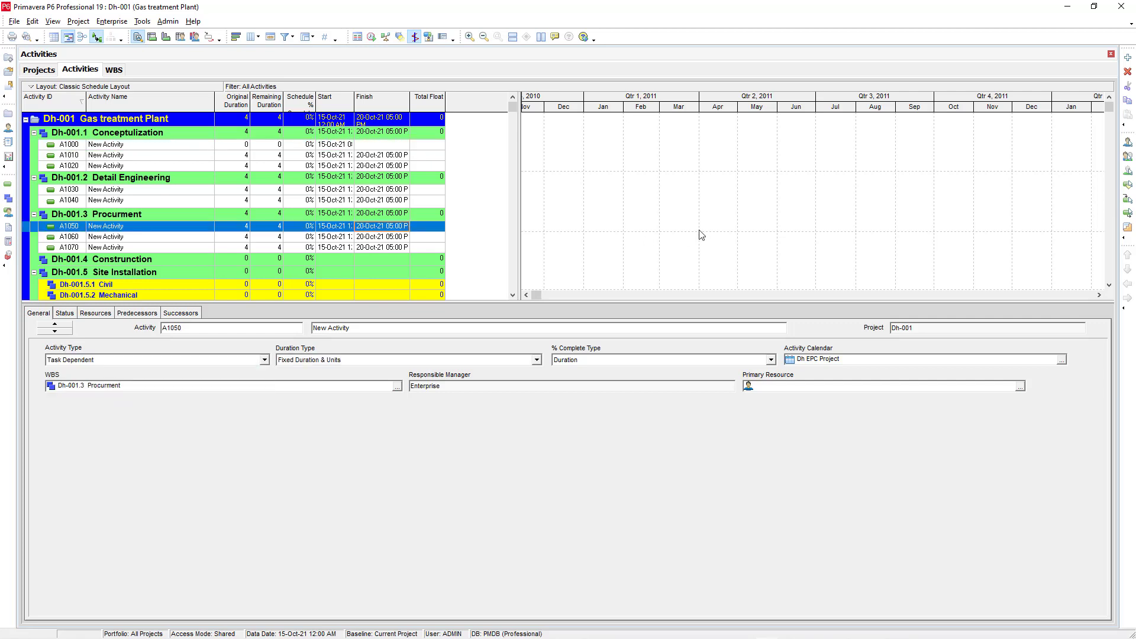
pyautogui.click(537, 295)
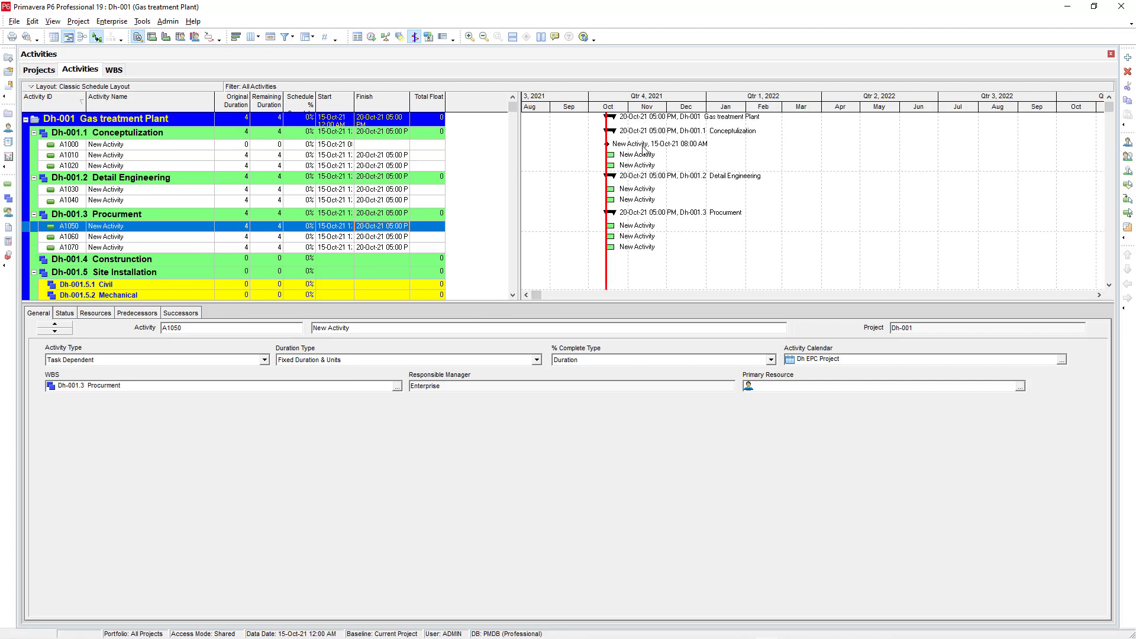
# - Rename the Conceptulization activities A1000, A1010 and A1020 as PFD, BFD and HAZOP
pyautogui.click(128, 148)
pyautogui.click(134, 149)
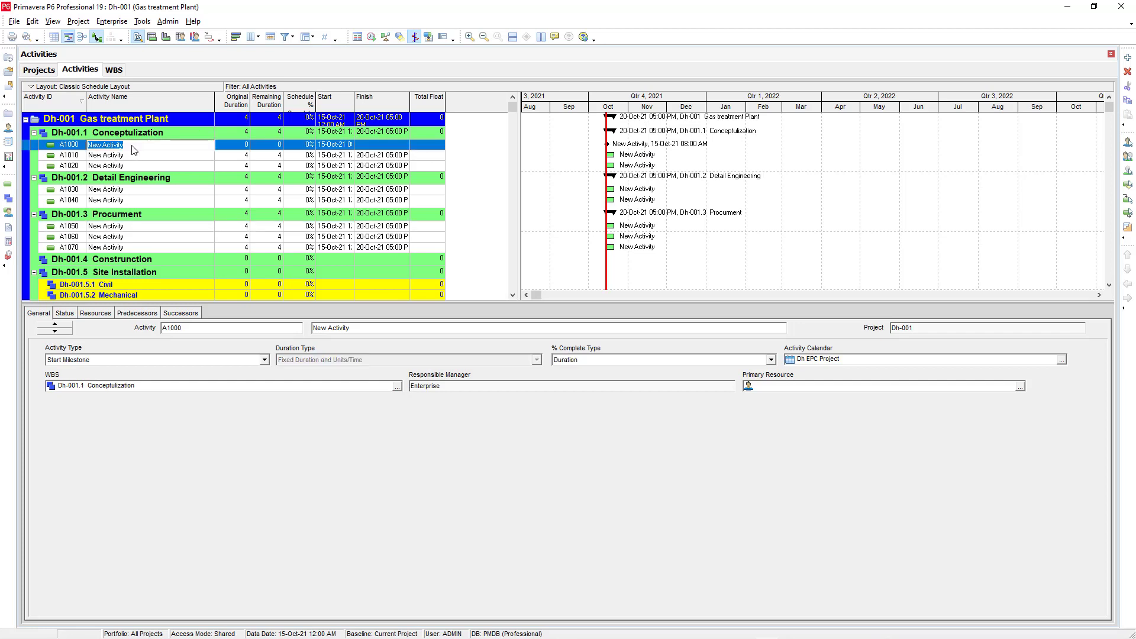
pyautogui.press('BackSpace')
pyautogui.click(147, 157)
pyautogui.write('BFD')
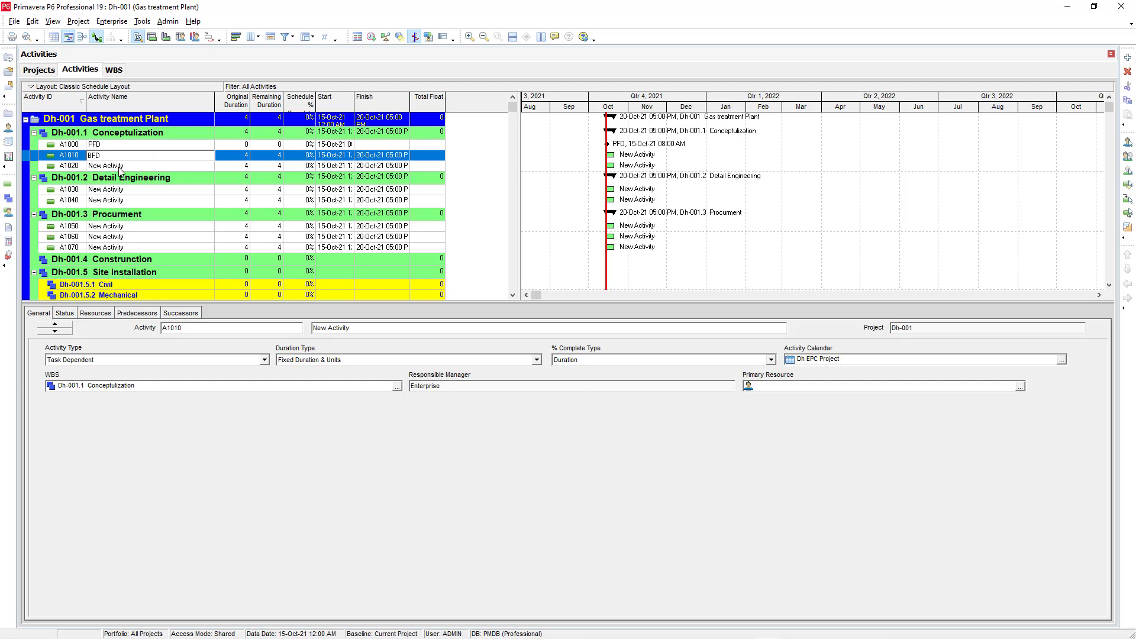
pyautogui.click(119, 167)
pyautogui.click(141, 166)
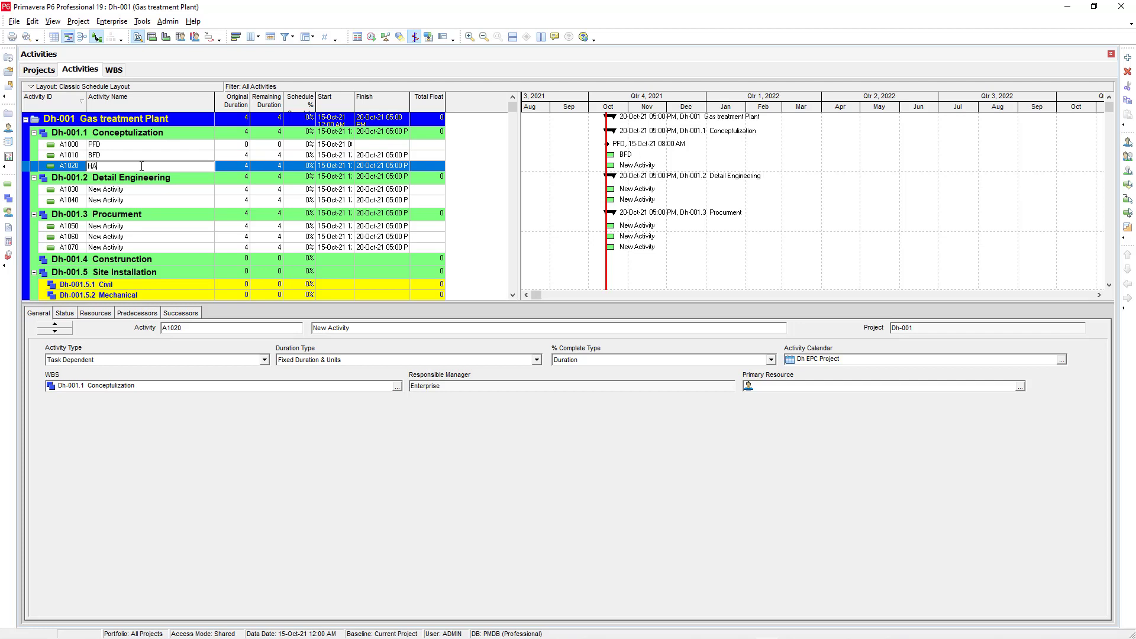
pyautogui.press('Return')
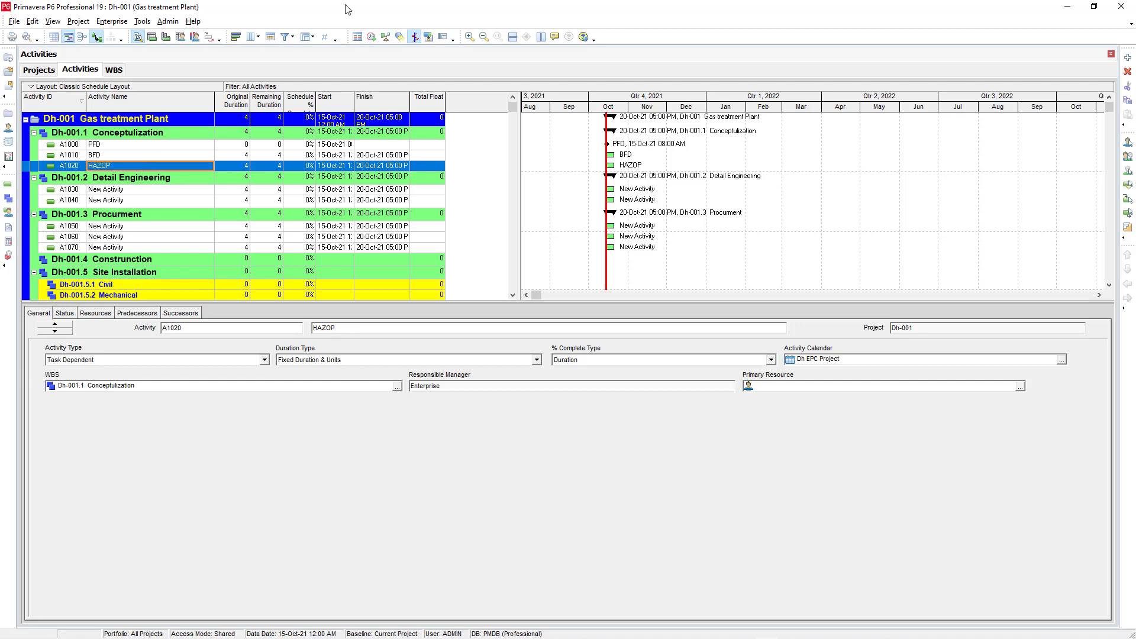
# - Set the start of activity BFD to 20-Oct-21 and accept the constraint that holds it in place
pyautogui.click(348, 146)
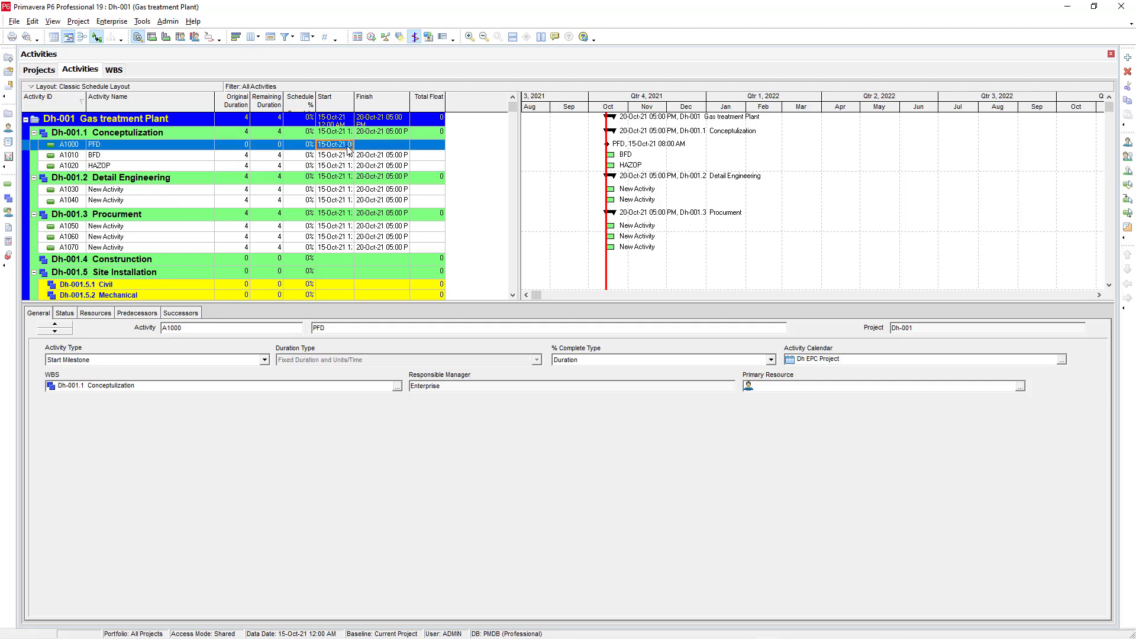
pyautogui.click(340, 156)
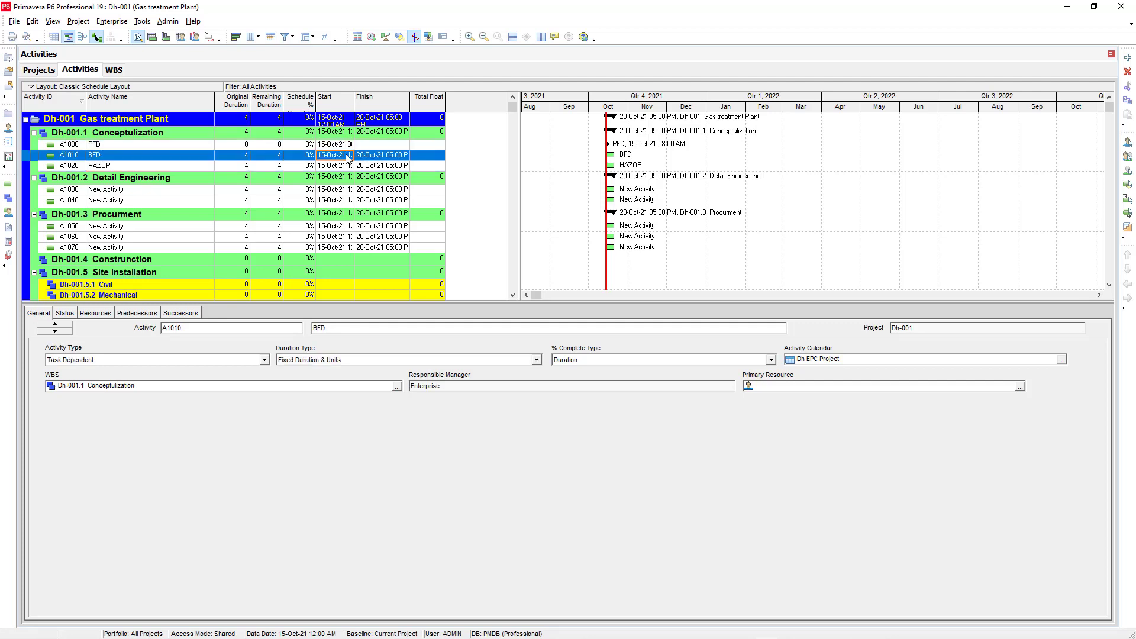
pyautogui.click(351, 158)
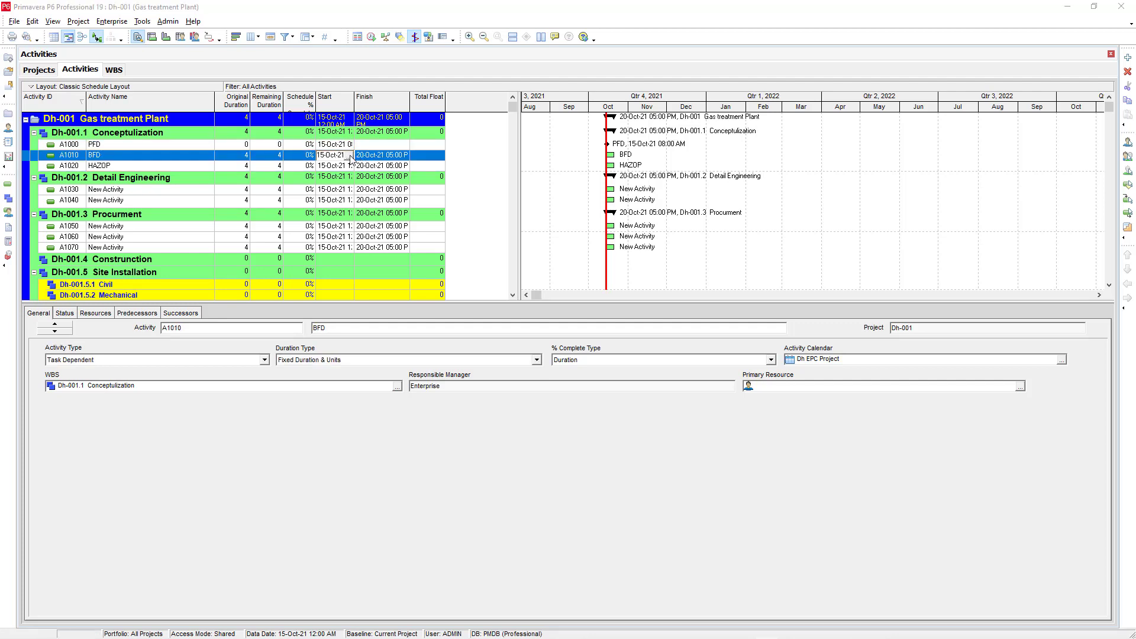
pyautogui.click(349, 156)
pyautogui.click(371, 271)
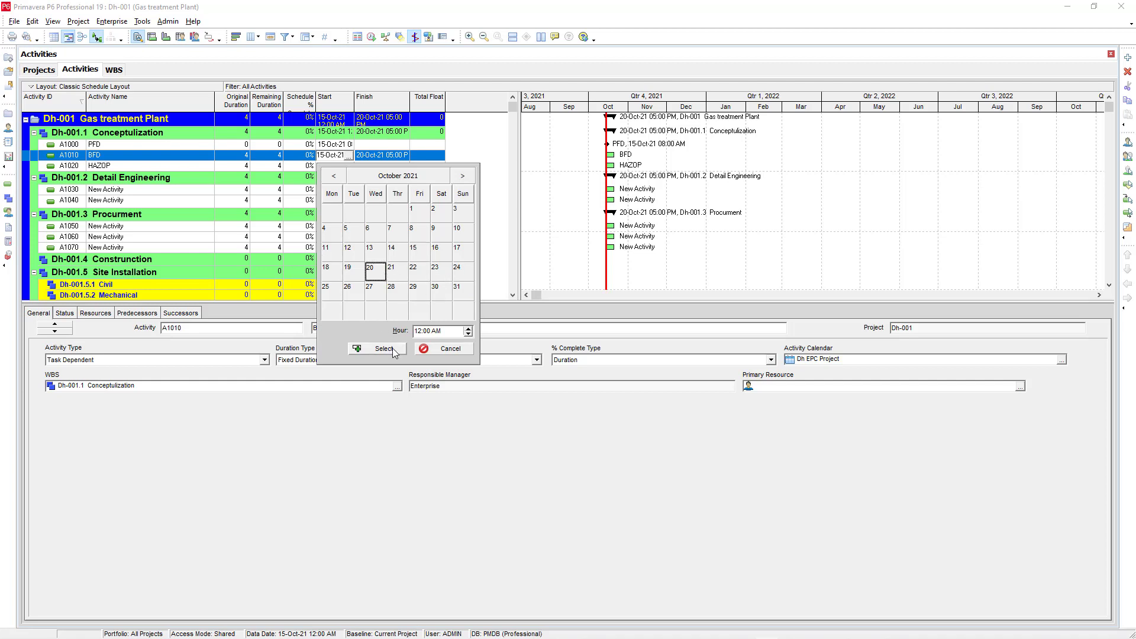
pyautogui.click(391, 348)
pyautogui.click(650, 307)
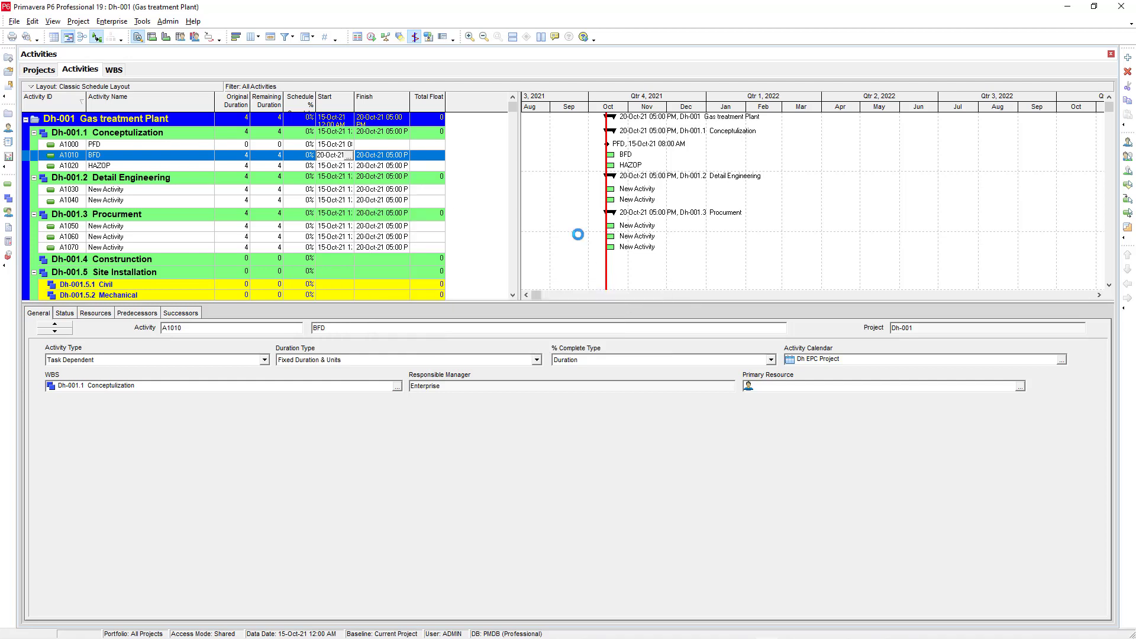
# - Set the finish of activity BFD to 30-Oct-21 and stretch the Gantt timescale so October and November 2021 fill the chart
pyautogui.click(406, 157)
pyautogui.click(405, 156)
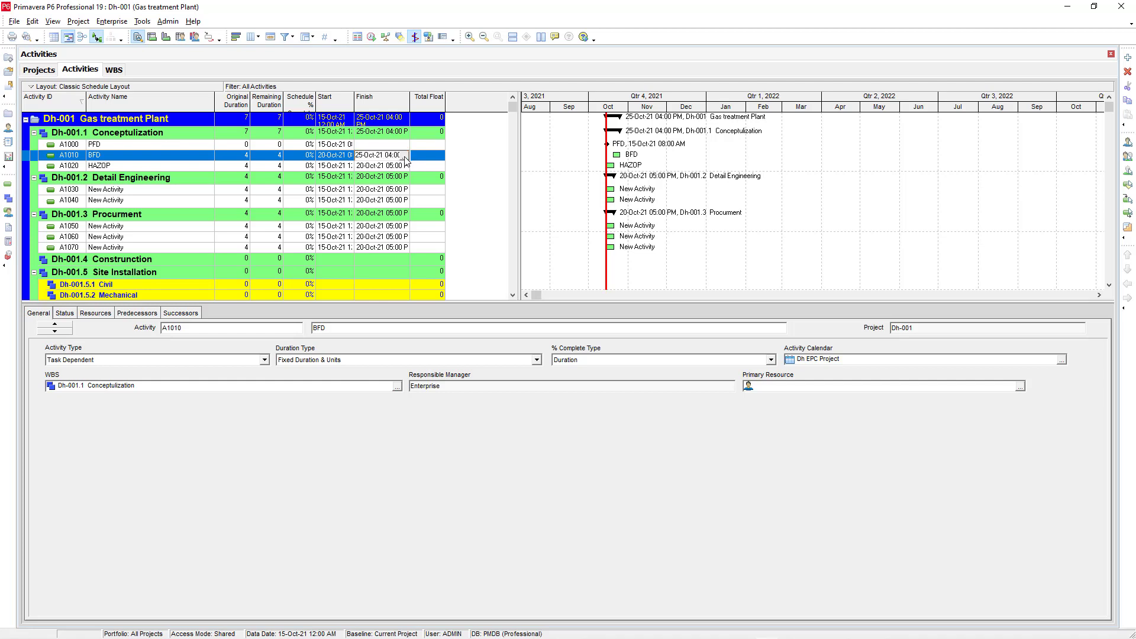
pyautogui.click(404, 156)
pyautogui.click(479, 290)
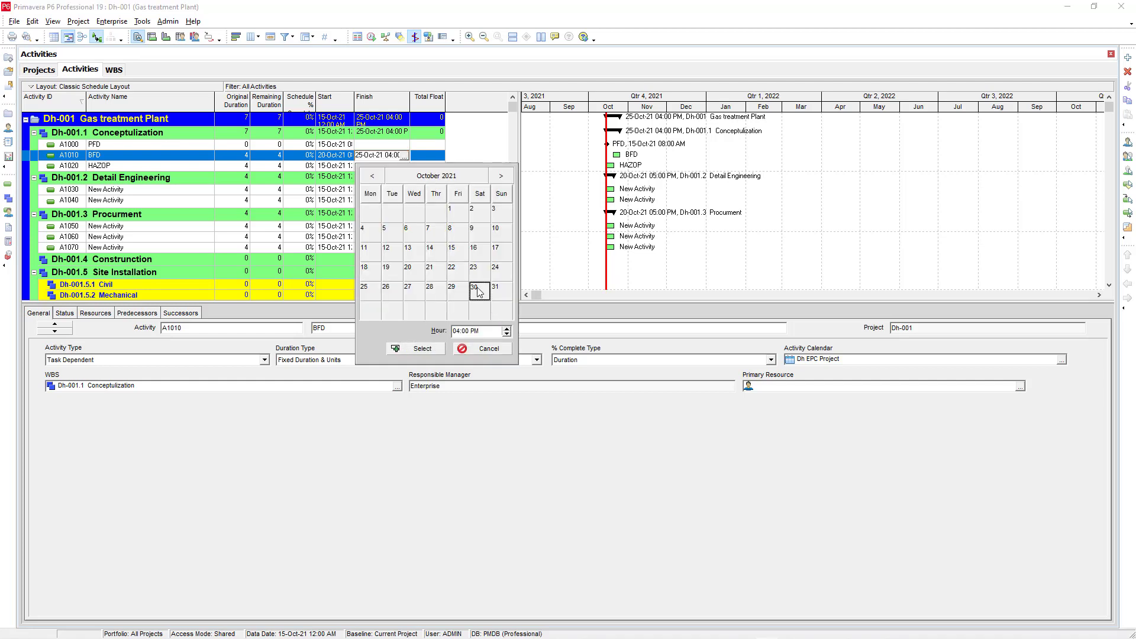
pyautogui.click(421, 349)
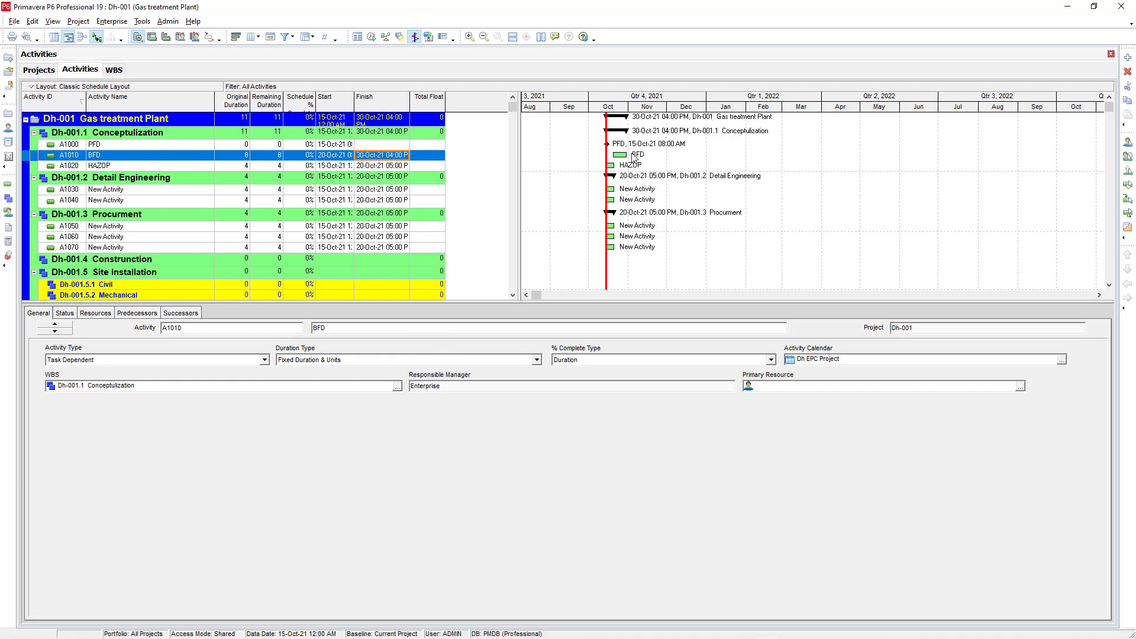
pyautogui.moveTo(654, 106); pyautogui.dragTo(821, 109)
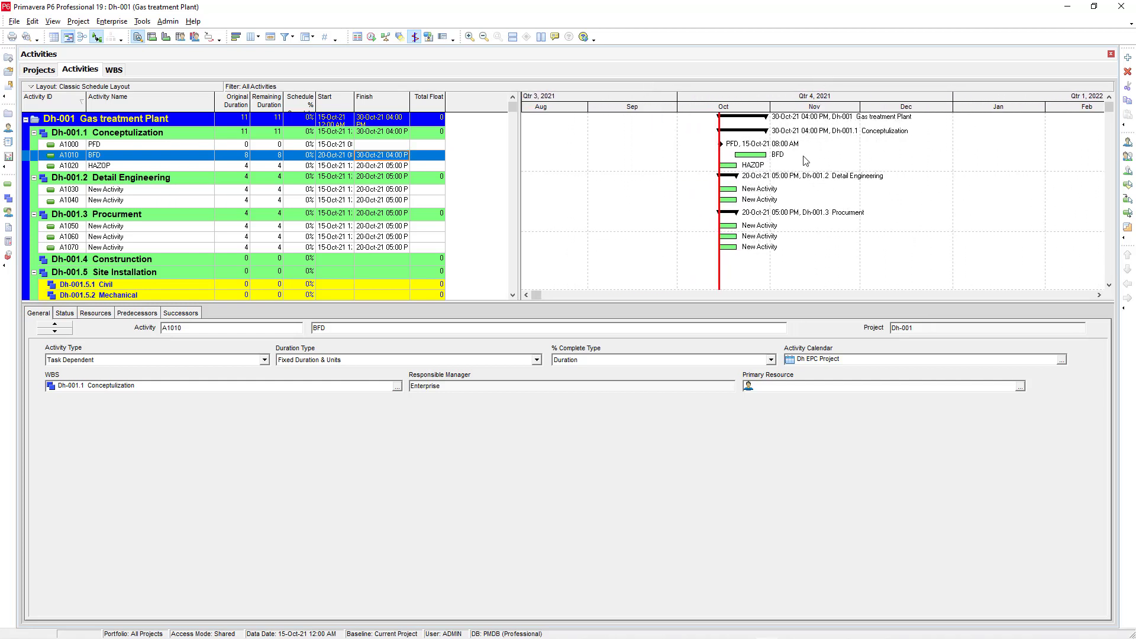
pyautogui.moveTo(626, 98); pyautogui.dragTo(955, 116)
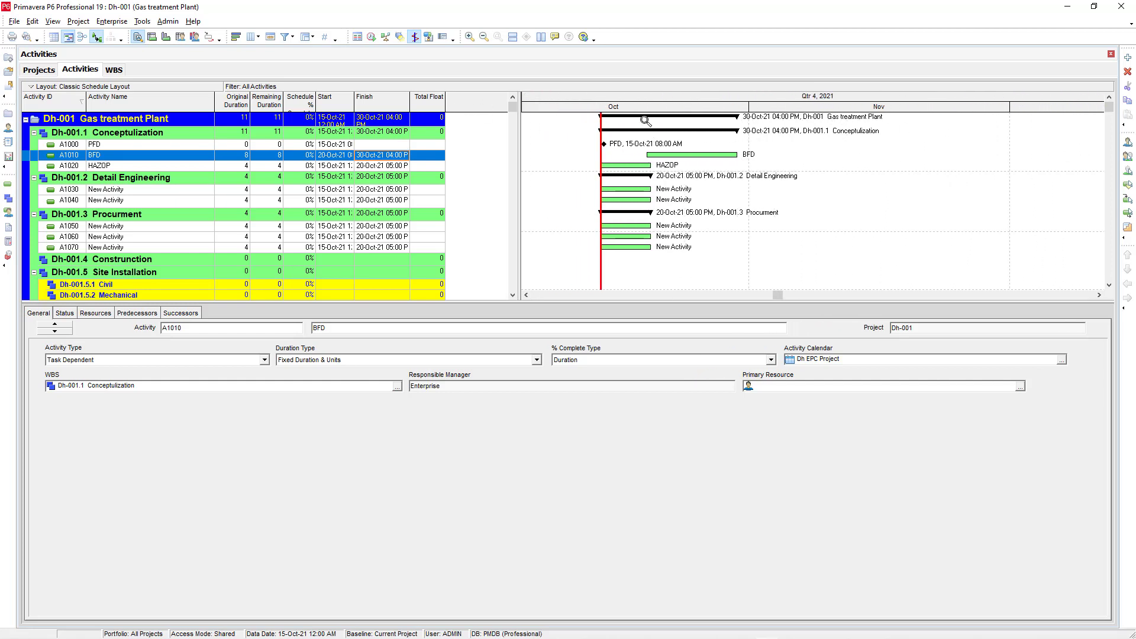
# - Set the start of activity HAZOP to 31-Oct-21 and accept the Start On or After constraint
pyautogui.click(263, 190)
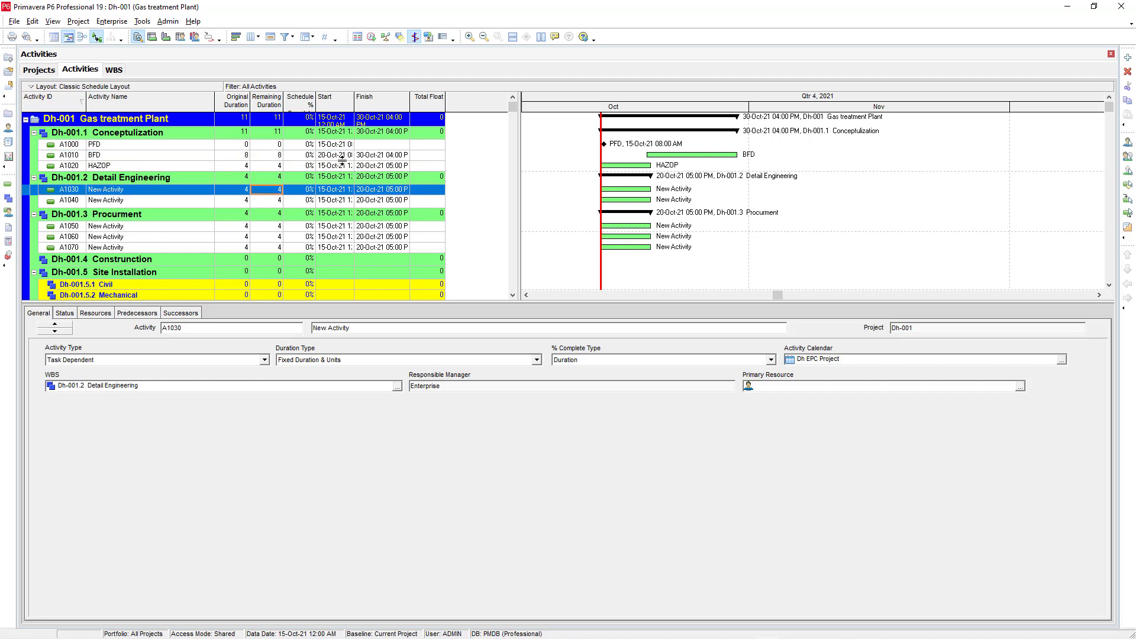
pyautogui.click(345, 167)
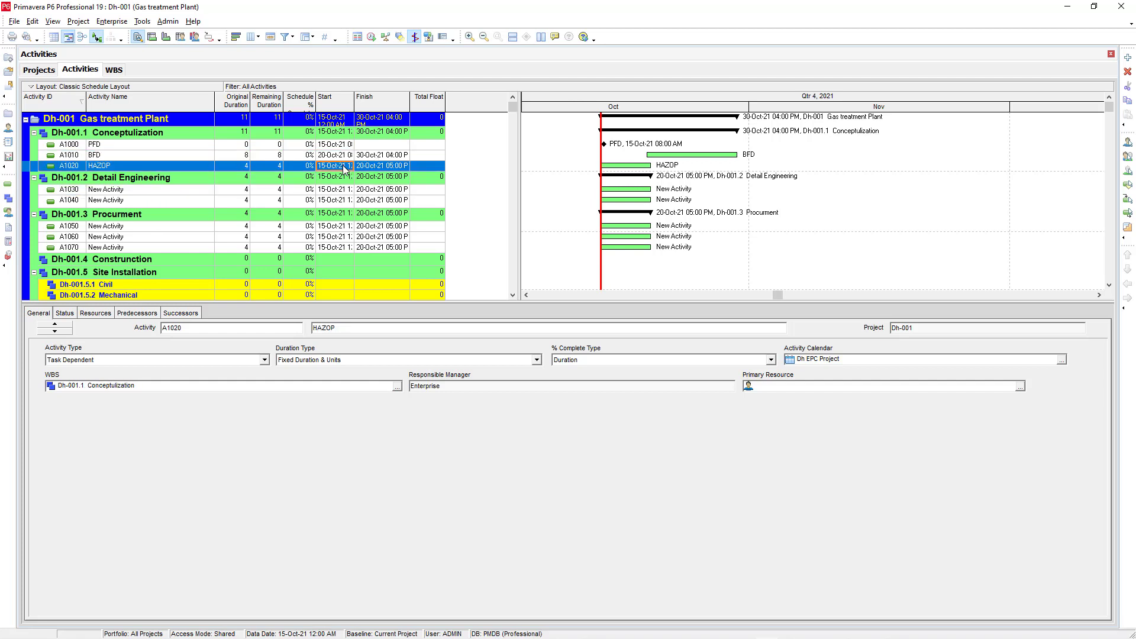
pyautogui.click(346, 166)
pyautogui.click(348, 166)
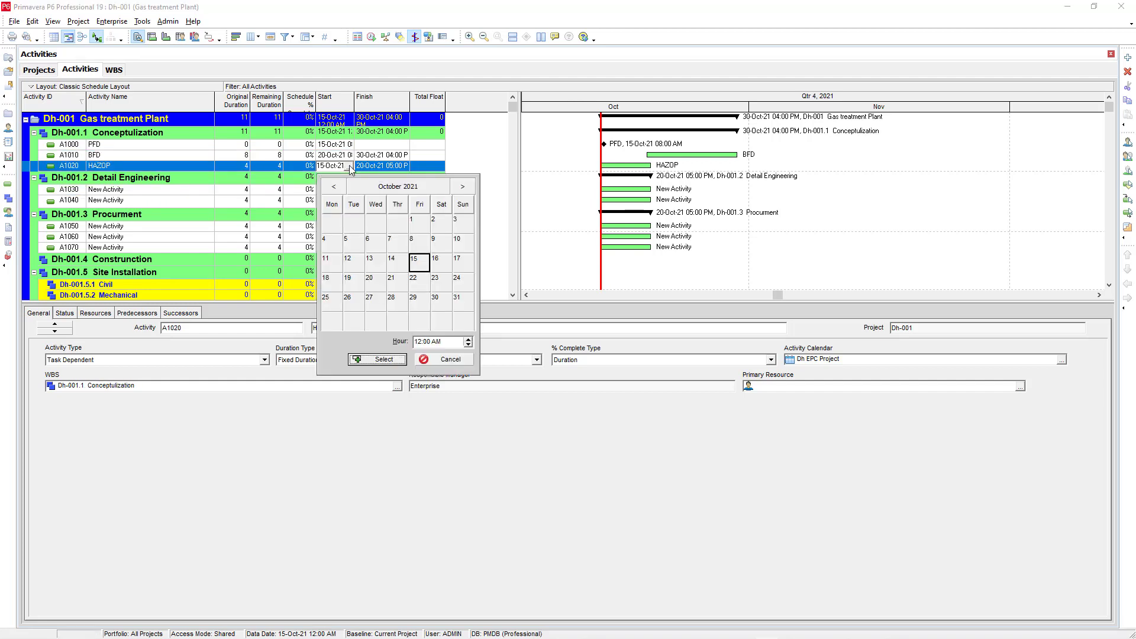
pyautogui.click(458, 303)
pyautogui.click(383, 360)
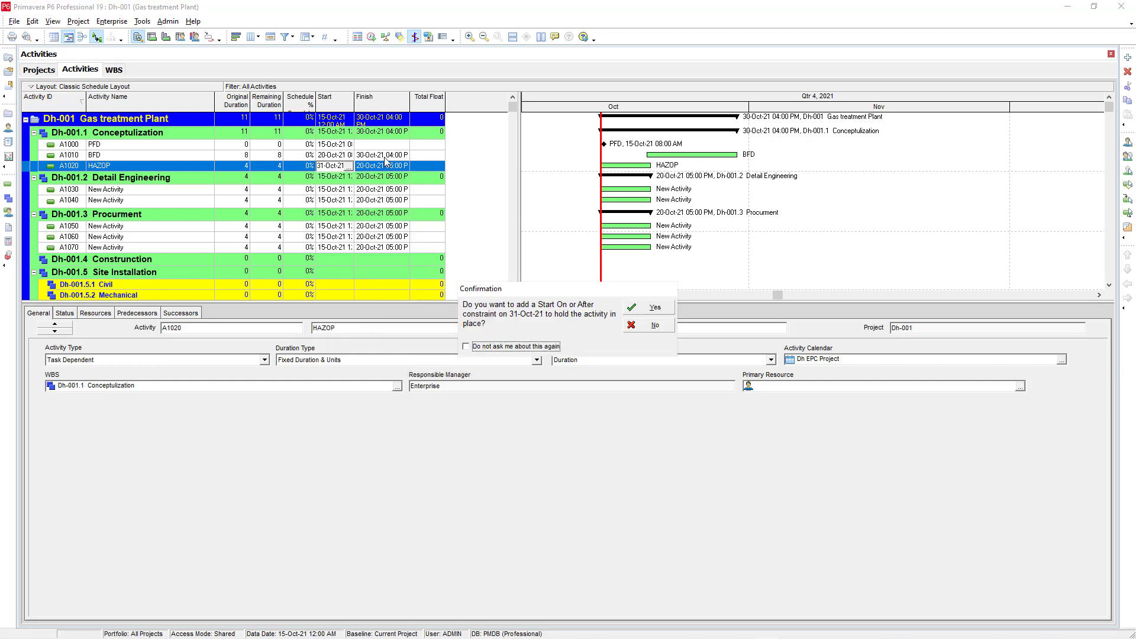
pyautogui.press('Return')
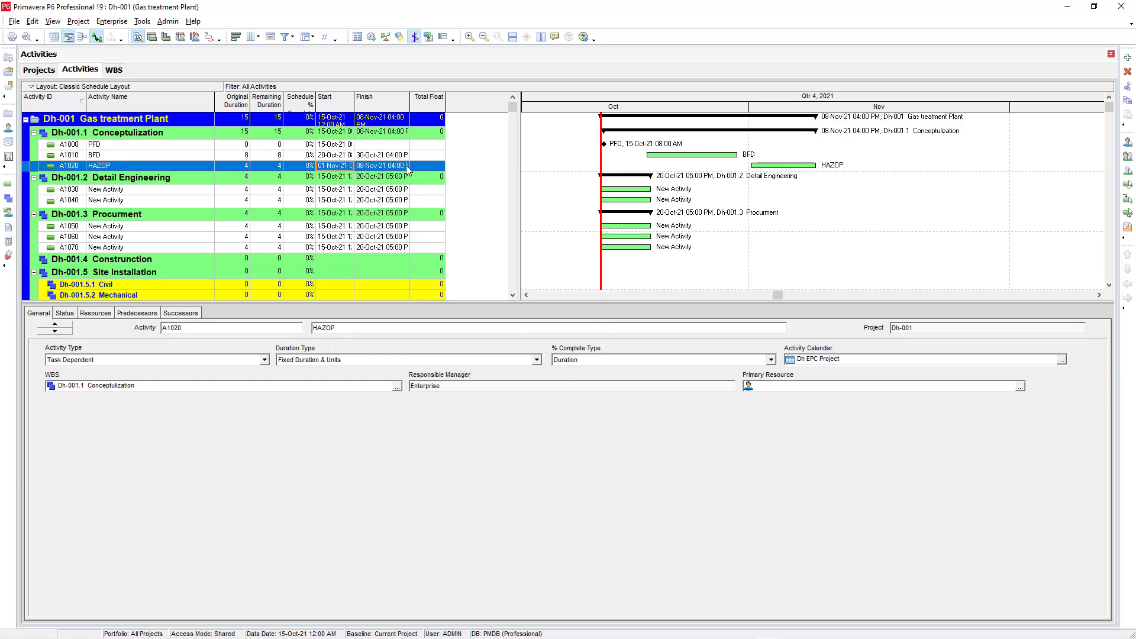
# - Set the finish of activity HAZOP to 10-Nov-21
pyautogui.click(406, 168)
pyautogui.click(407, 170)
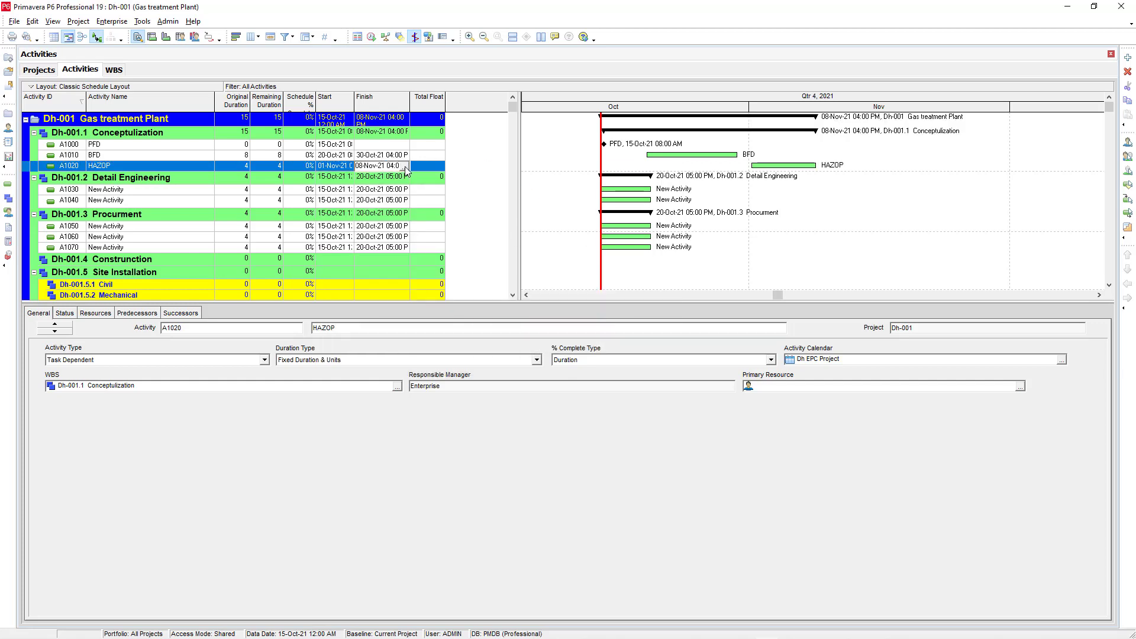
pyautogui.click(405, 167)
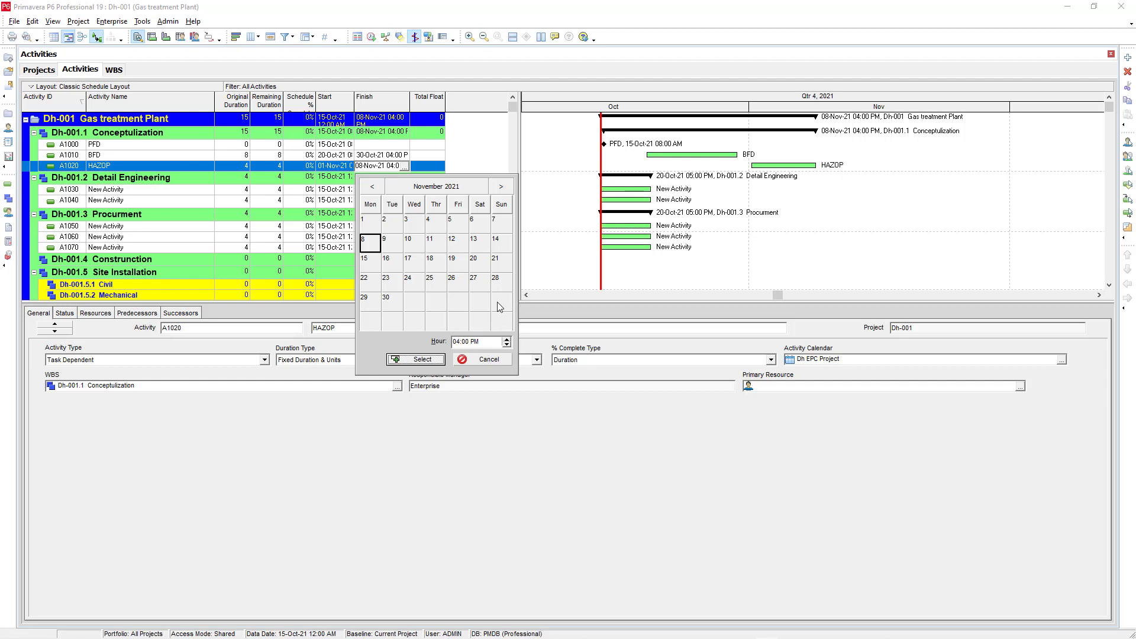
pyautogui.click(414, 242)
pyautogui.click(423, 359)
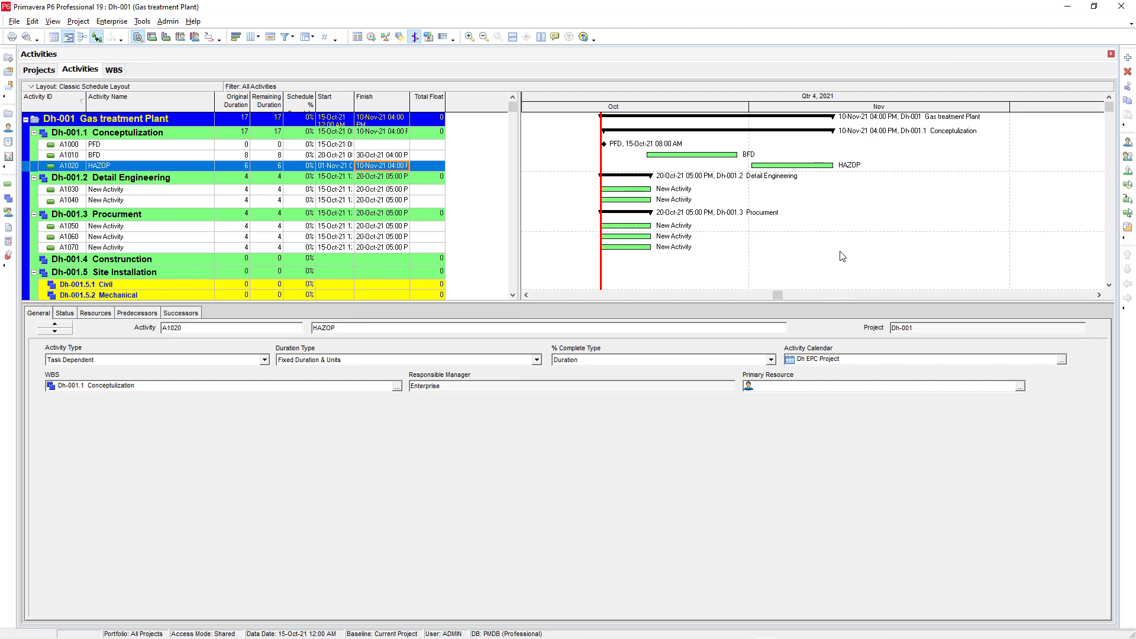
pyautogui.click(867, 214)
# - Link the activities PFD, BFD and HAZOP in sequence
pyautogui.click(102, 145)
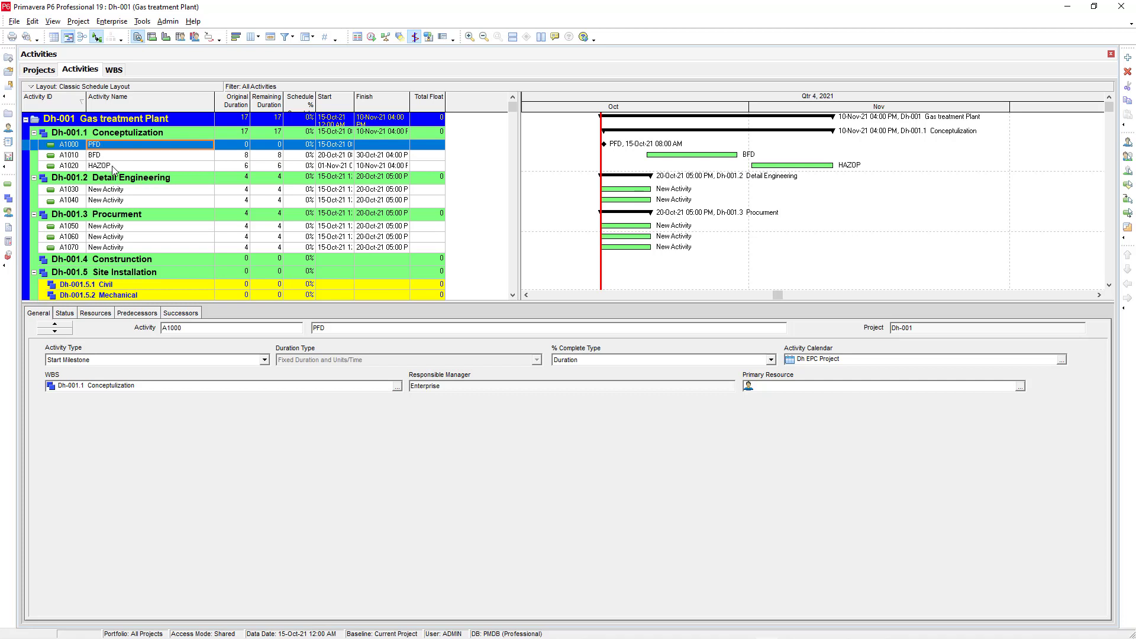
pyautogui.keyDown('shift'); pyautogui.click(110, 166); pyautogui.keyUp('shift')
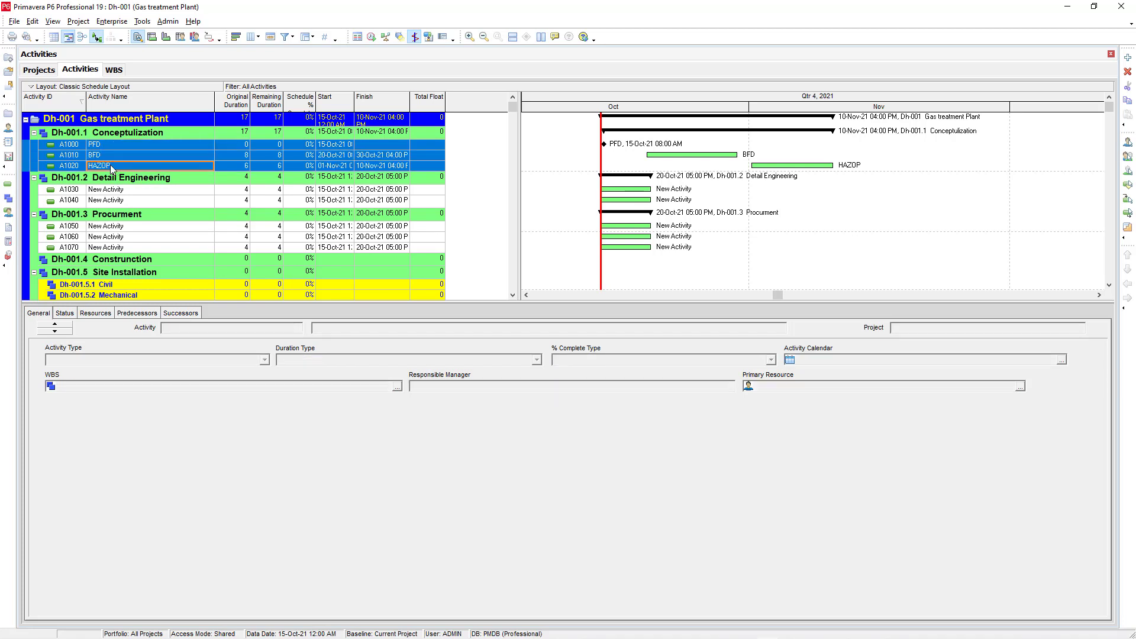
pyautogui.rightClick(110, 167)
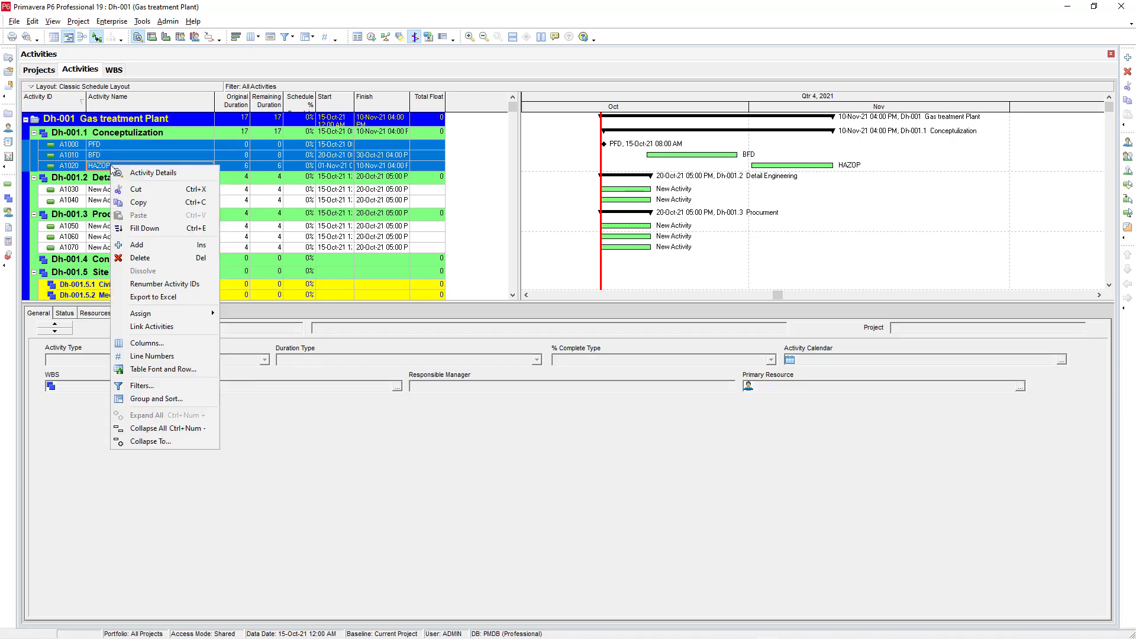
pyautogui.click(164, 327)
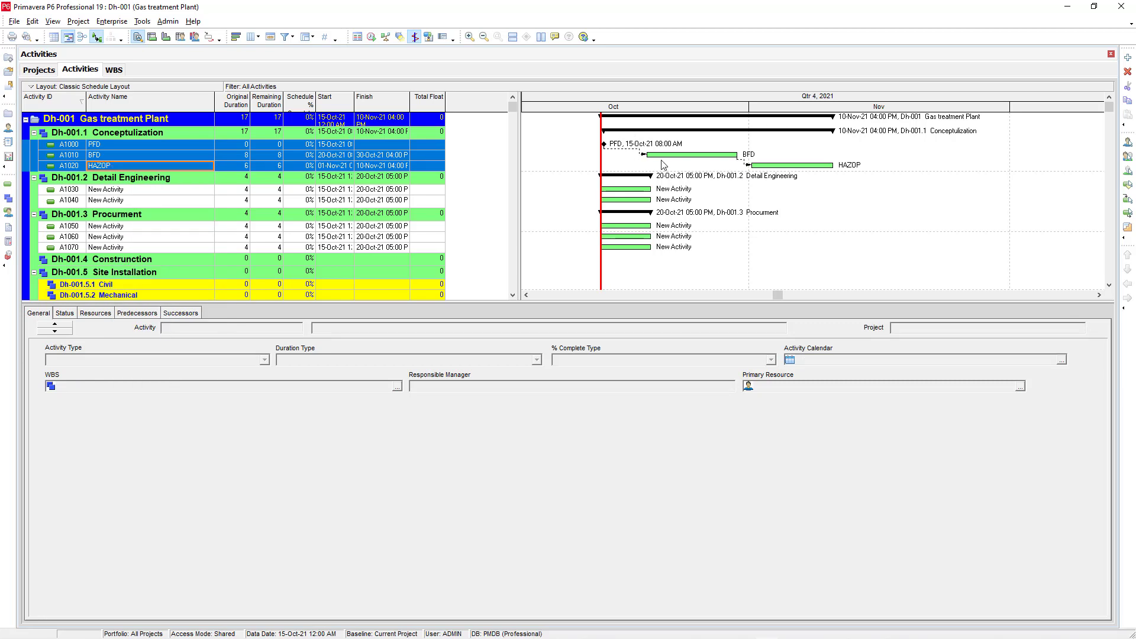
pyautogui.click(1034, 217)
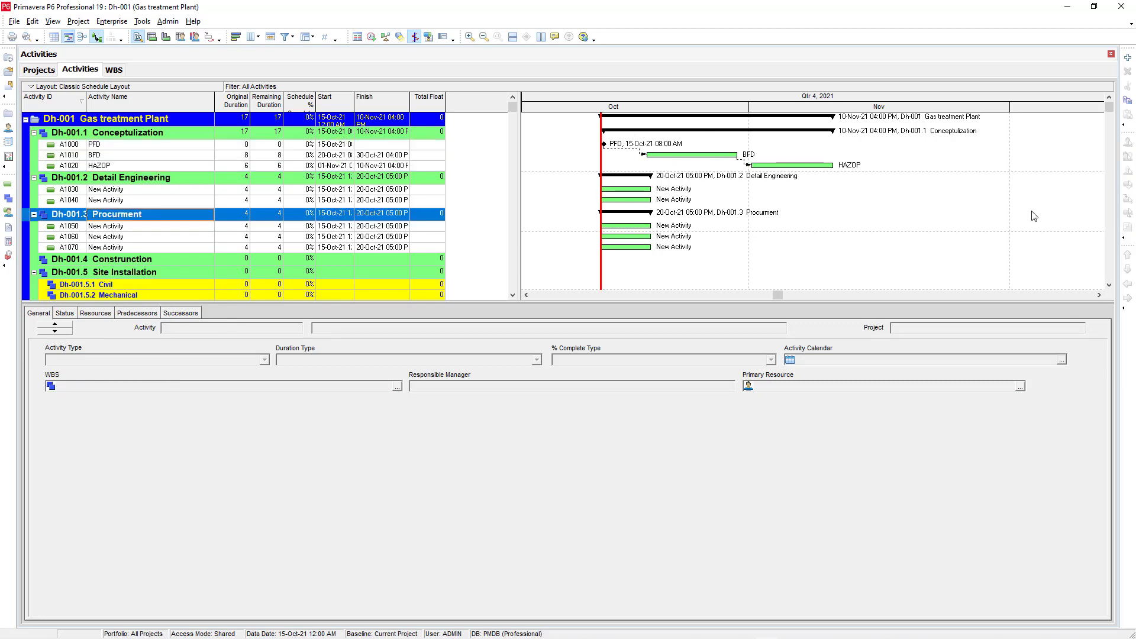